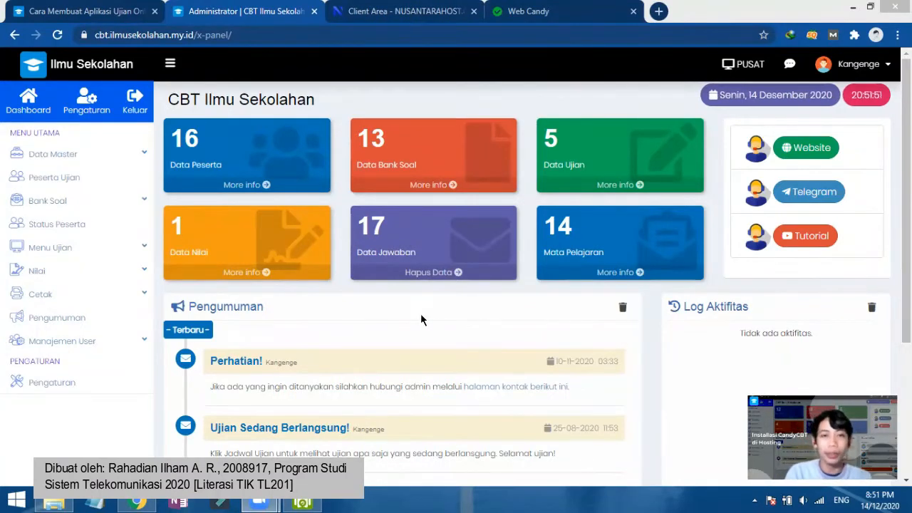
Review the Candy CBT website, the CBT admin dashboard, the installation article and the NusantaraHost client area in the browser
click(538, 8)
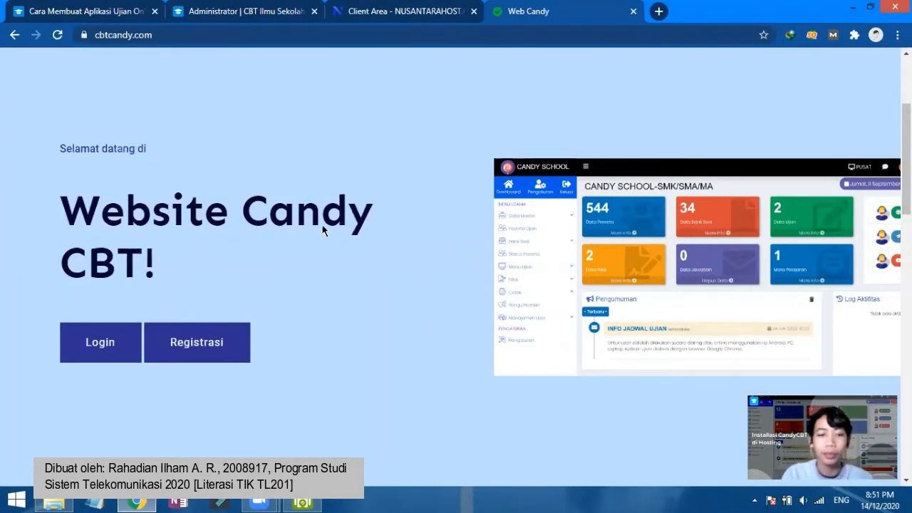
click(274, 8)
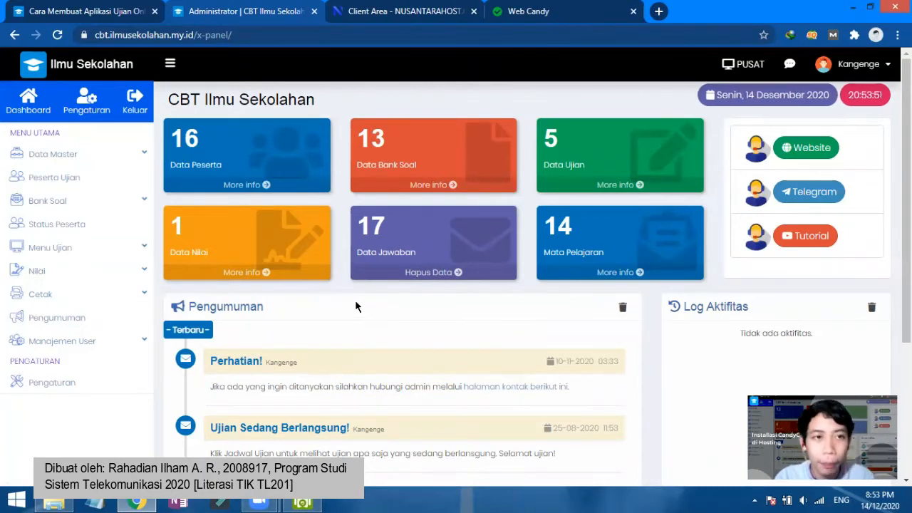
click(157, 41)
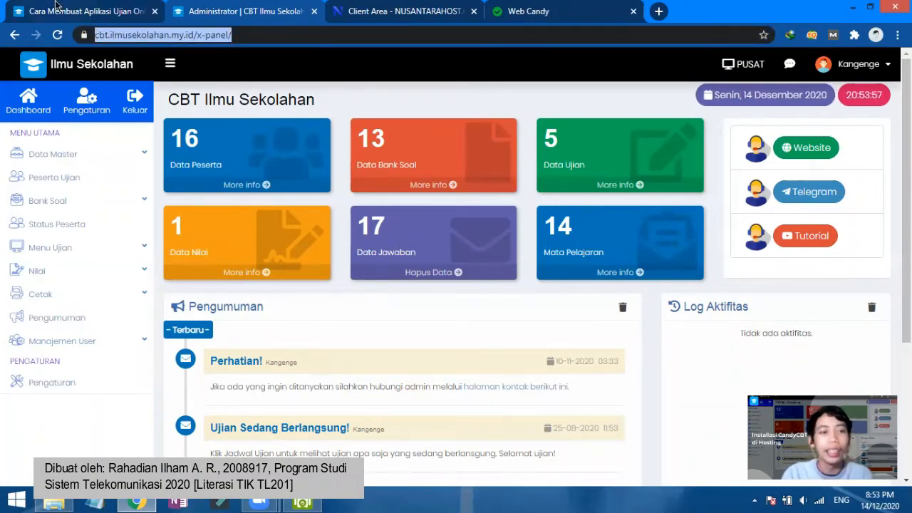
click(118, 12)
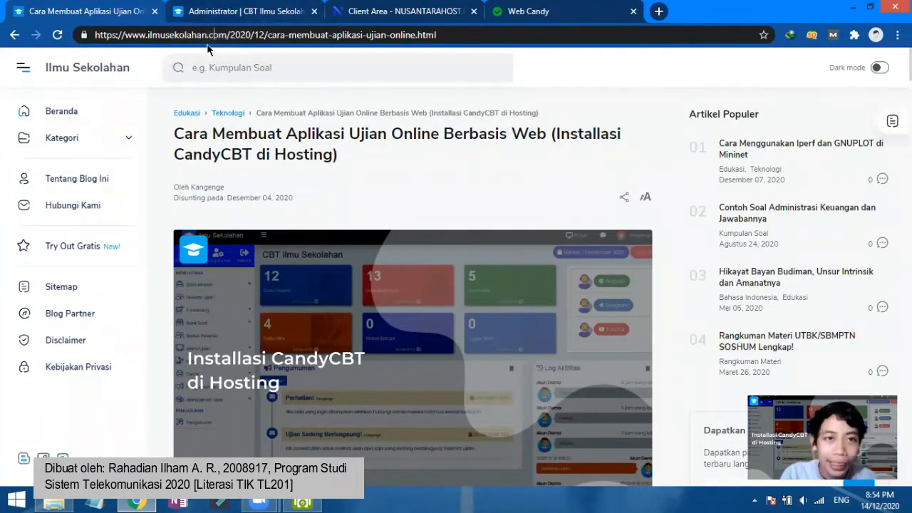
click(217, 8)
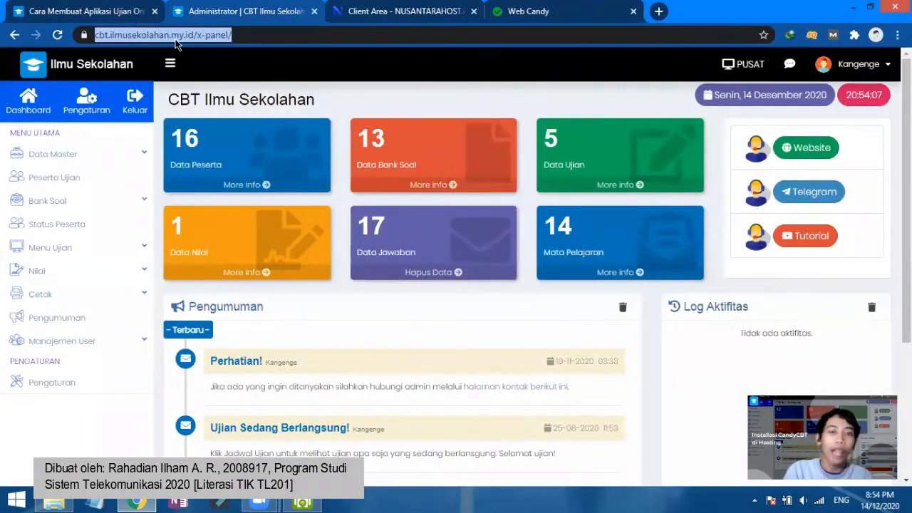
click(441, 6)
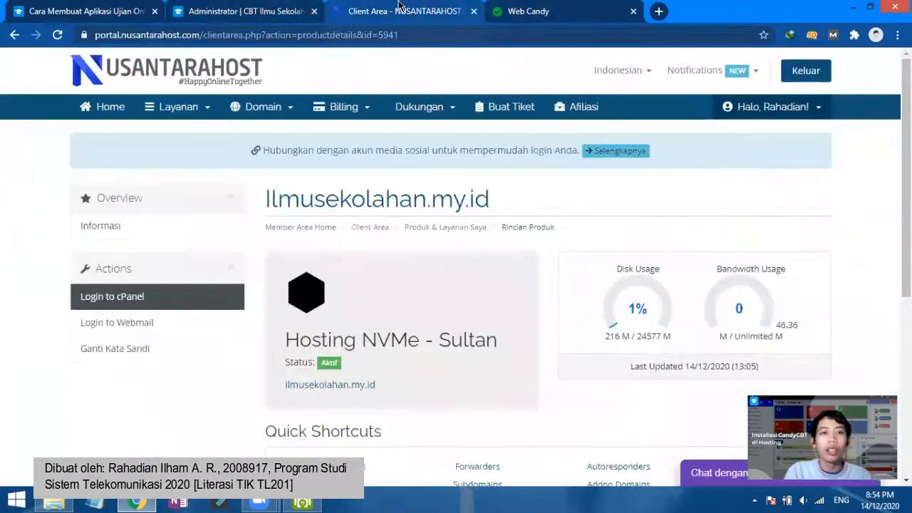
click(240, 6)
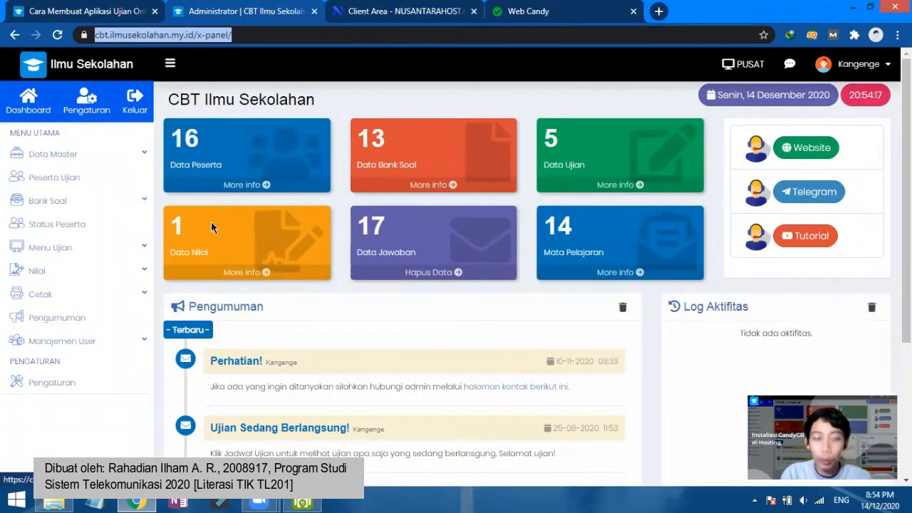
Compare the web addresses of the CBT dashboard and the installation article, and view the hosting client area and Candy CBT website again
click(360, 313)
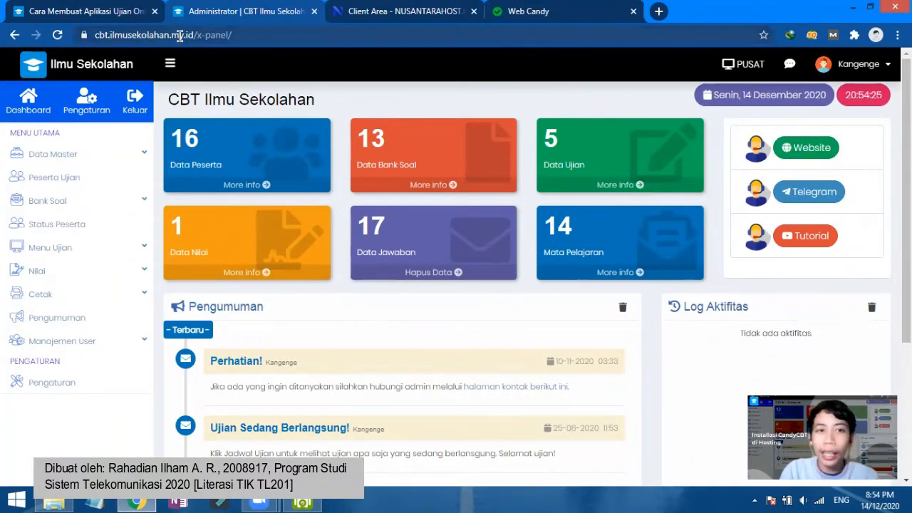
click(111, 8)
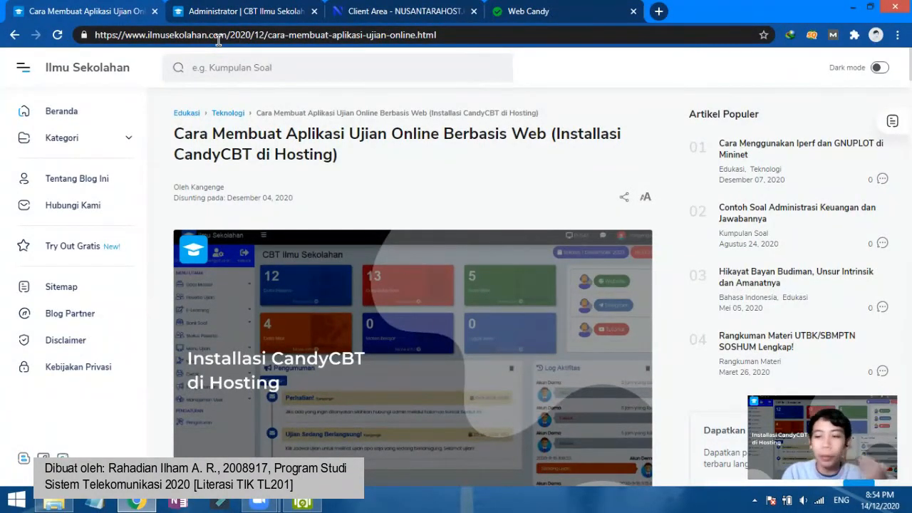
click(215, 9)
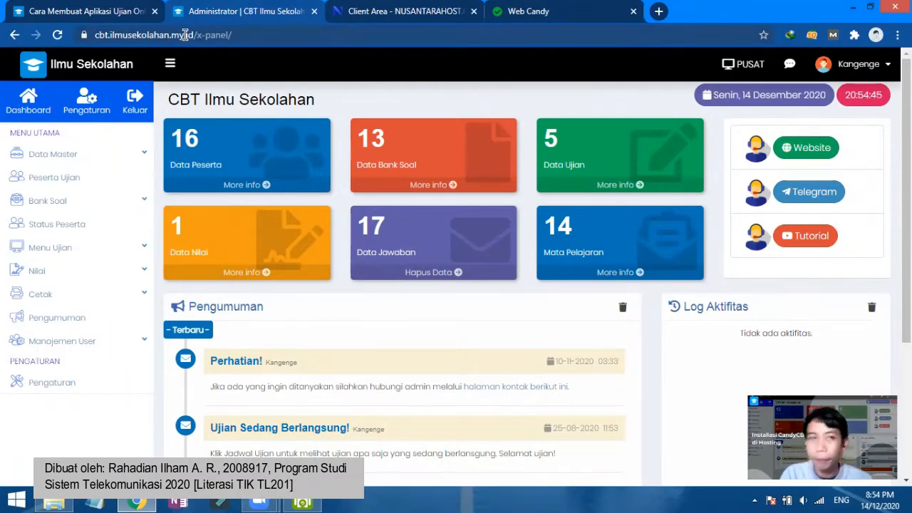
key(ctrl+1)
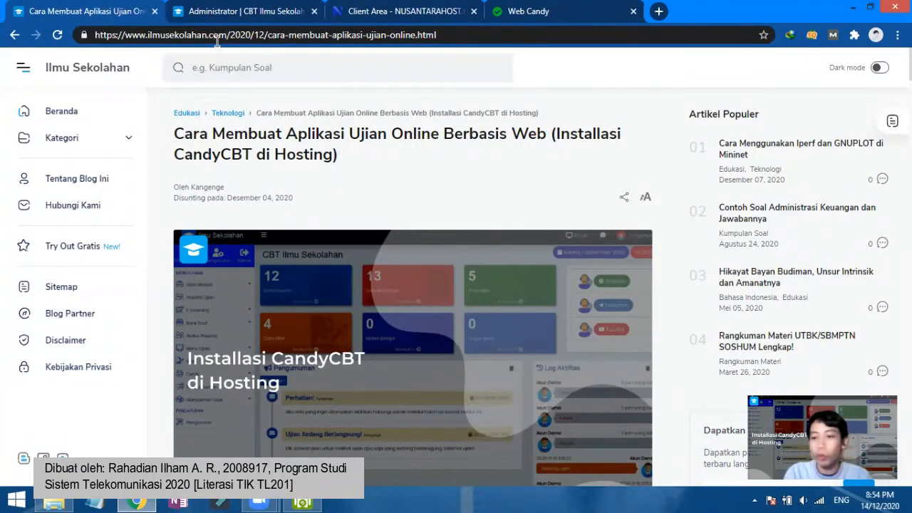
click(238, 8)
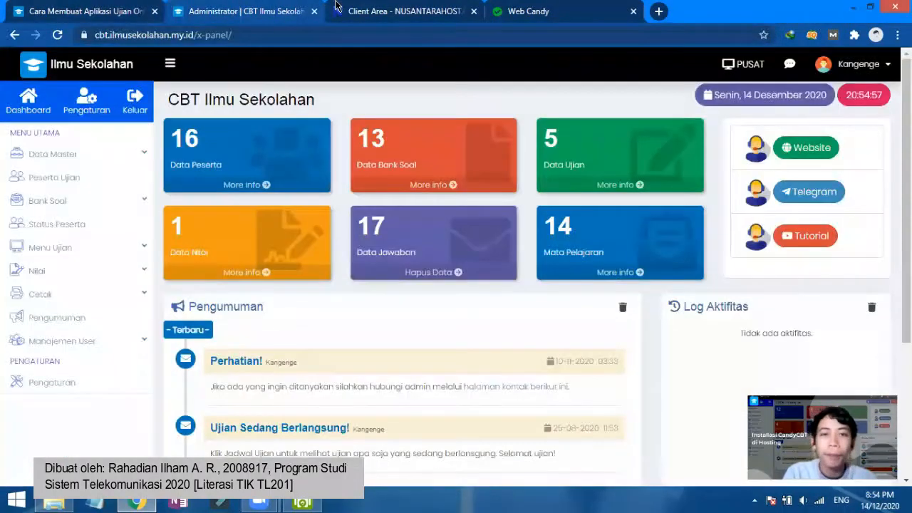
click(378, 8)
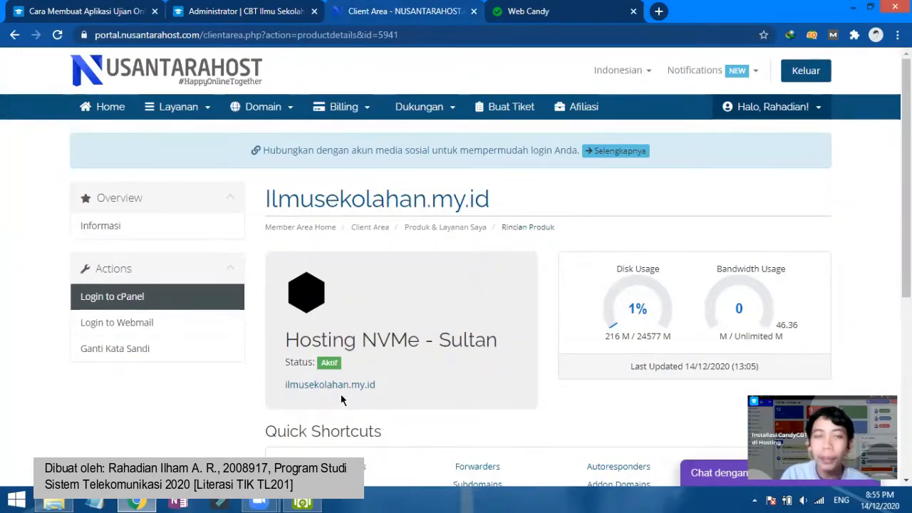
click(212, 8)
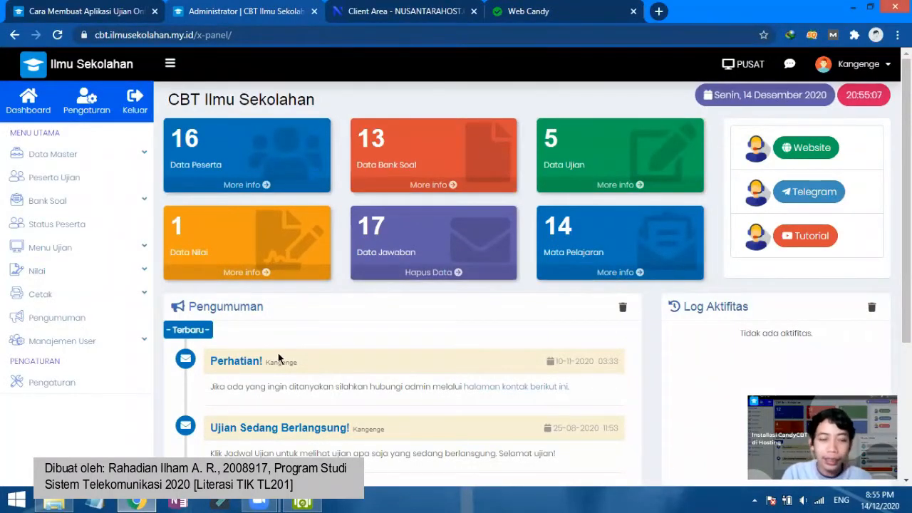
click(552, 8)
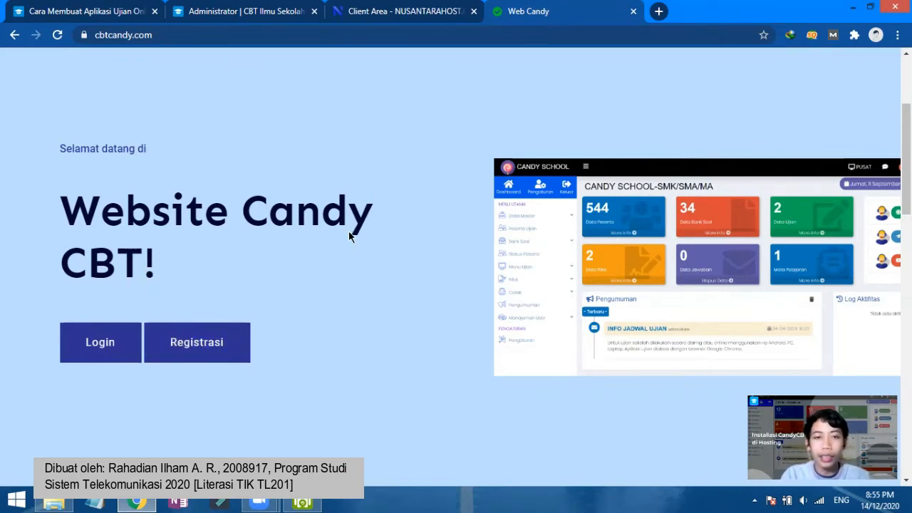
Switch to File Explorer and extract candycbt2.9.rar into the Installasi CandyCBT folder, entering the archive password
click(55, 503)
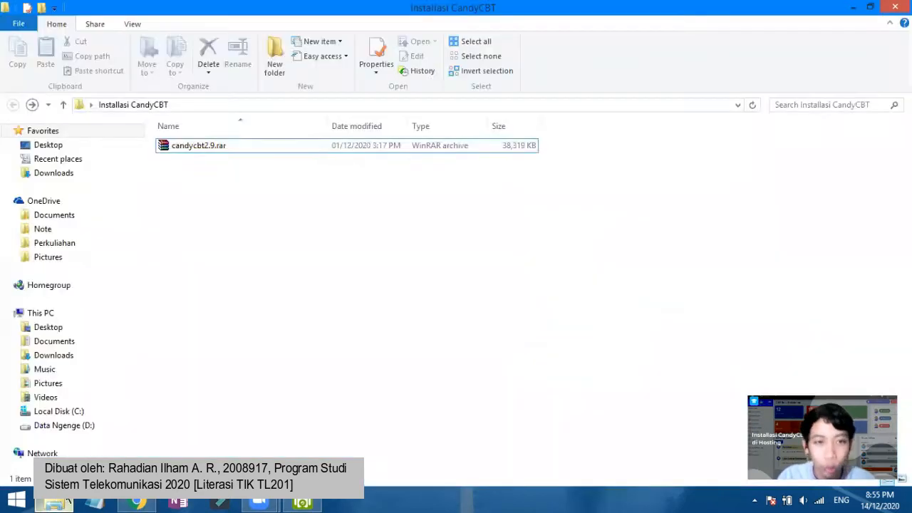
click(300, 144)
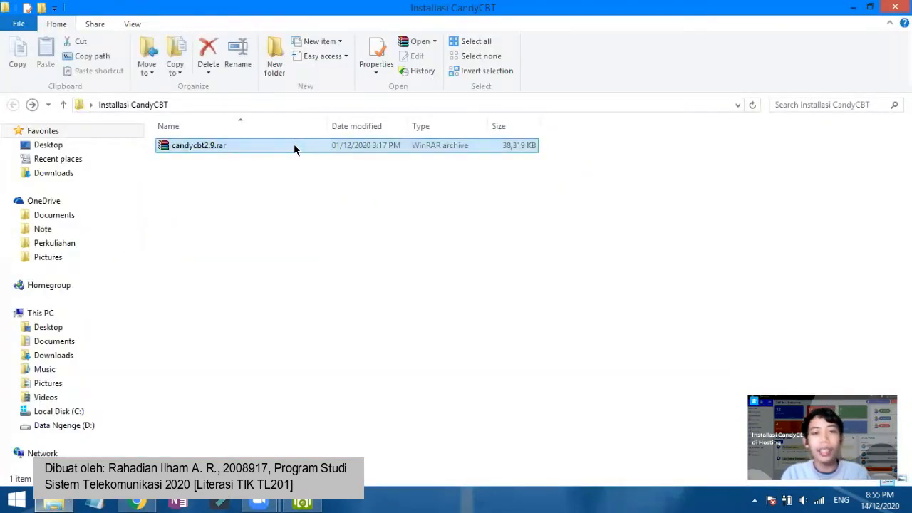
right_click(294, 147)
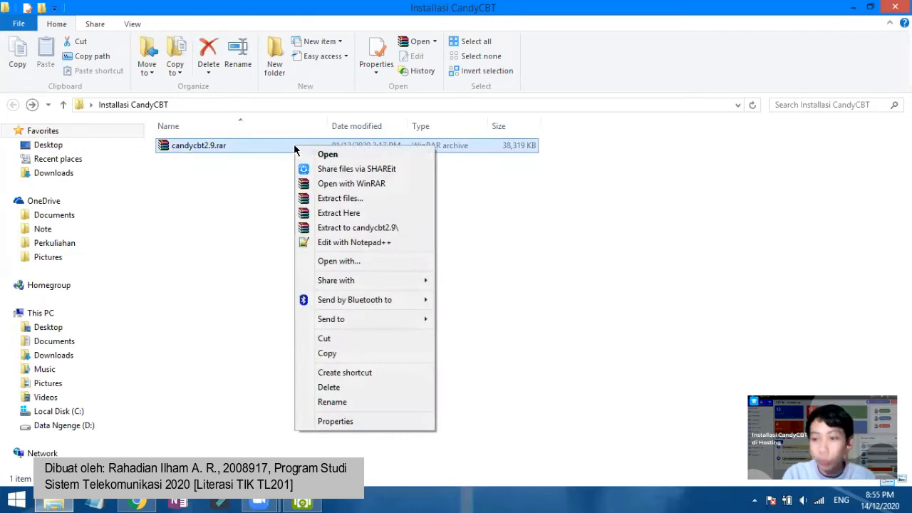
click(340, 213)
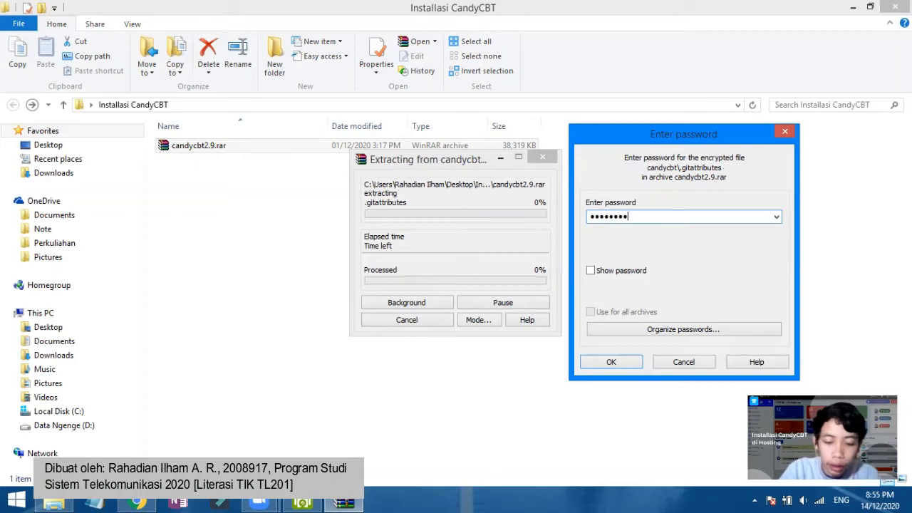
key(Return)
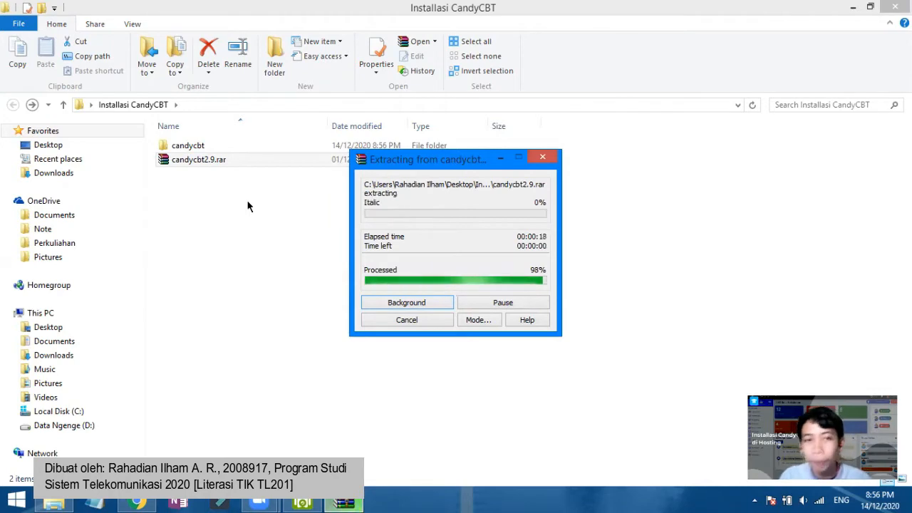
Open the extracted candycbt folder and look through its subfolders and files
click(271, 159)
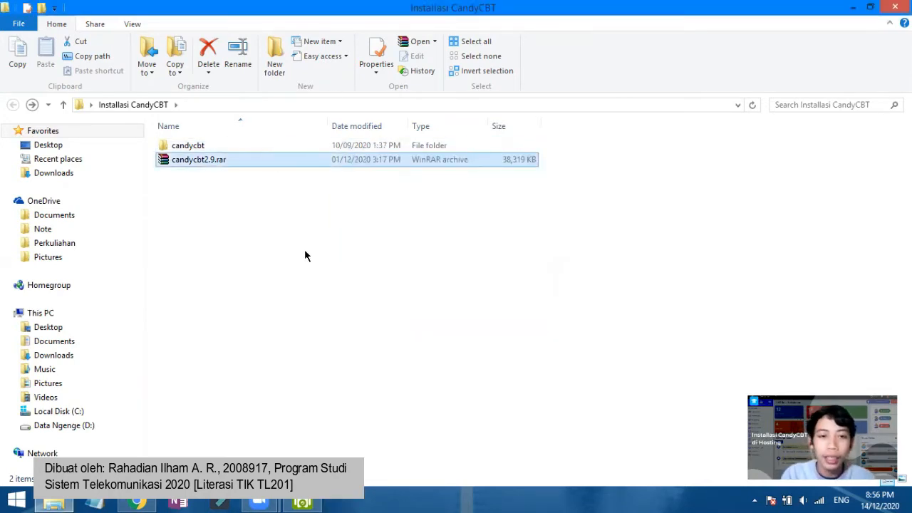
click(247, 194)
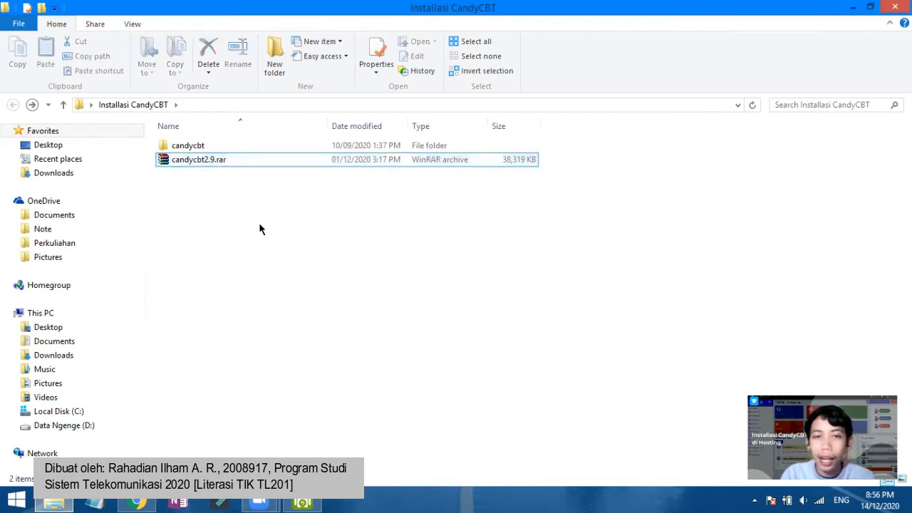
double_click(275, 148)
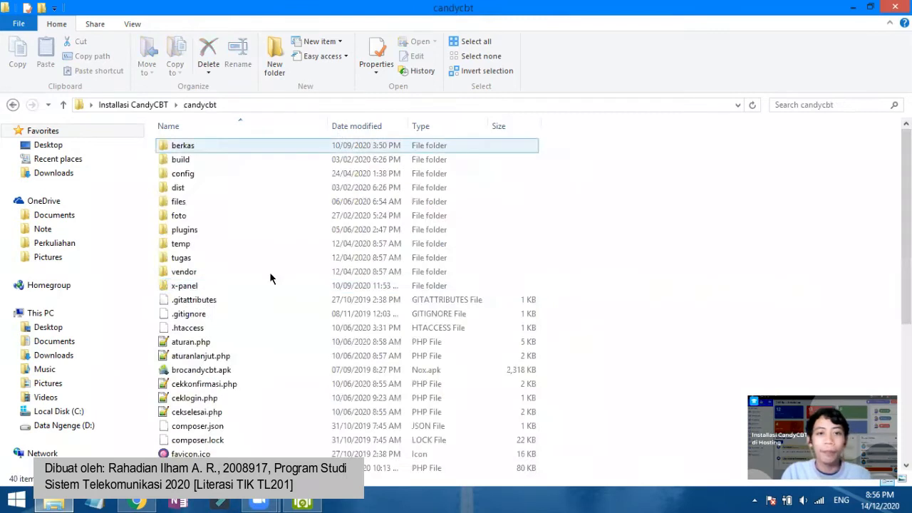
scroll(311, 260, down, 6)
scroll(315, 266, up, 6)
scroll(312, 246, down, 6)
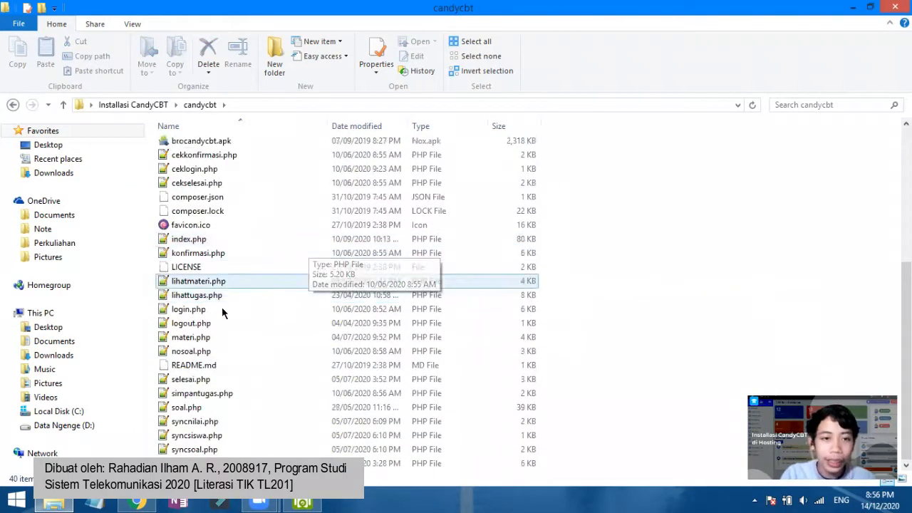
scroll(221, 306, up, 5)
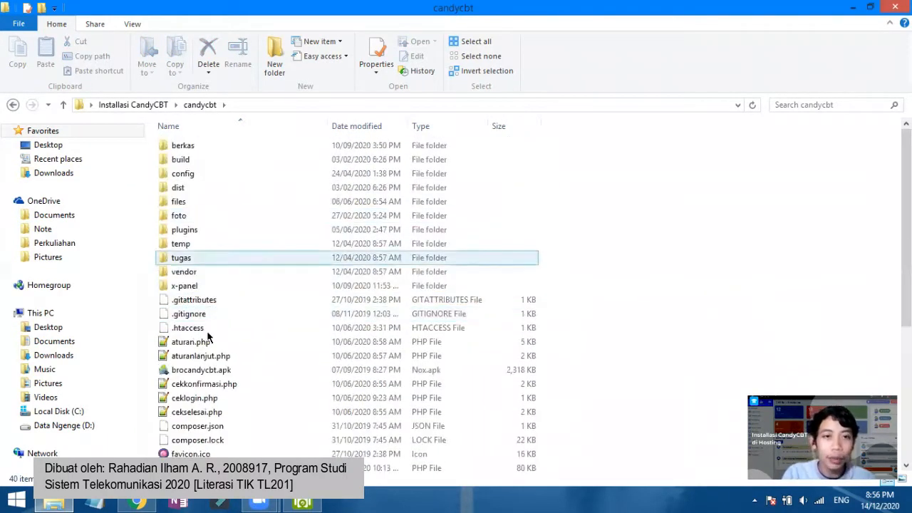
Compress all files and folders inside the candycbt folder into one zipped folder
click(274, 235)
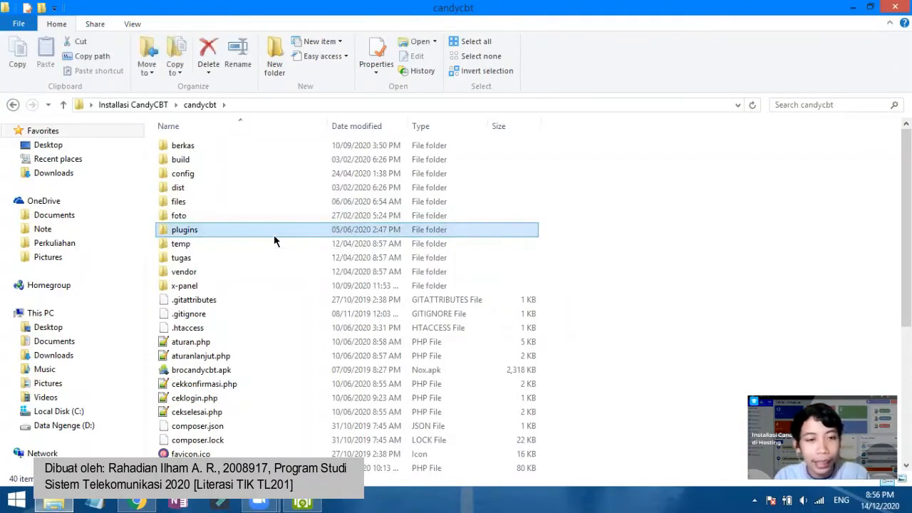
key(ctrl+a)
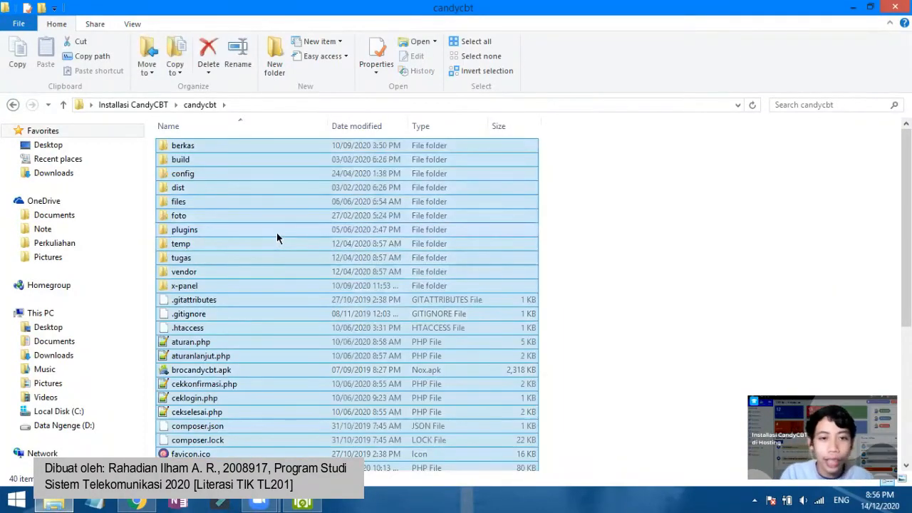
right_click(276, 238)
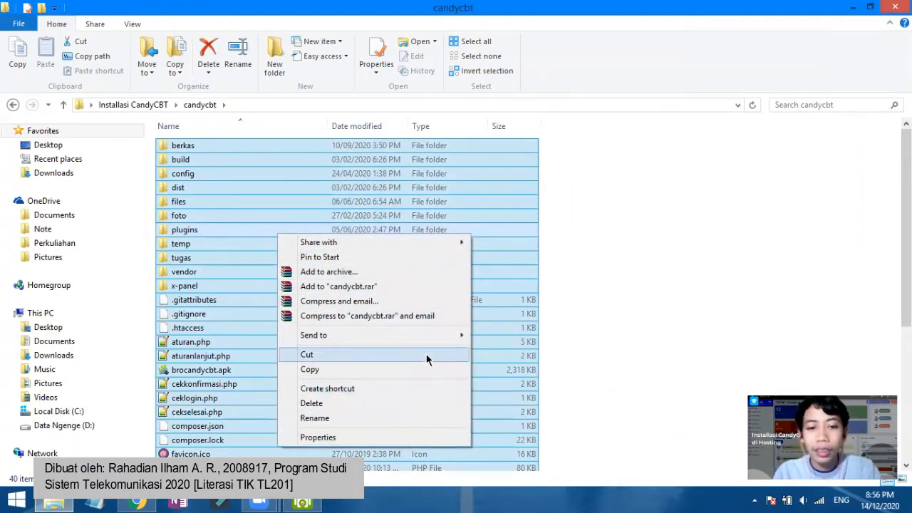
mouse_move(428, 335)
click(495, 336)
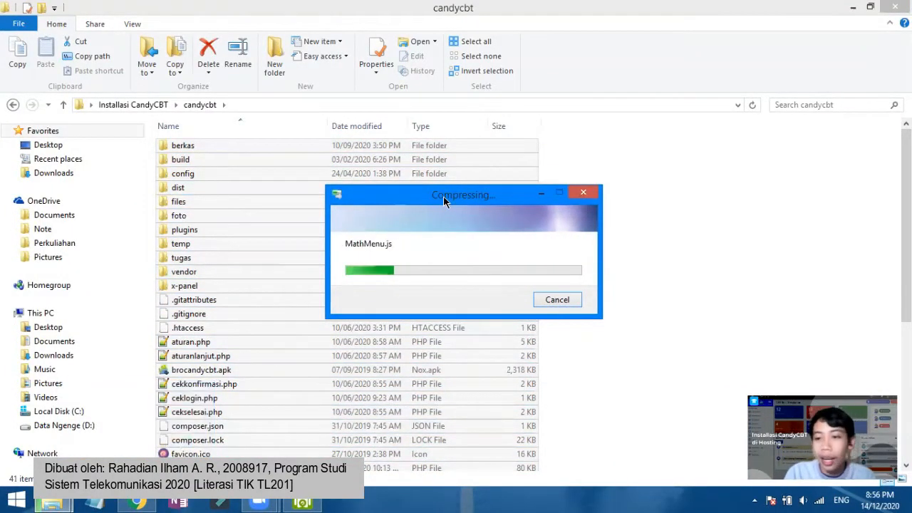
Switch to Chrome and log in to cPanel for ilmusekolahan.my.id from the NusantaraHost client area, bringing its file tools into view
click(128, 502)
click(376, 4)
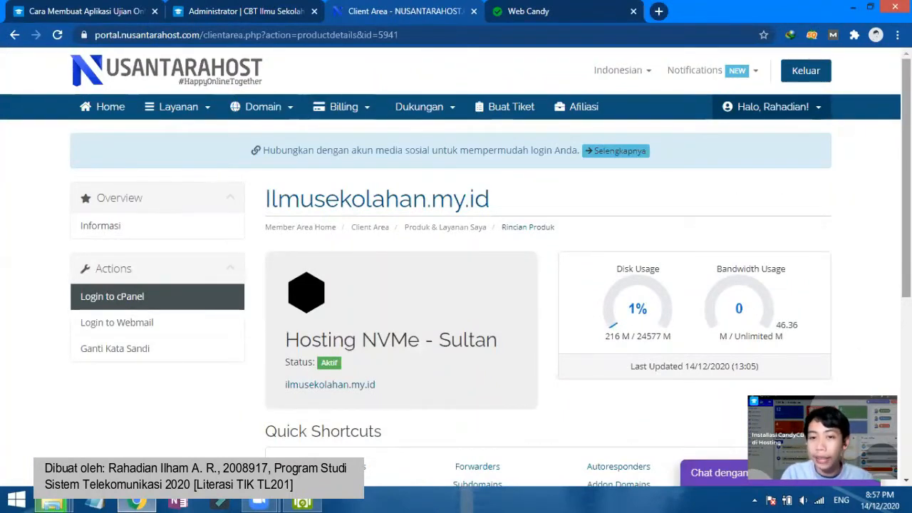
scroll(456, 267, down, 2)
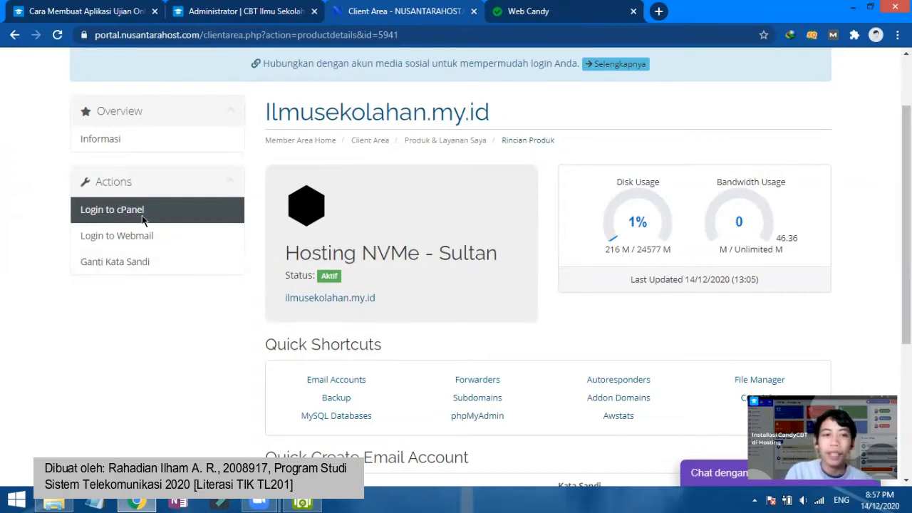
scroll(198, 265, up, 2)
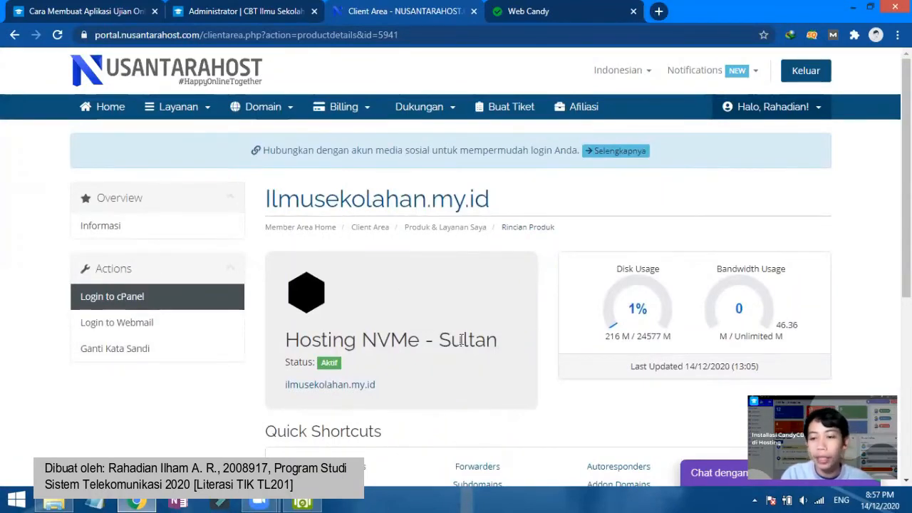
click(116, 302)
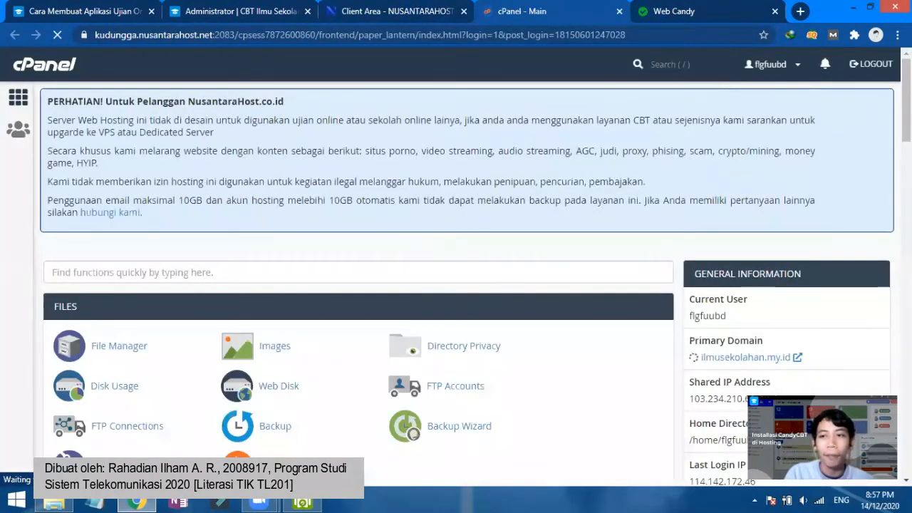
scroll(356, 284, down, 15)
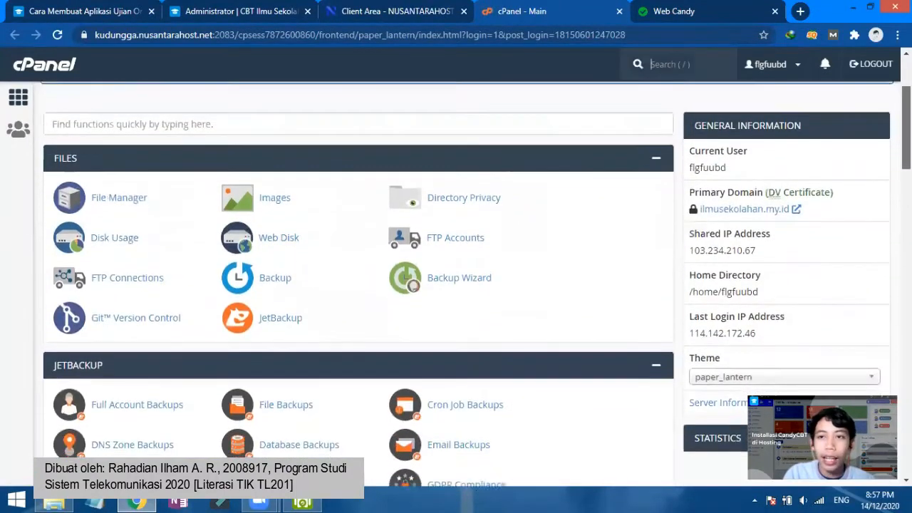
scroll(456, 285, down, 1)
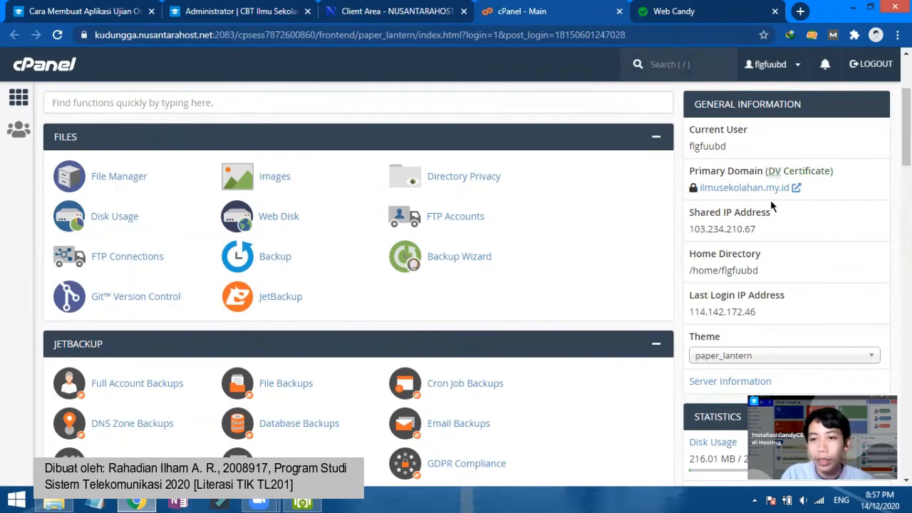
scroll(302, 212, down, 1)
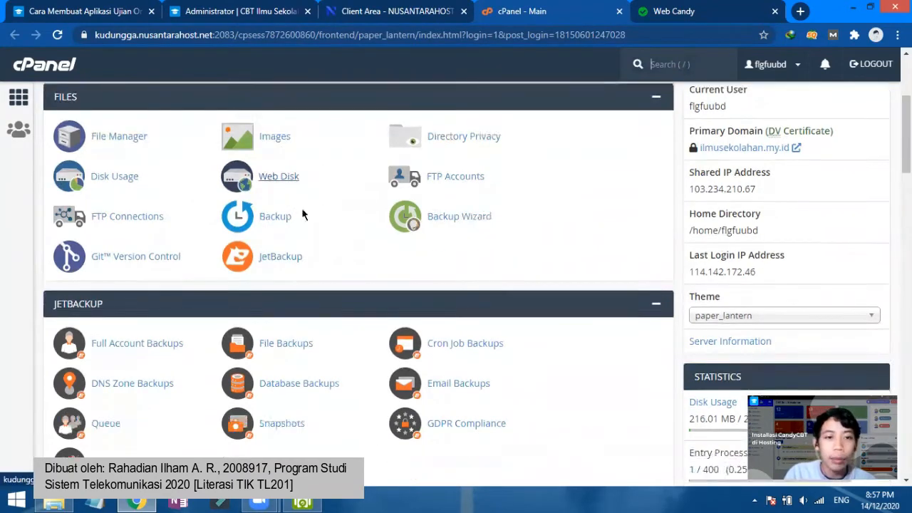
scroll(302, 213, down, 10)
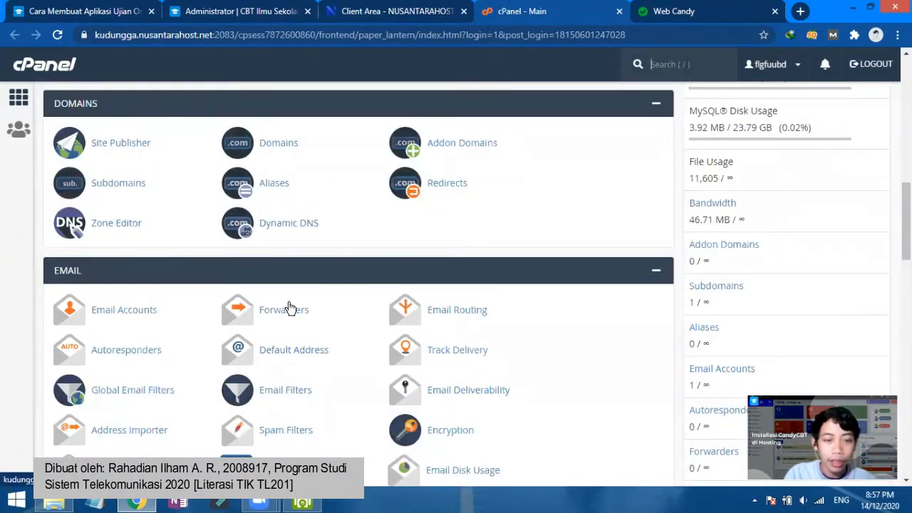
scroll(183, 269, down, 5)
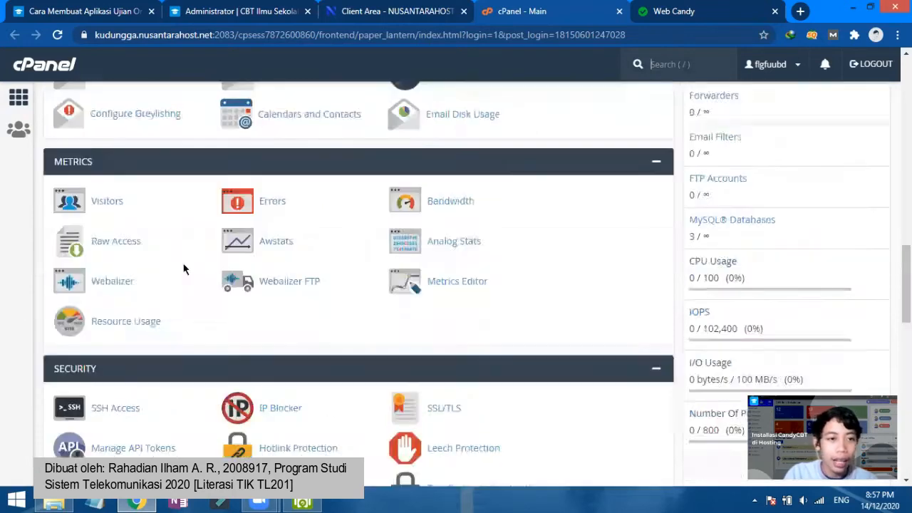
scroll(183, 269, up, 15)
Switch to File Explorer and move plugins.zip from the candycbt folder up into the Installasi CandyCBT folder
click(54, 503)
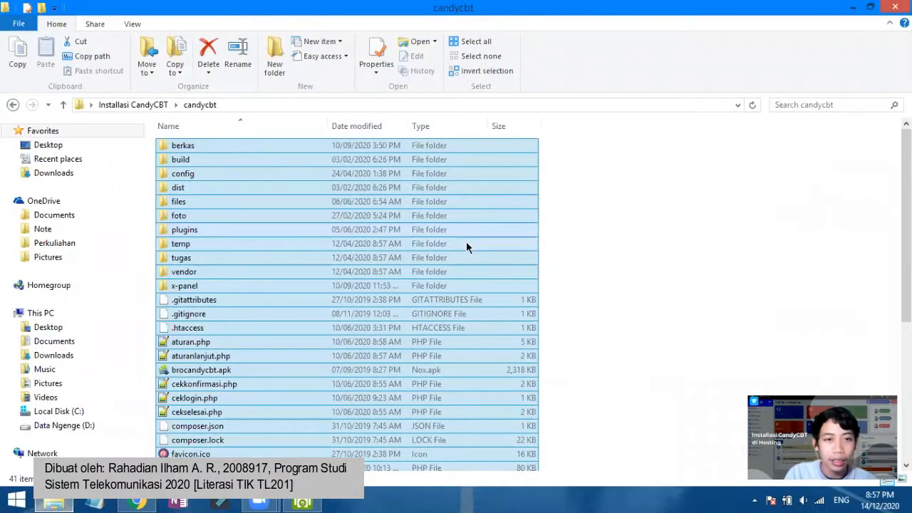
click(707, 200)
scroll(708, 199, down, 6)
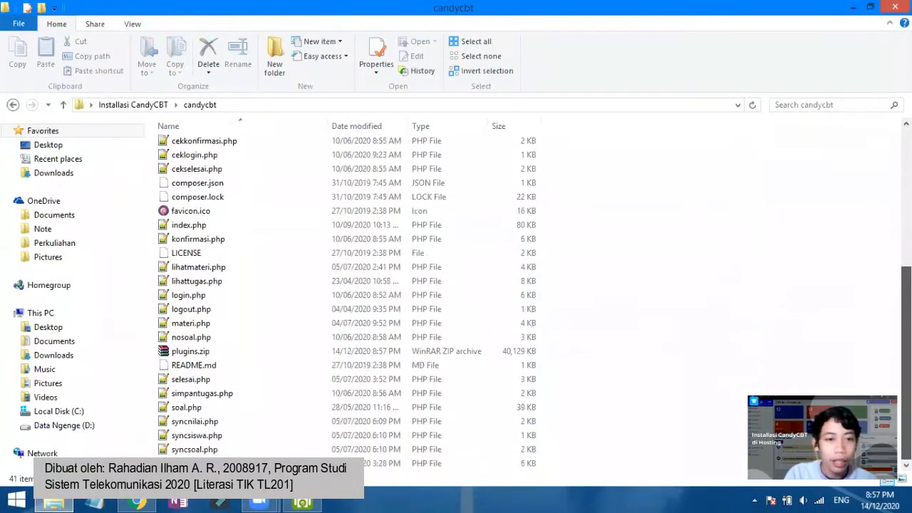
click(221, 351)
key(ctrl+x)
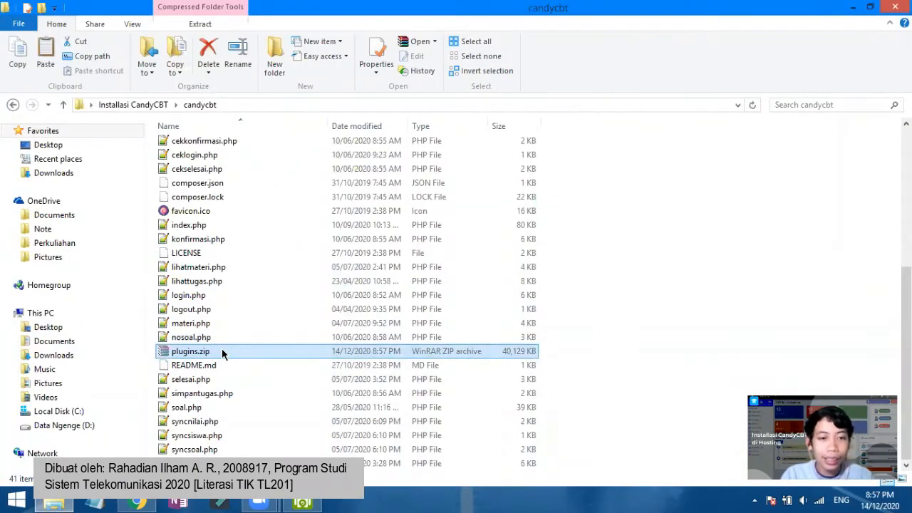
click(13, 105)
click(32, 106)
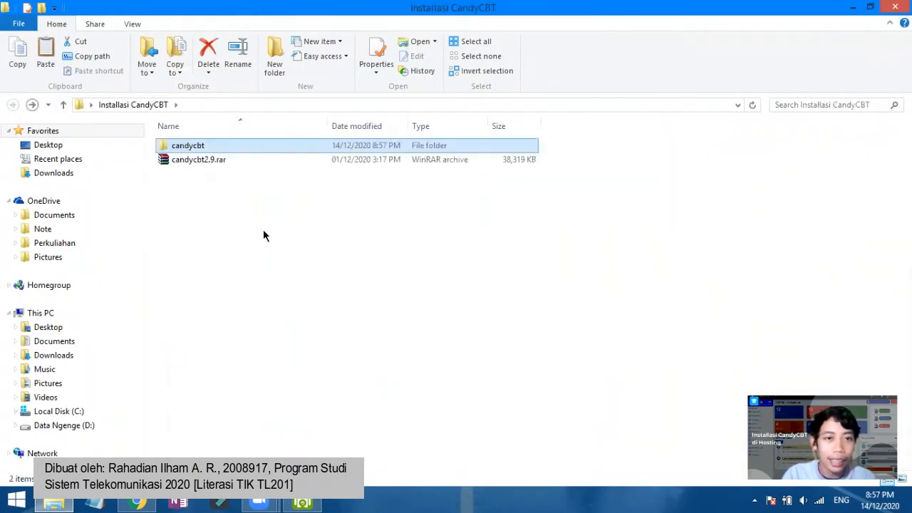
key(ctrl+v)
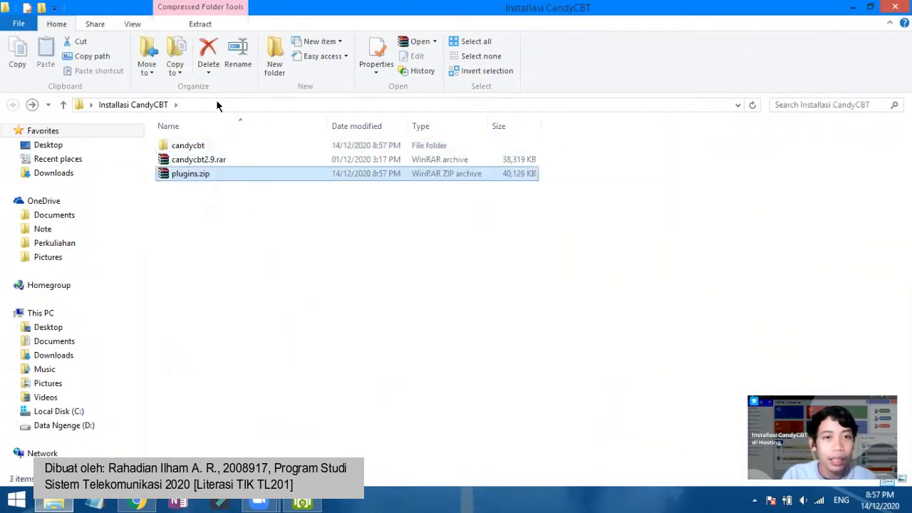
Rename the plugins.zip archive in the Installasi CandyCBT folder as xcbt.zip
click(238, 65)
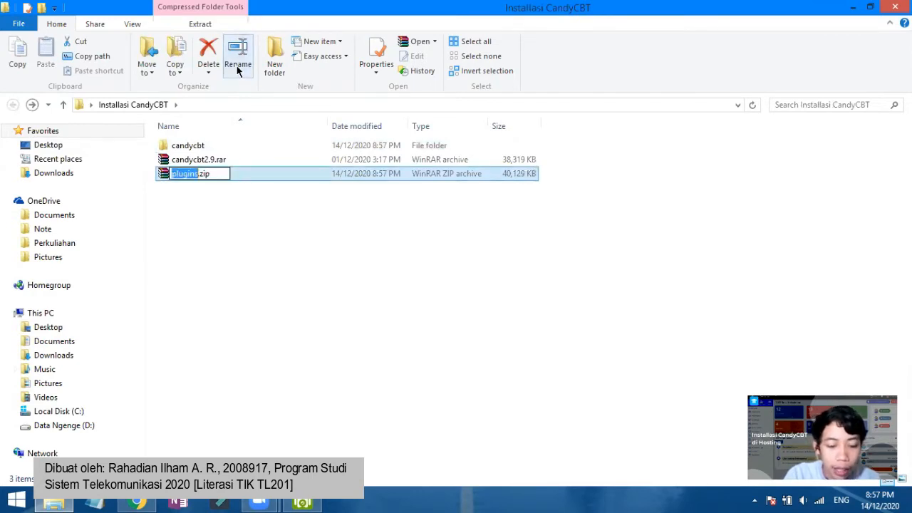
text(xcbt)
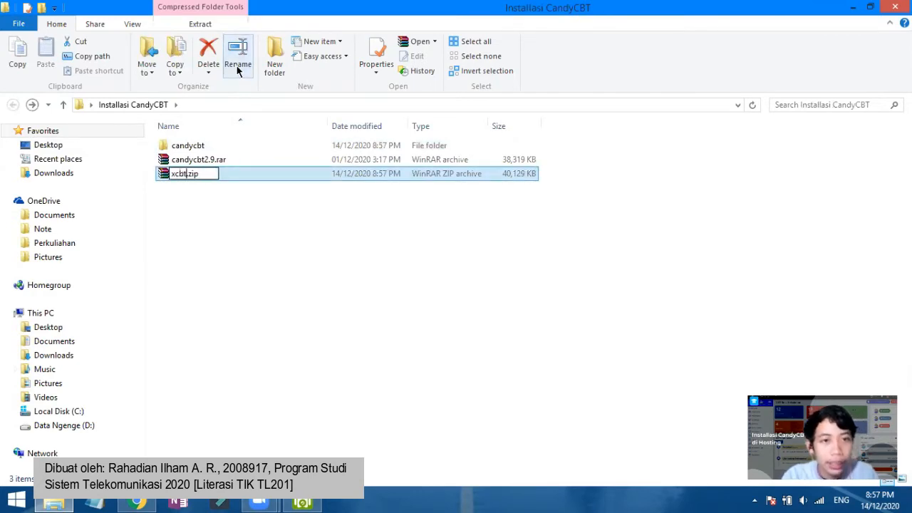
key(Return)
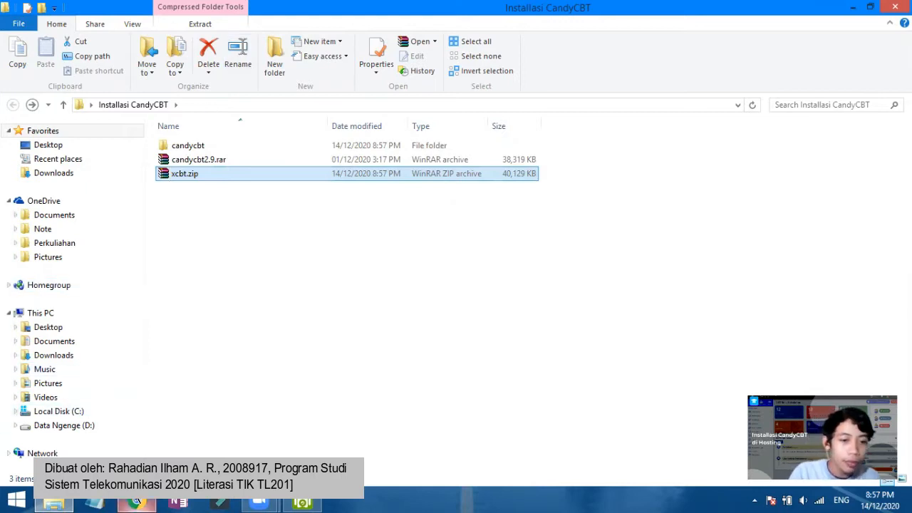
Switch to Chrome and open the Subdomains page in cPanel
click(138, 503)
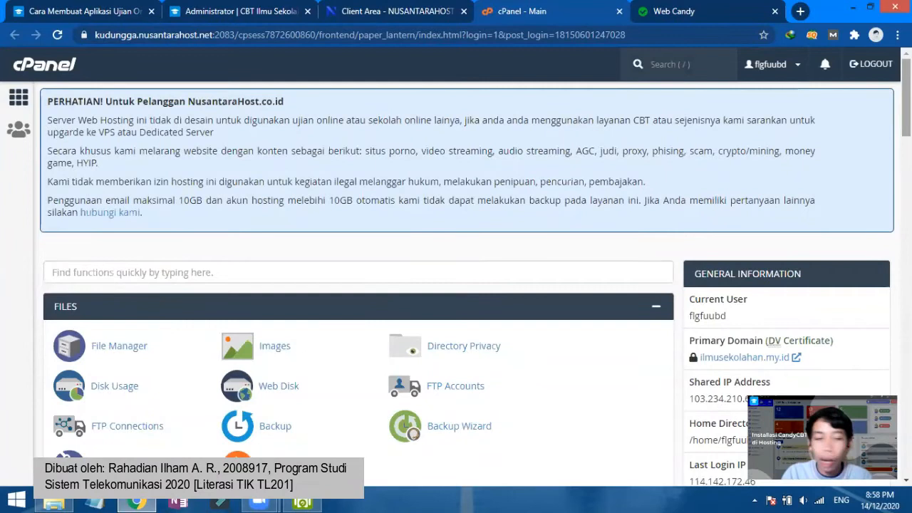
scroll(567, 214, down, 3)
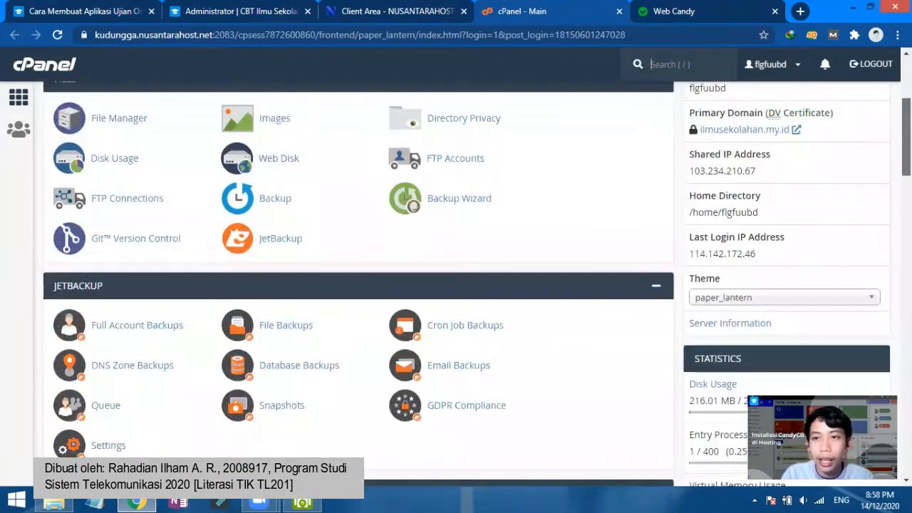
scroll(568, 213, up, 1)
key(slash)
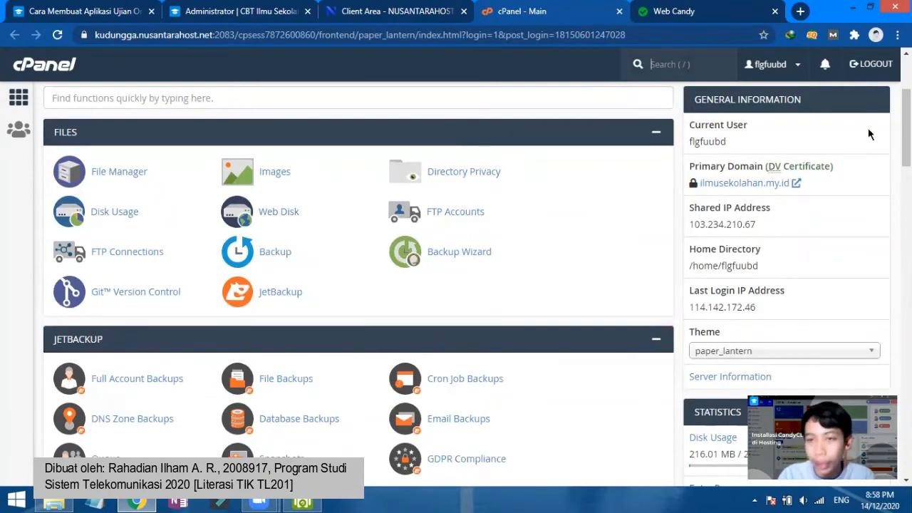
click(217, 11)
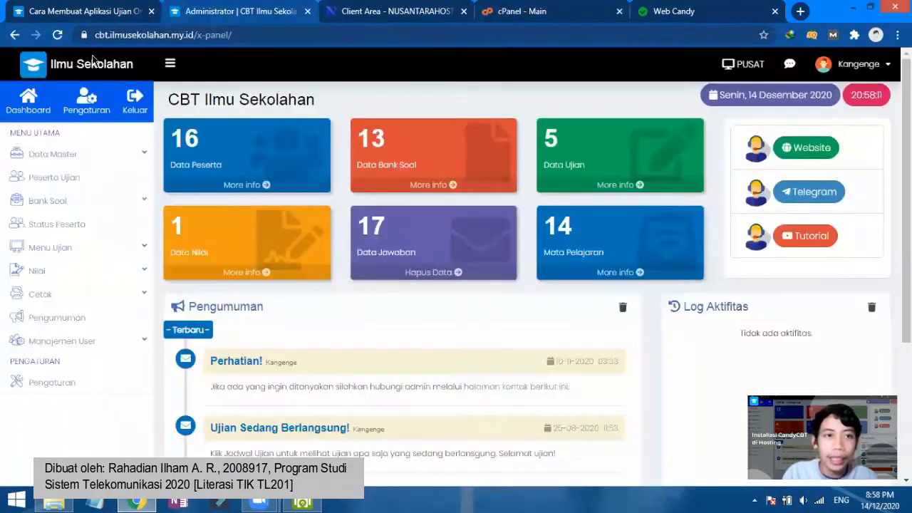
click(524, 11)
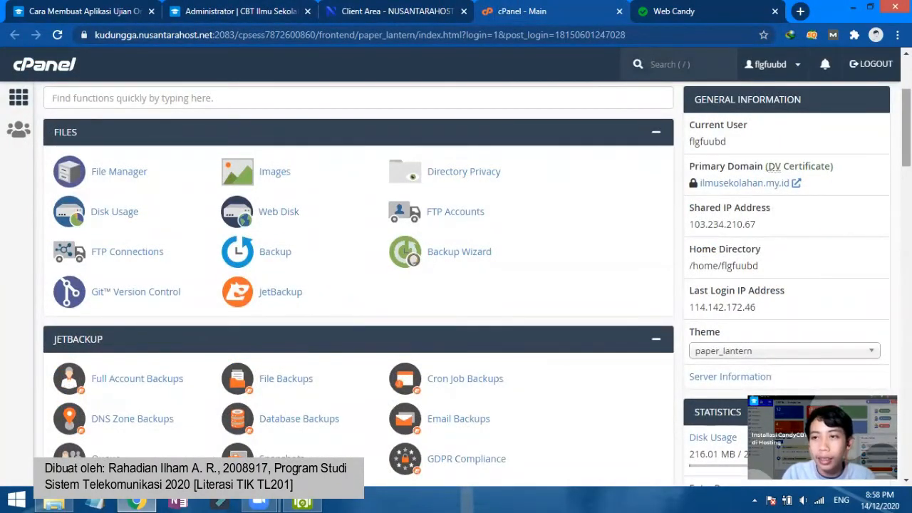
scroll(71, 354, down, 6)
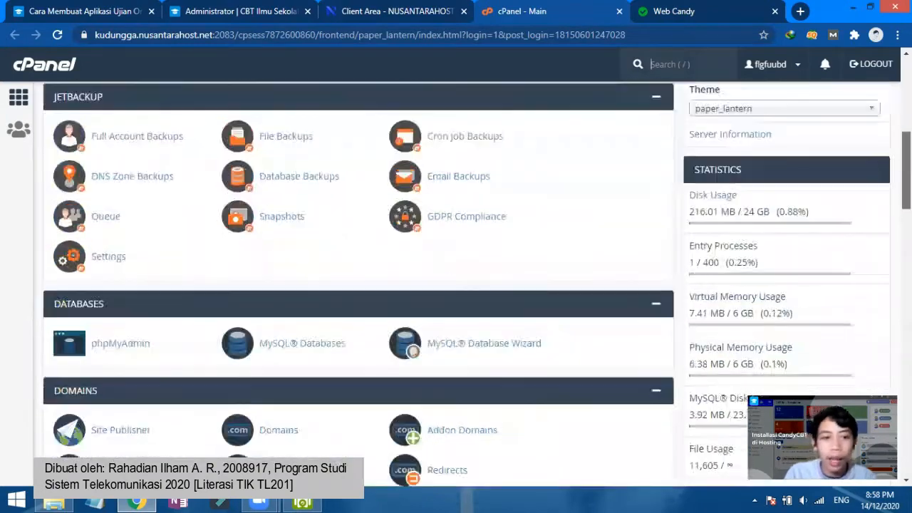
scroll(125, 260, down, 1)
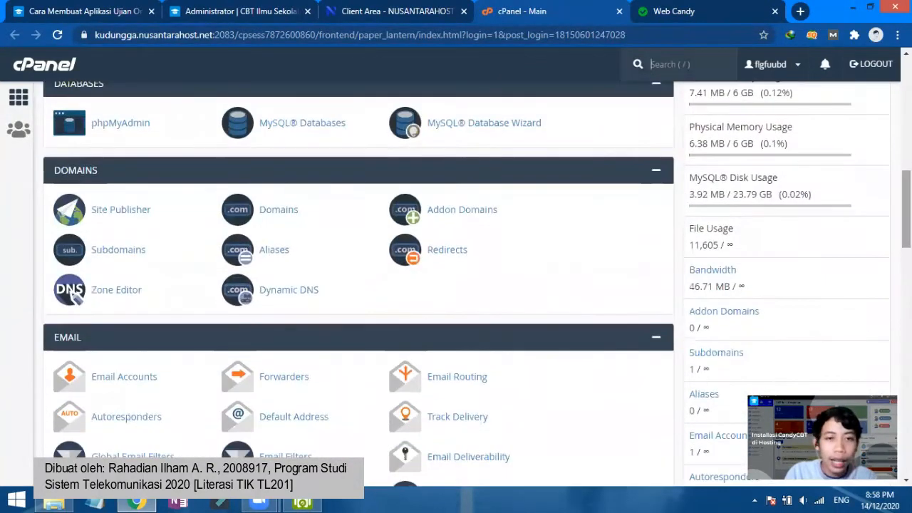
click(106, 253)
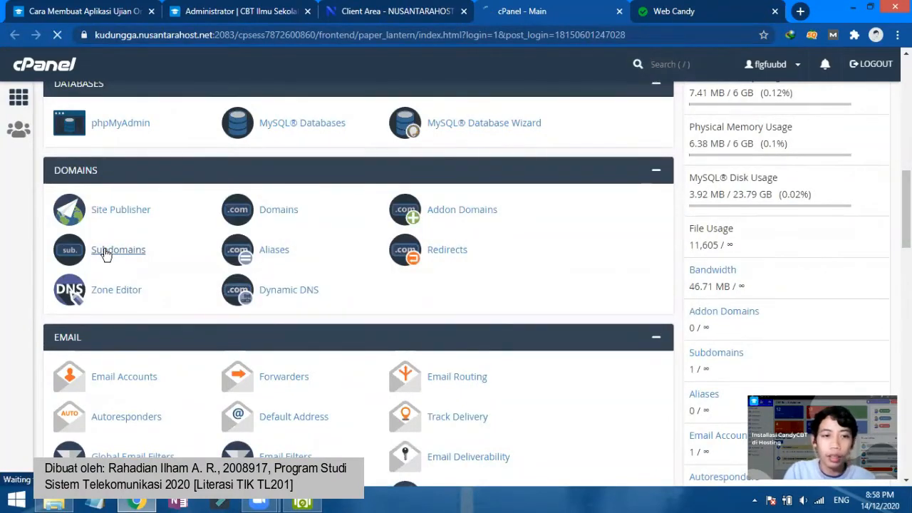
Create the subdomain xcbt under ilmusekolahan.my.id with the document root xcbt.ilmusekolahan.my.id
scroll(309, 281, down, 3)
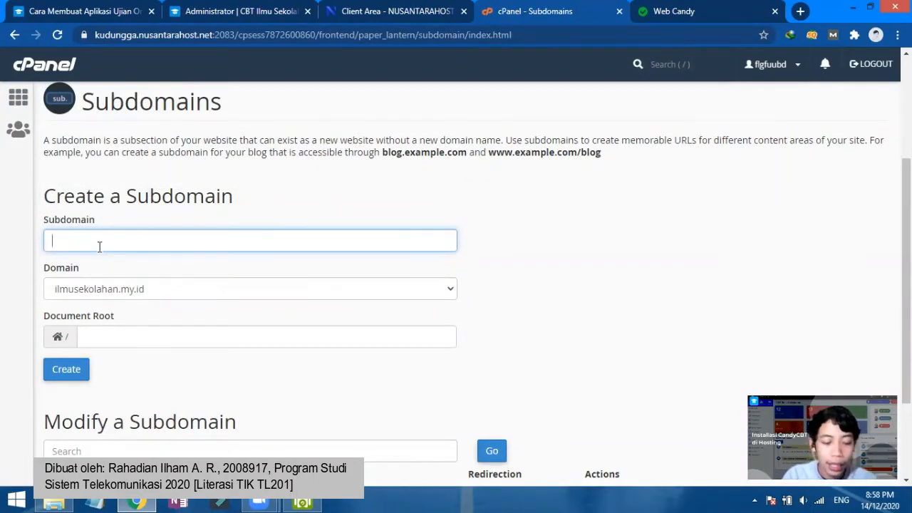
text(xcbt)
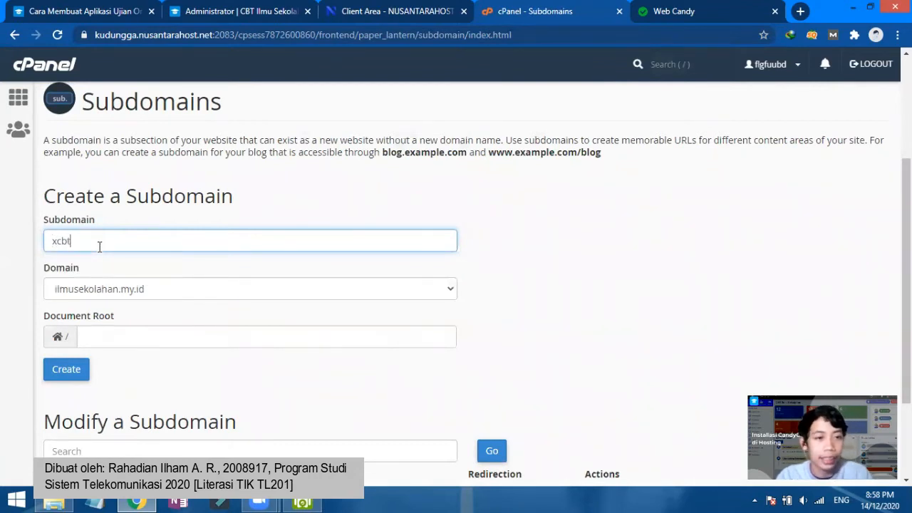
click(535, 258)
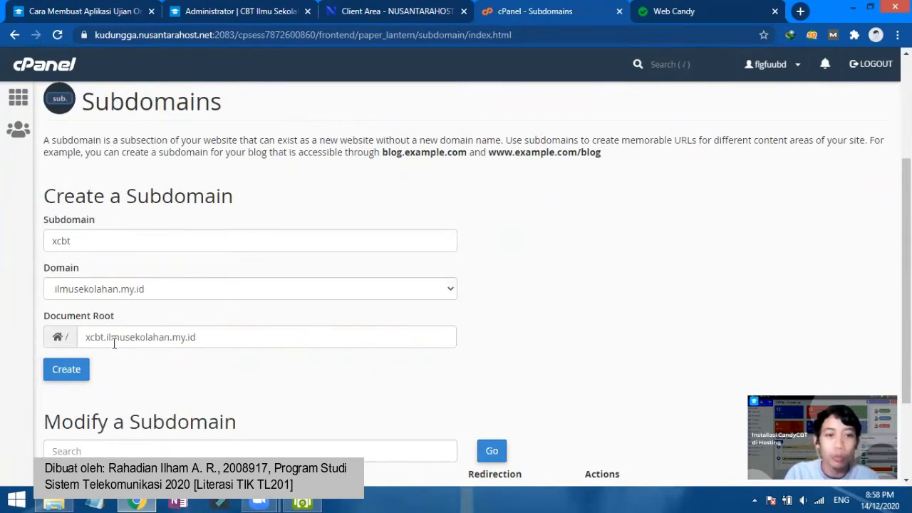
click(63, 375)
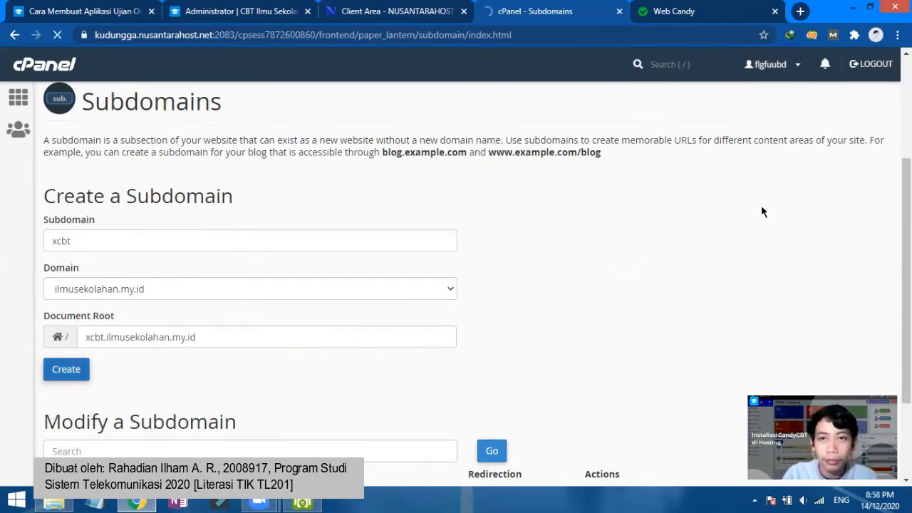
drag(905, 212, 905, 285)
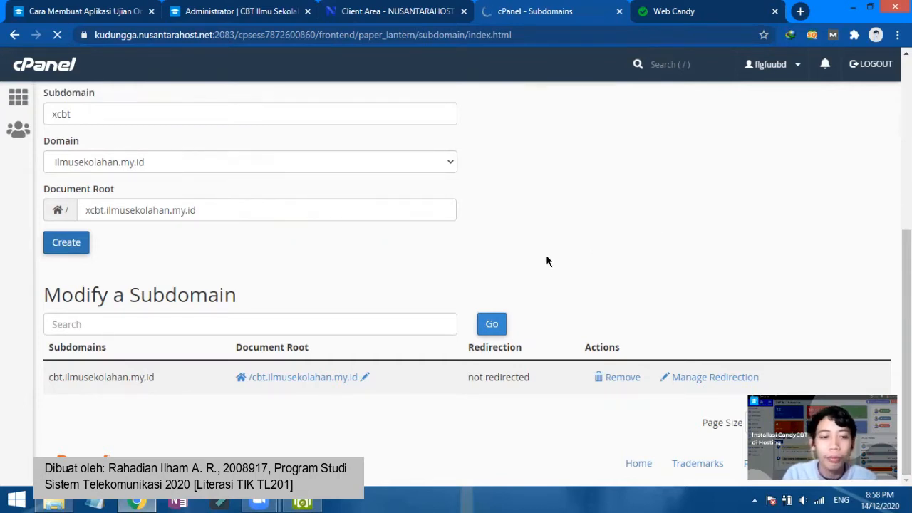
click(413, 8)
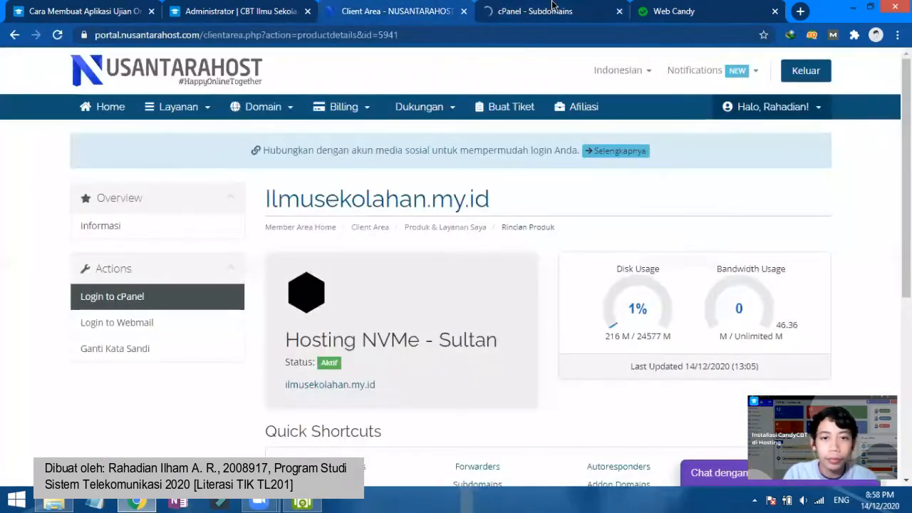
scroll(436, 293, down, 5)
scroll(482, 348, up, 5)
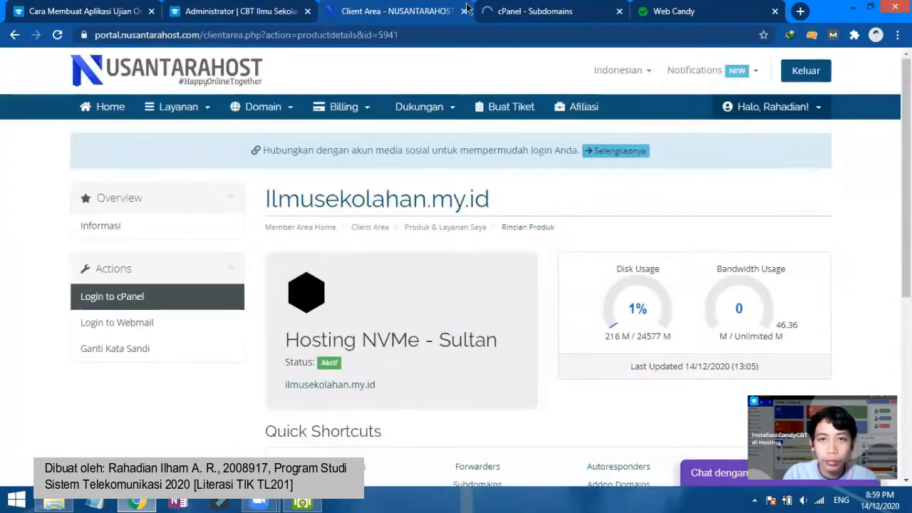
click(513, 9)
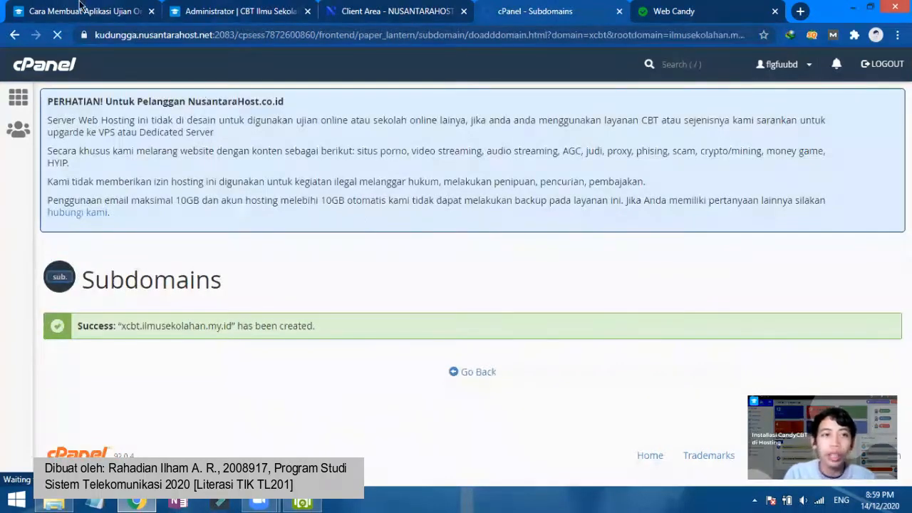
click(81, 10)
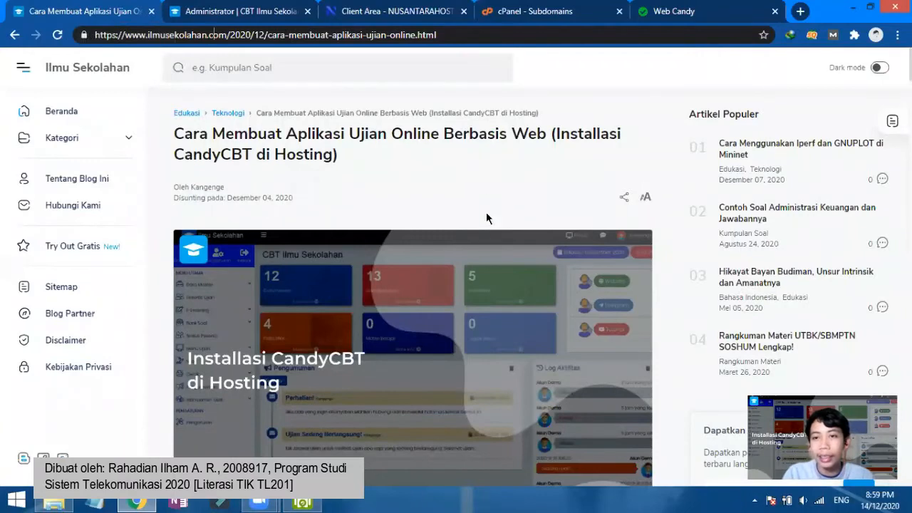
scroll(396, 213, down, 15)
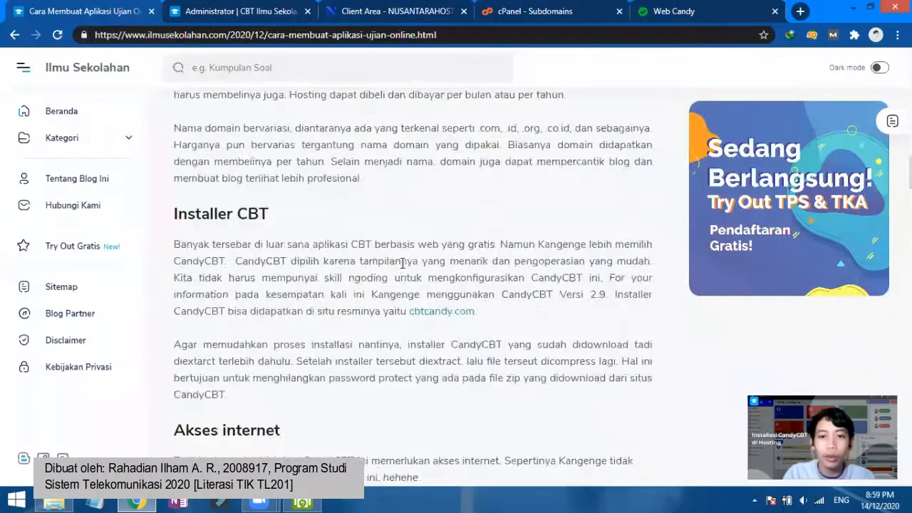
scroll(407, 281, up, 15)
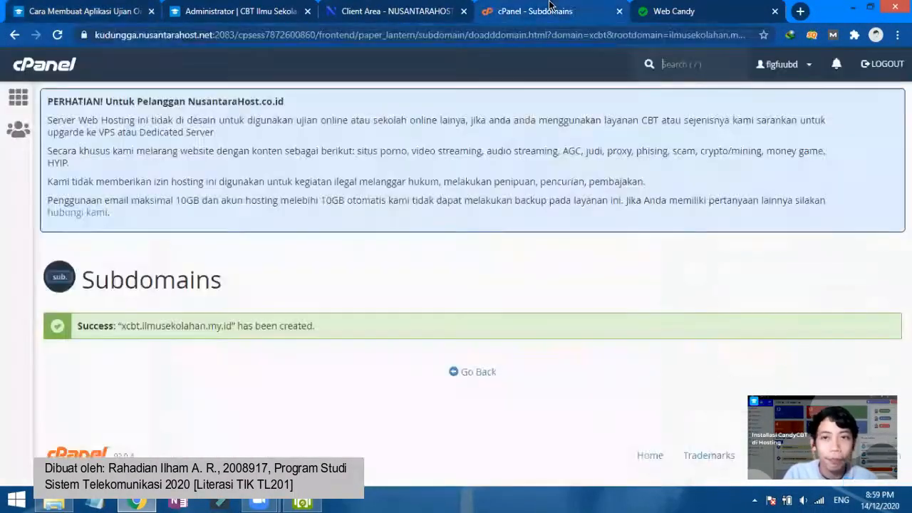
Return to the cPanel home page and bring its file tools into view
click(550, 9)
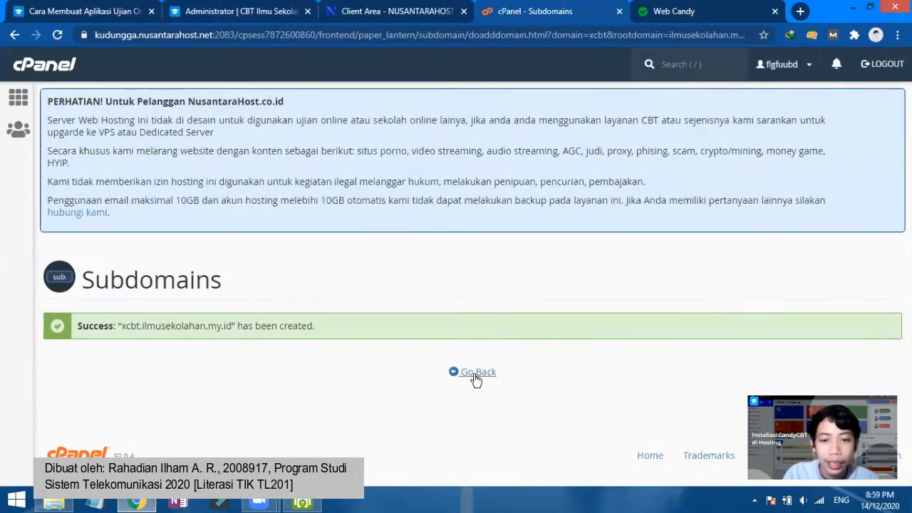
click(10, 96)
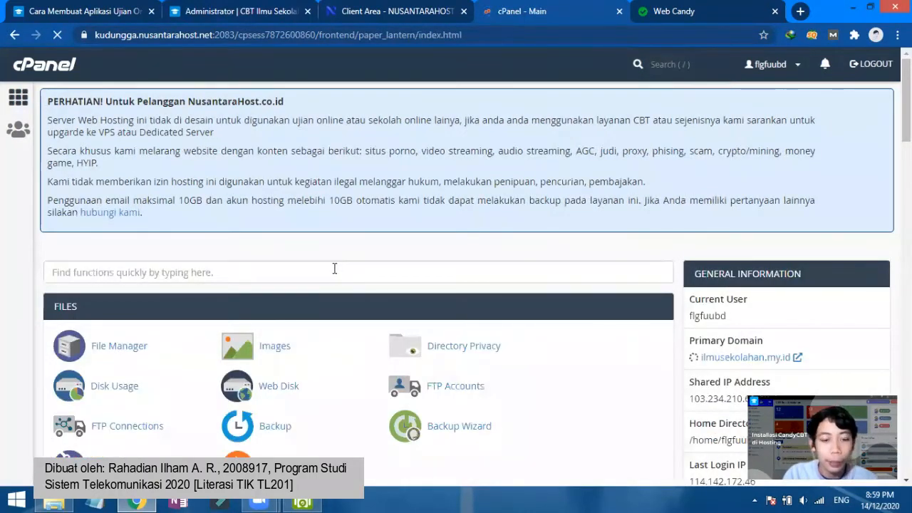
scroll(313, 263, down, 7)
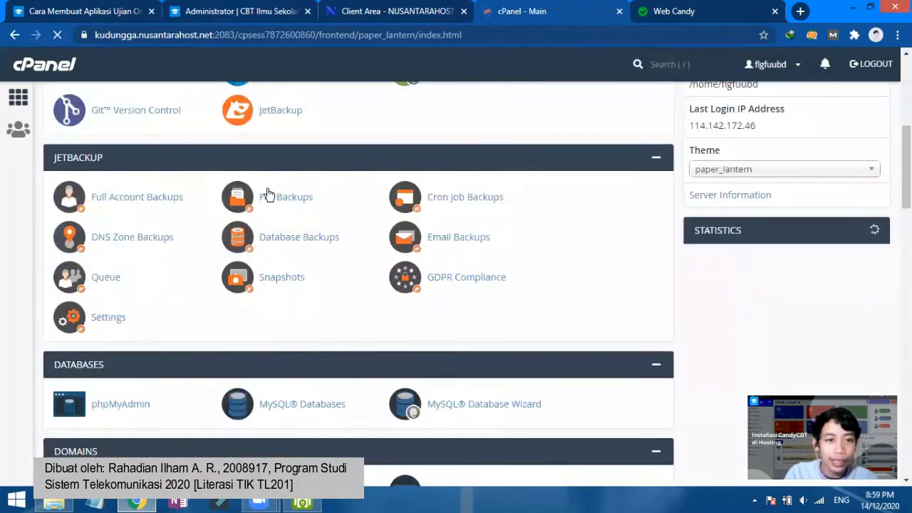
scroll(203, 346, up, 6)
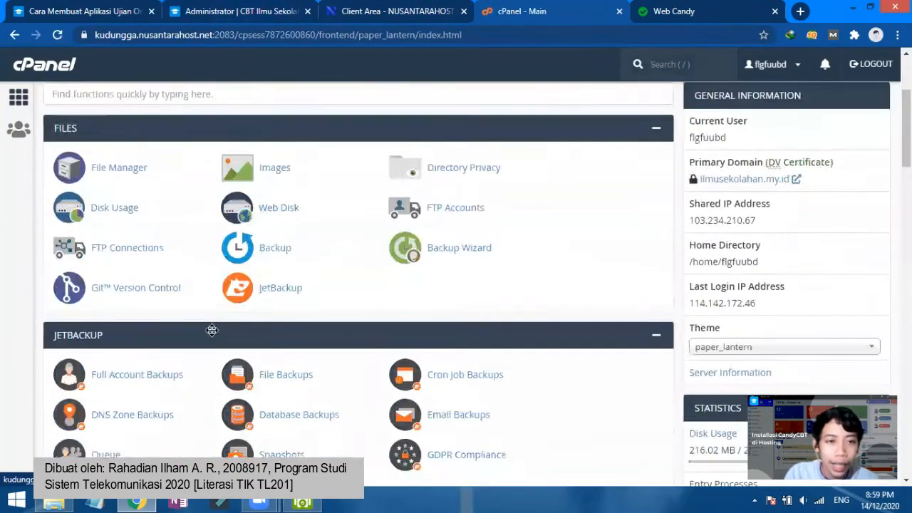
right_click(54, 502)
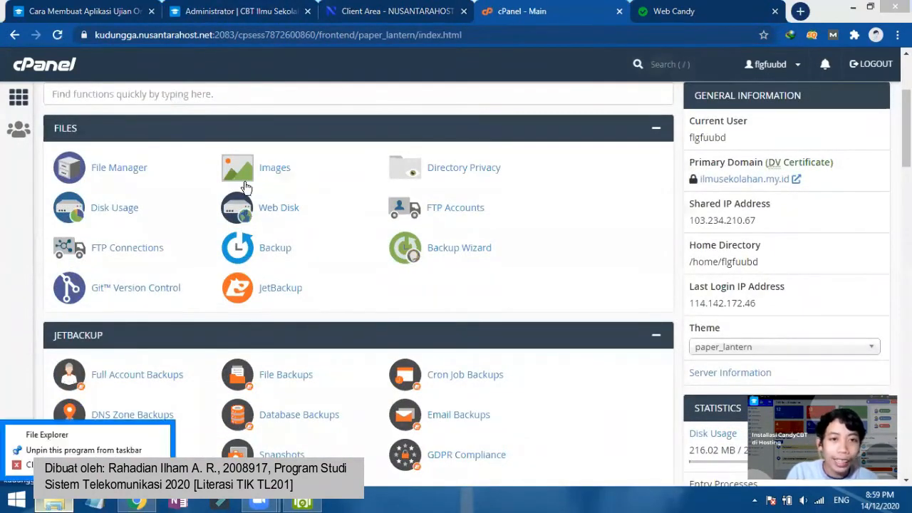
Check the xcbt.zip archive in the Installasi CandyCBT folder in File Explorer and return to cPanel in Chrome
click(62, 501)
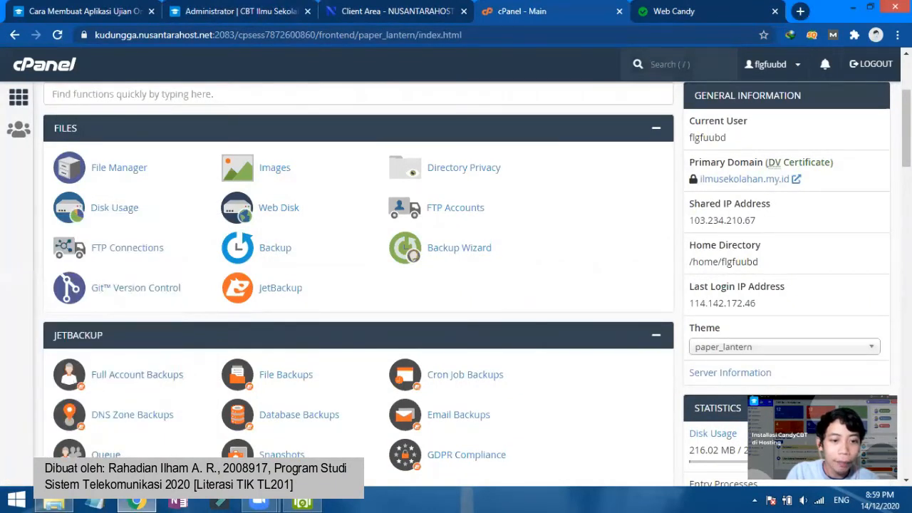
click(63, 502)
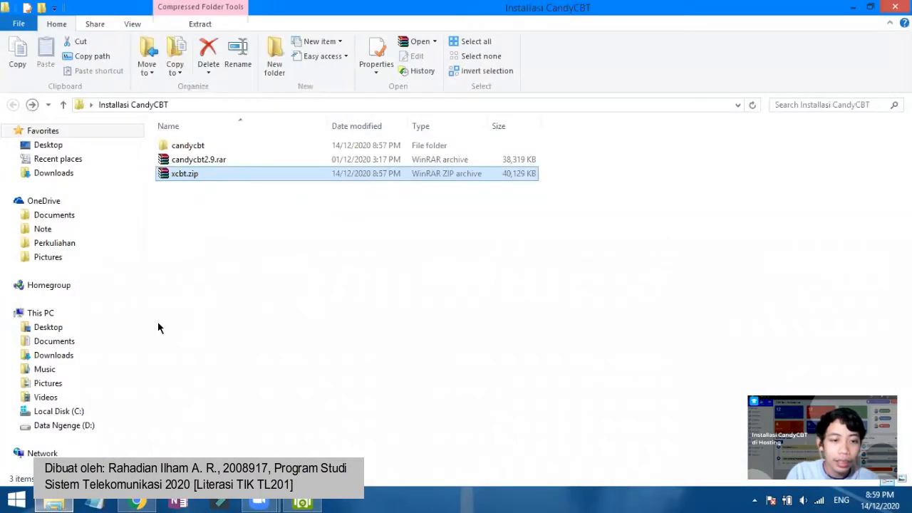
click(138, 502)
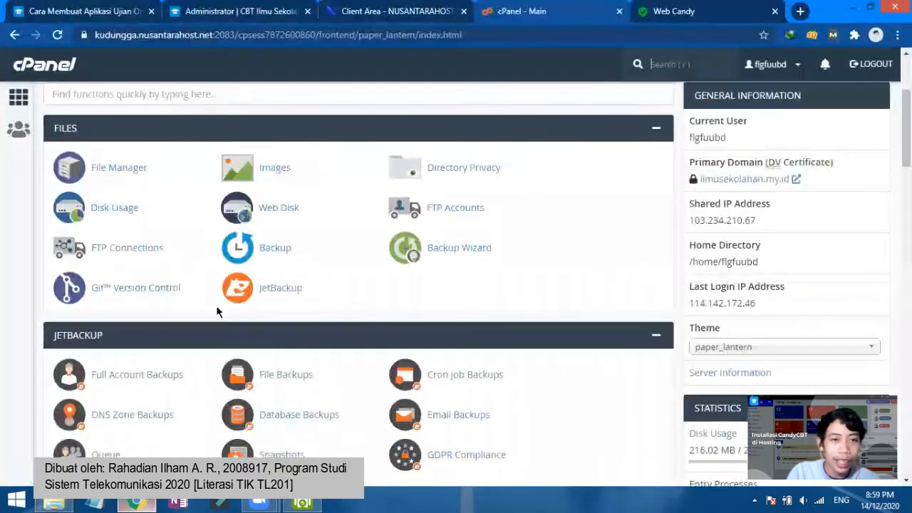
Open the xcbt.ilmusekolahan.my.id folder in cPanel File Manager and bring up its file upload page
click(115, 169)
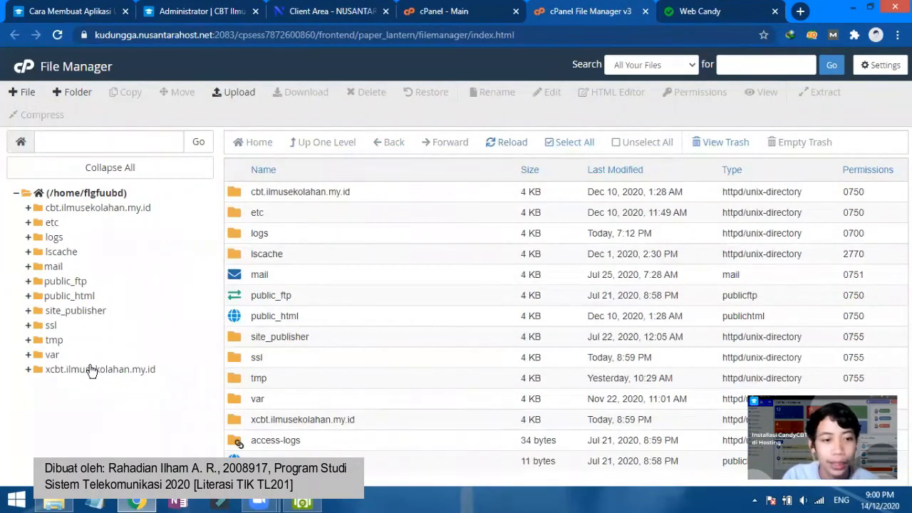
click(91, 370)
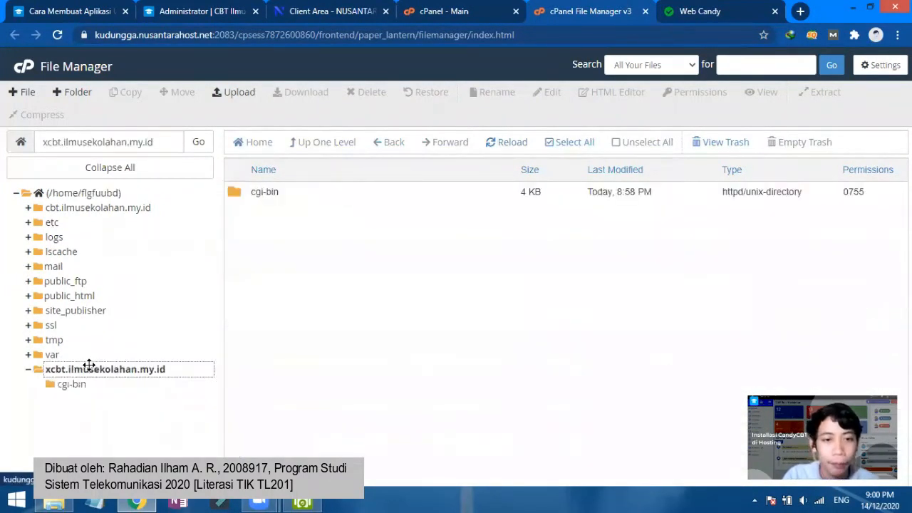
click(241, 91)
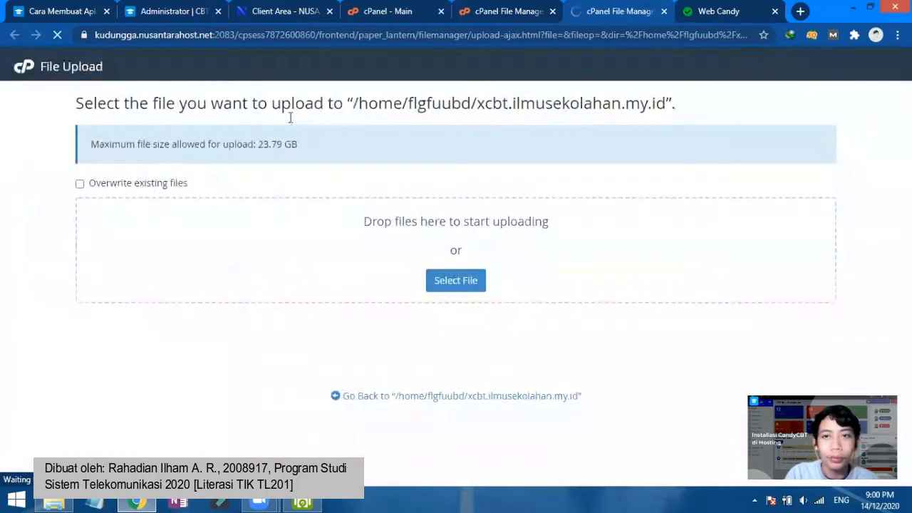
Try to upload xcbt.zip by dropping it from File Explorer onto the upload page
click(54, 503)
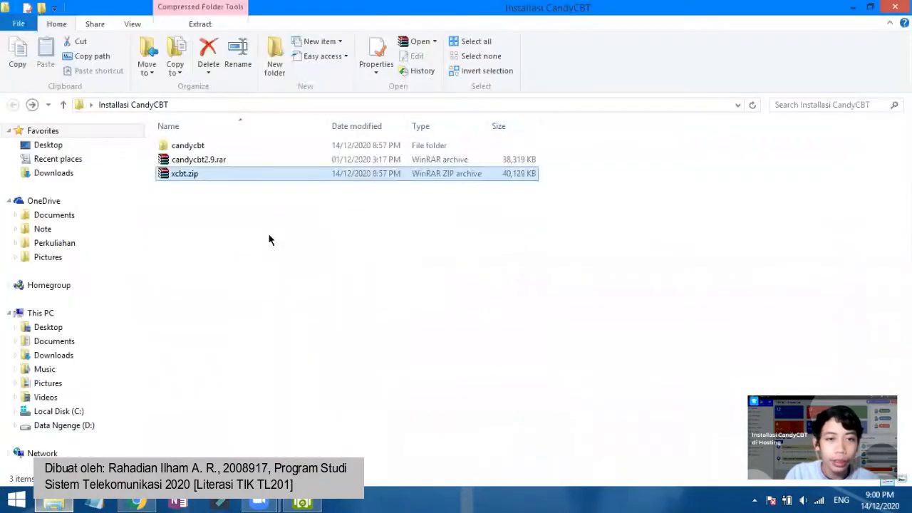
double_click(399, 13)
drag(280, 315, 602, 255)
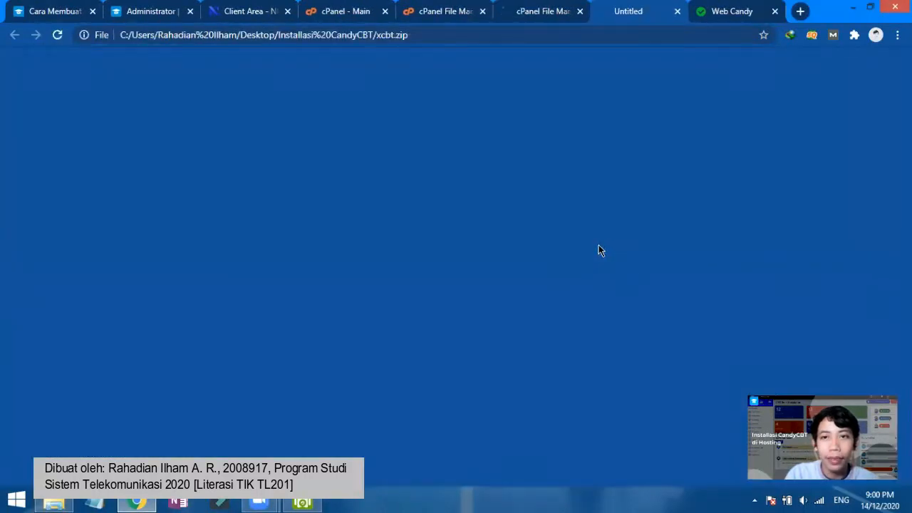
key(ctrl+w)
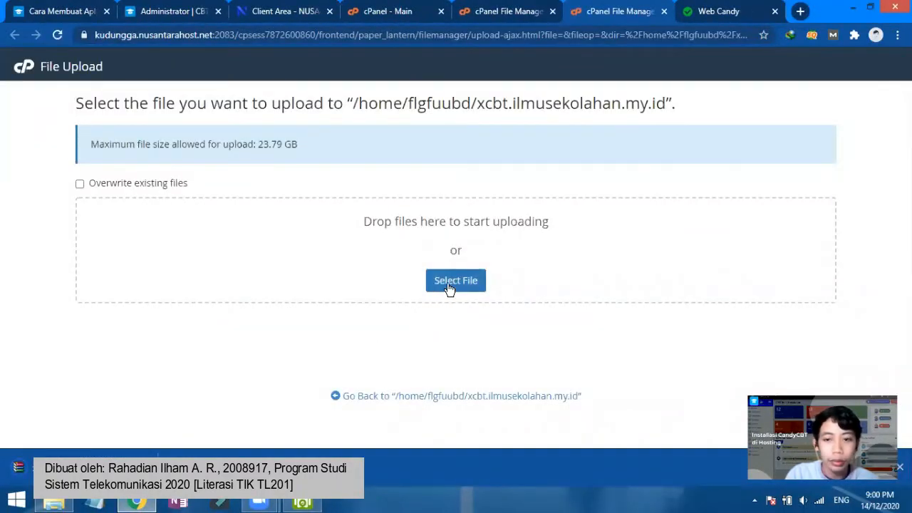
click(523, 7)
click(614, 10)
Upload xcbt.zip from the Installasi CandyCBT folder on the Desktop to the xcbt.ilmusekolahan.my.id directory
click(452, 285)
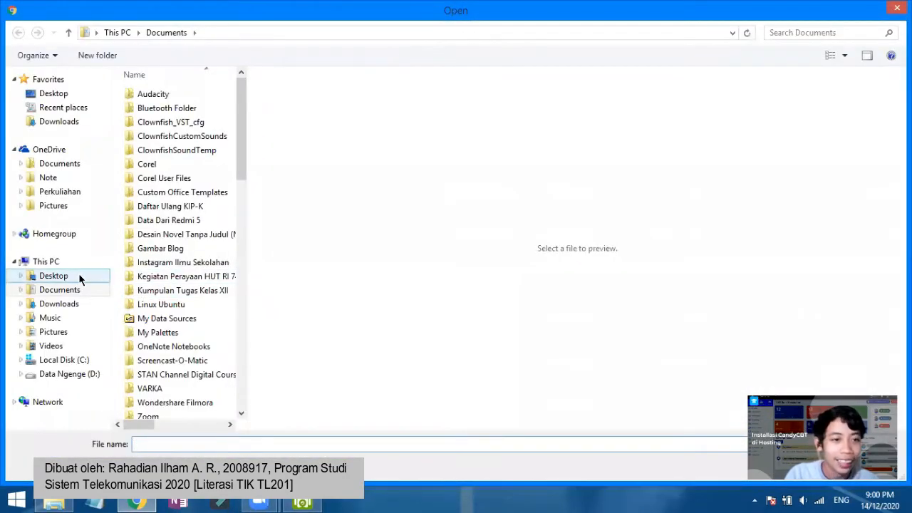
click(78, 274)
double_click(173, 95)
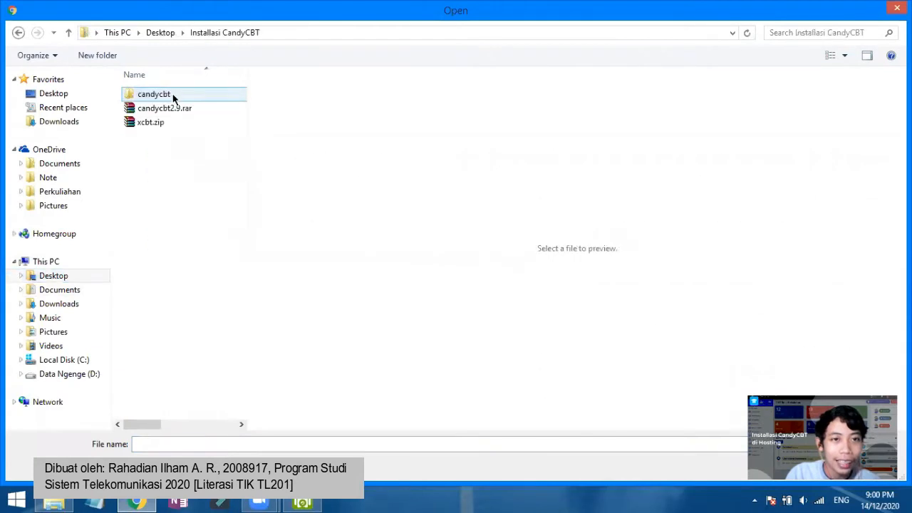
click(166, 122)
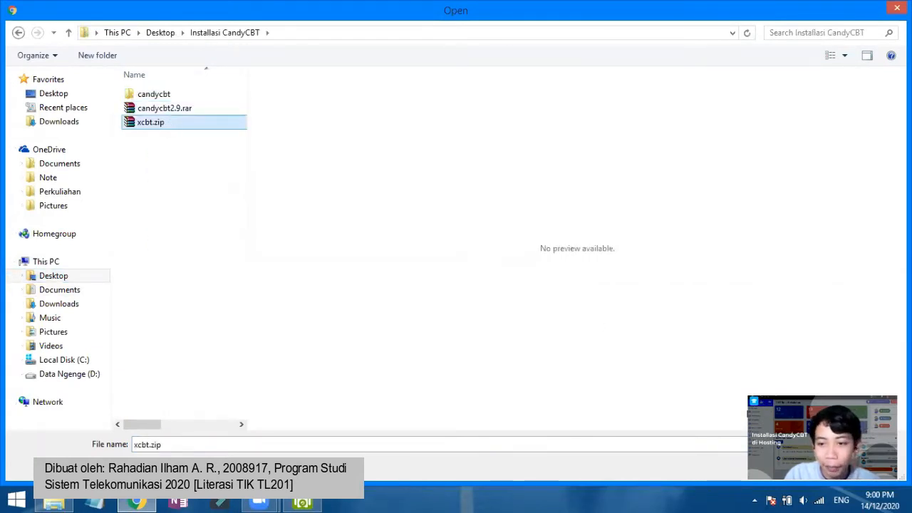
double_click(650, 13)
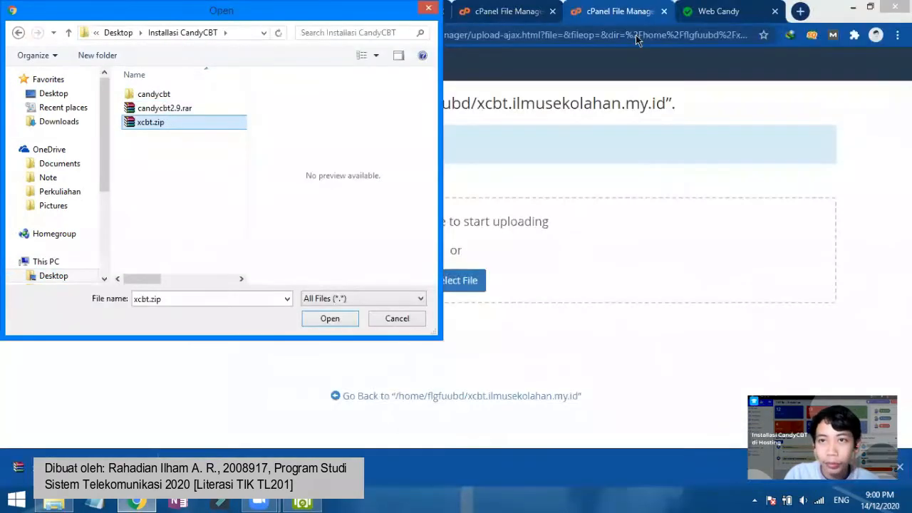
click(328, 318)
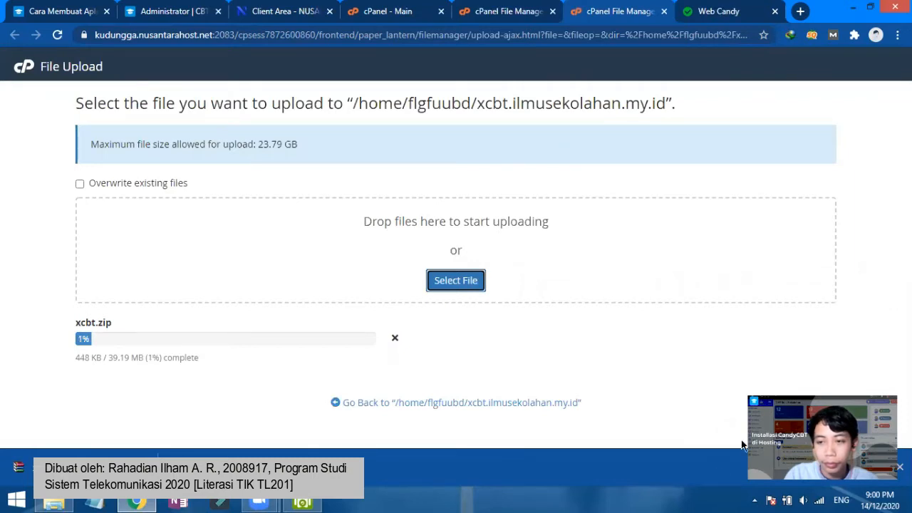
click(899, 467)
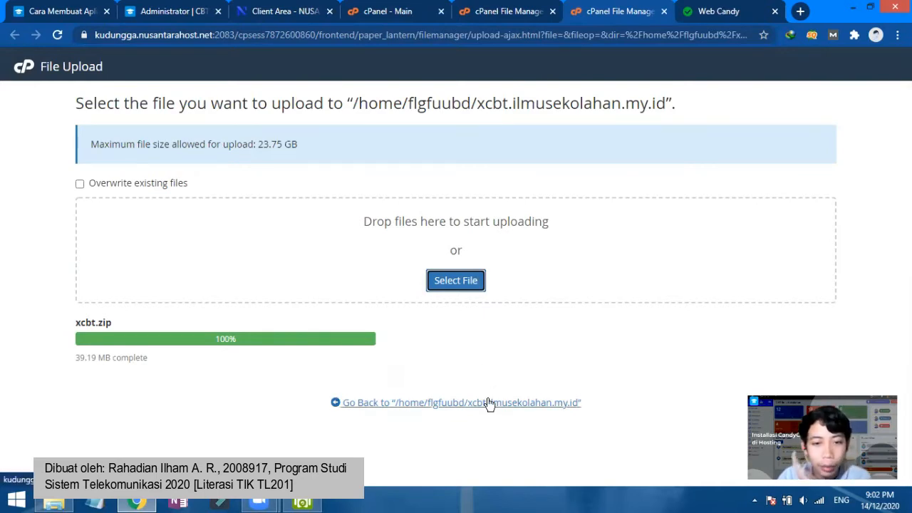
Return to the xcbt.ilmusekolahan.my.id folder and extract xcbt.zip into /xcbt.ilmusekolahan.my.id
click(488, 403)
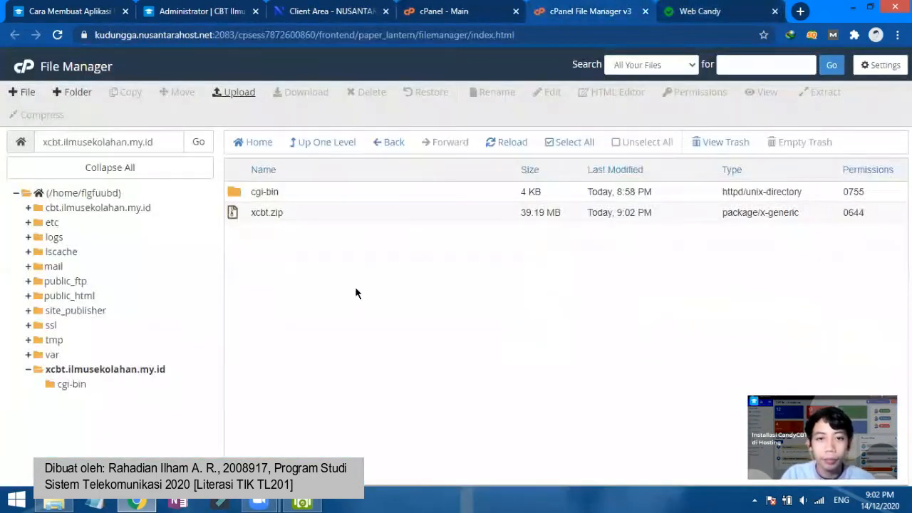
click(349, 214)
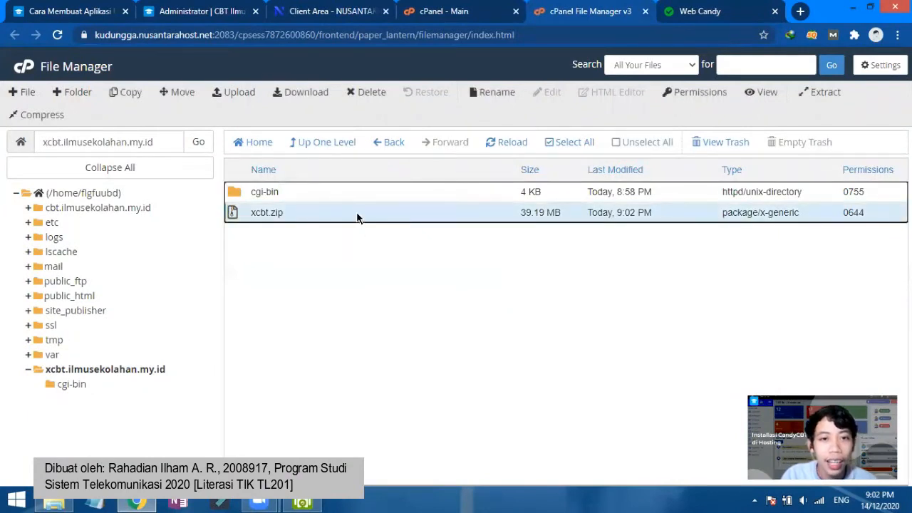
right_click(350, 215)
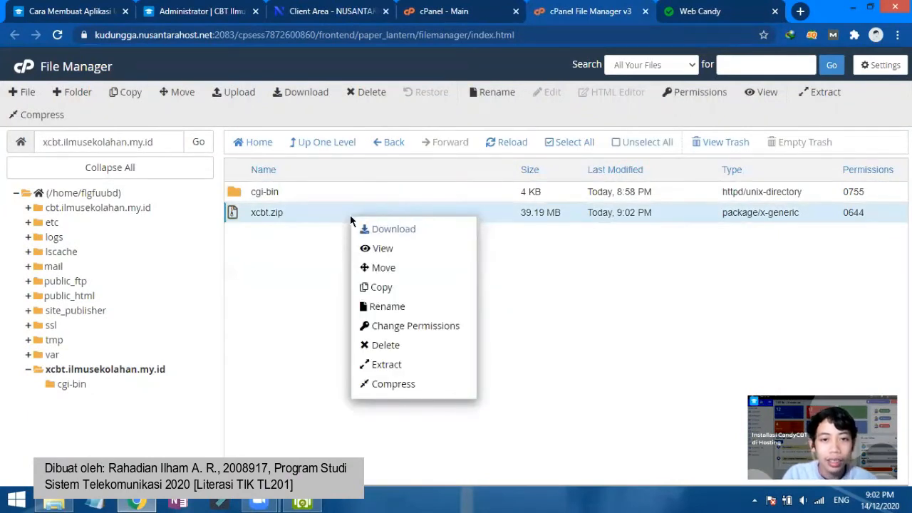
click(398, 366)
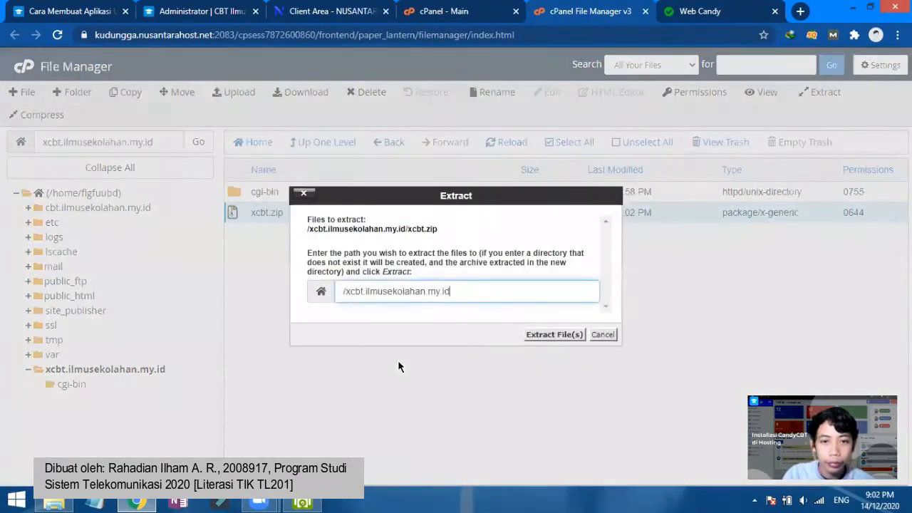
click(549, 334)
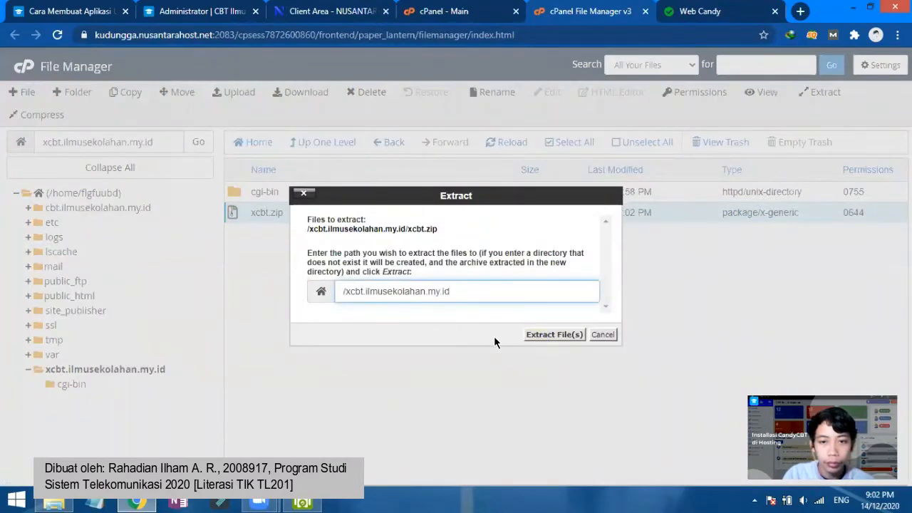
click(531, 334)
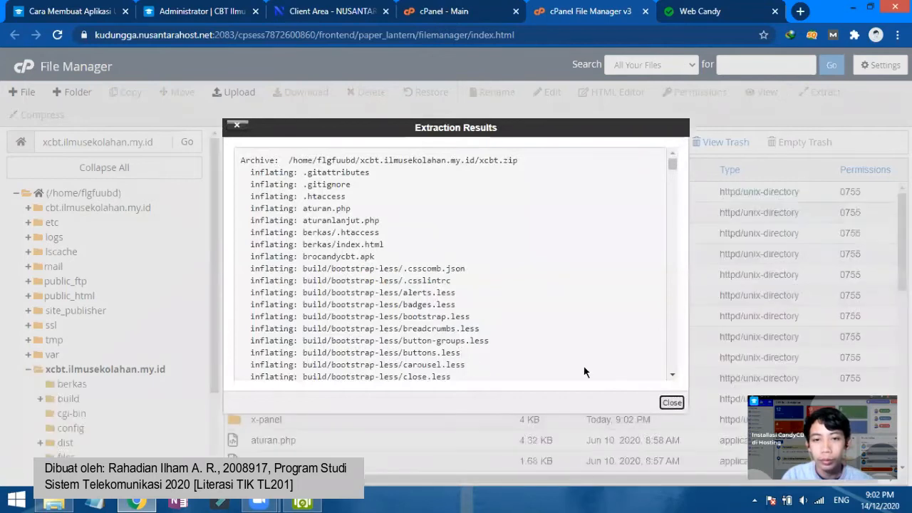
click(671, 402)
Permanently delete the xcbt.zip archive from the xcbt.ilmusekolahan.my.id folder, skipping the trash
scroll(329, 335, down, 10)
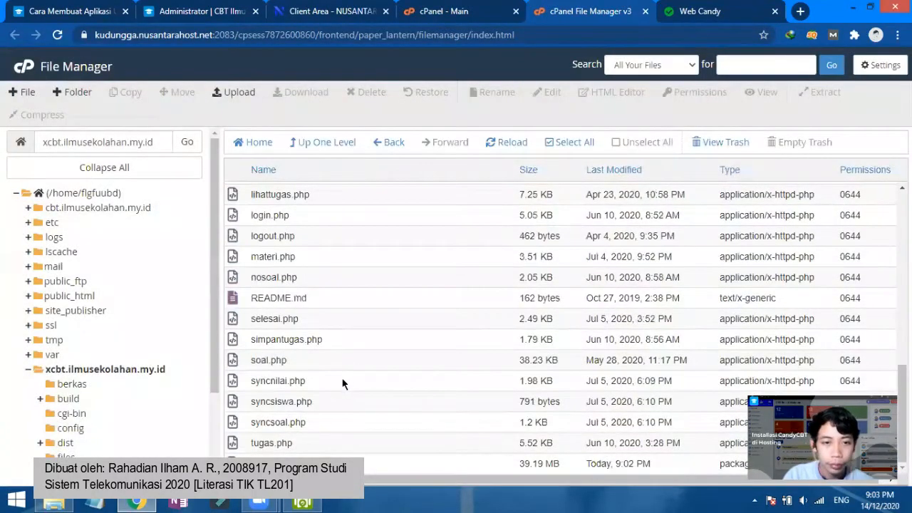
scroll(451, 270, up, 10)
scroll(451, 266, down, 3)
scroll(369, 323, down, 5)
scroll(483, 311, up, 10)
scroll(482, 311, down, 10)
scroll(331, 345, up, 2)
scroll(440, 292, down, 2)
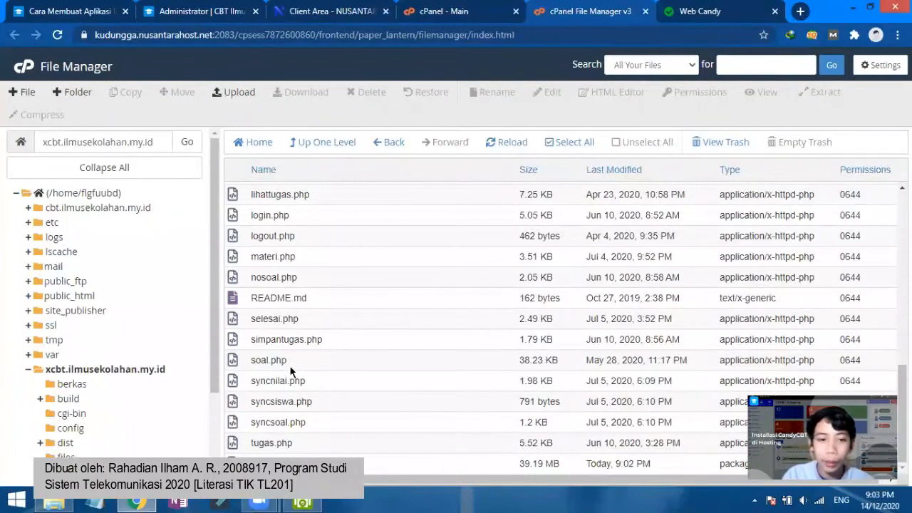
click(318, 457)
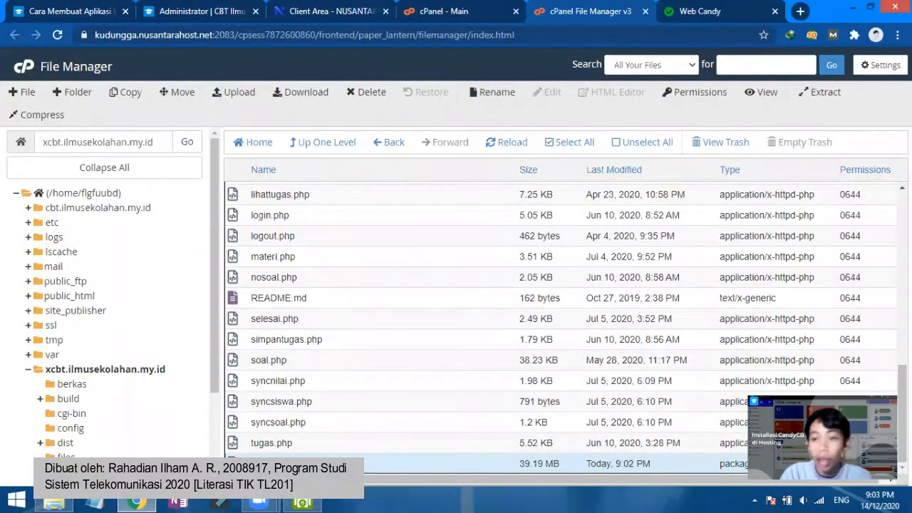
key(Delete)
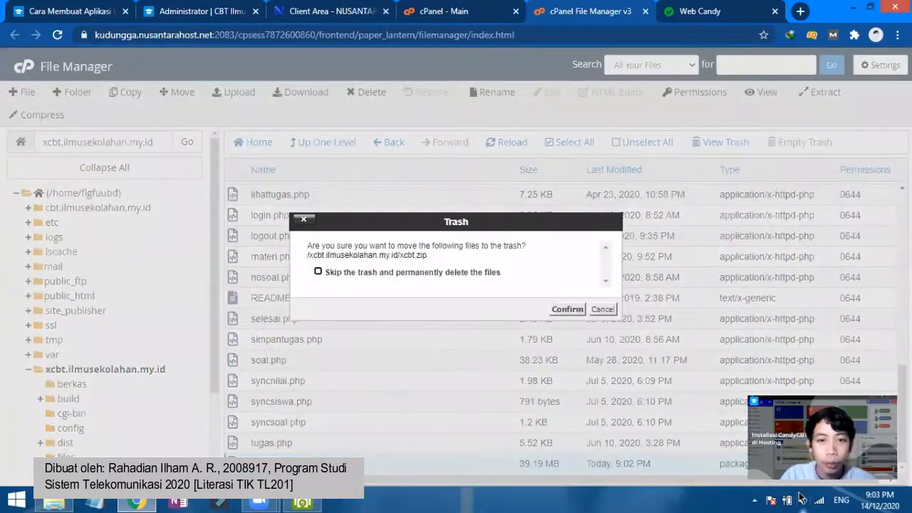
click(318, 271)
click(567, 308)
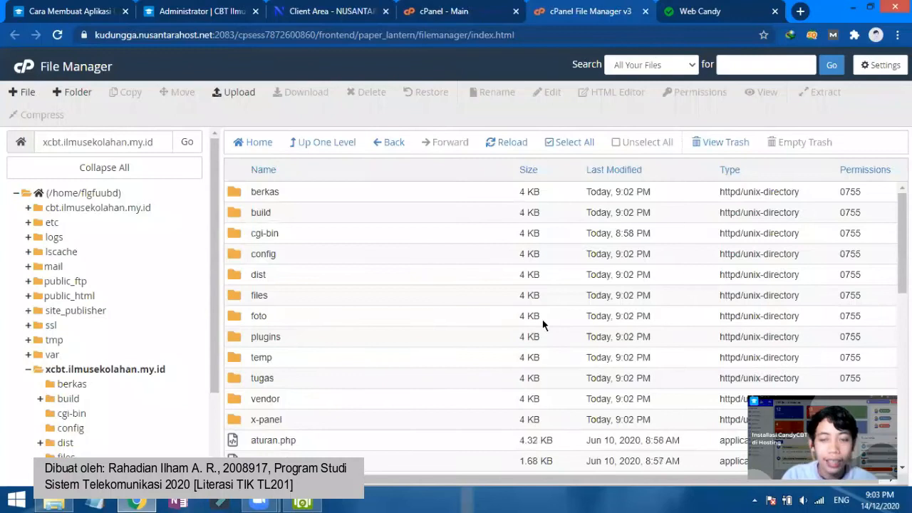
scroll(470, 415, down, 7)
scroll(468, 413, up, 7)
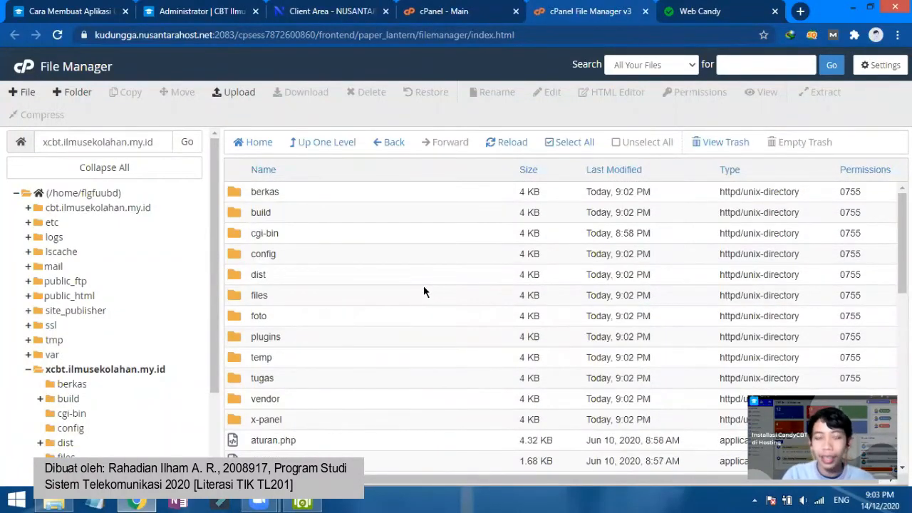
Return to the cPanel home page and open MySQL Databases at the section for creating a new database
click(453, 8)
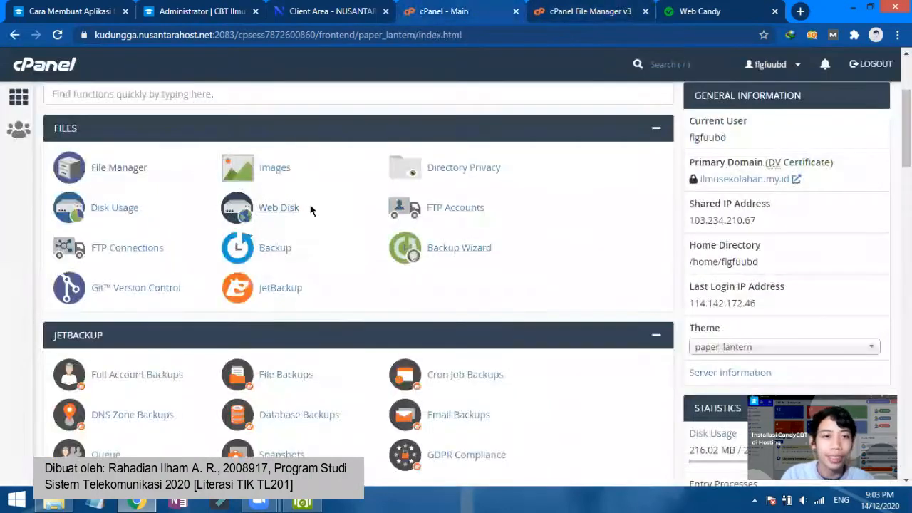
scroll(278, 294, up, 3)
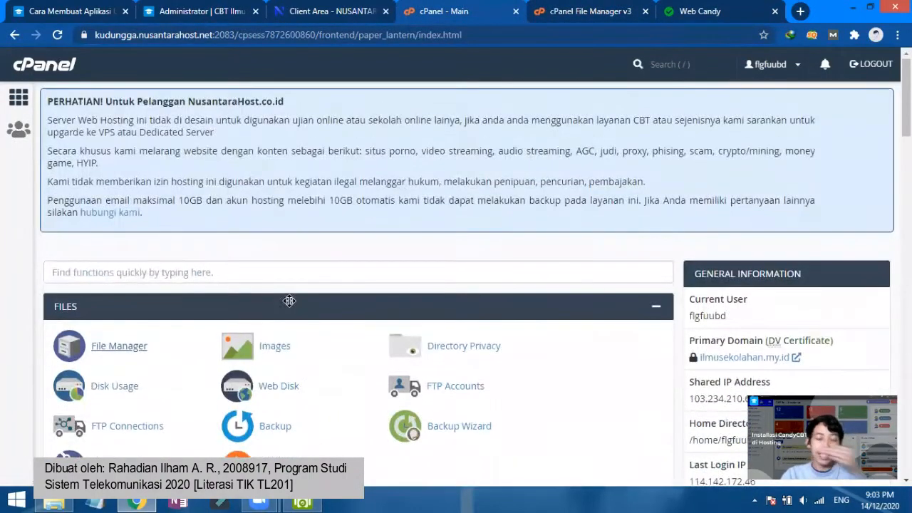
scroll(356, 285, down, 2)
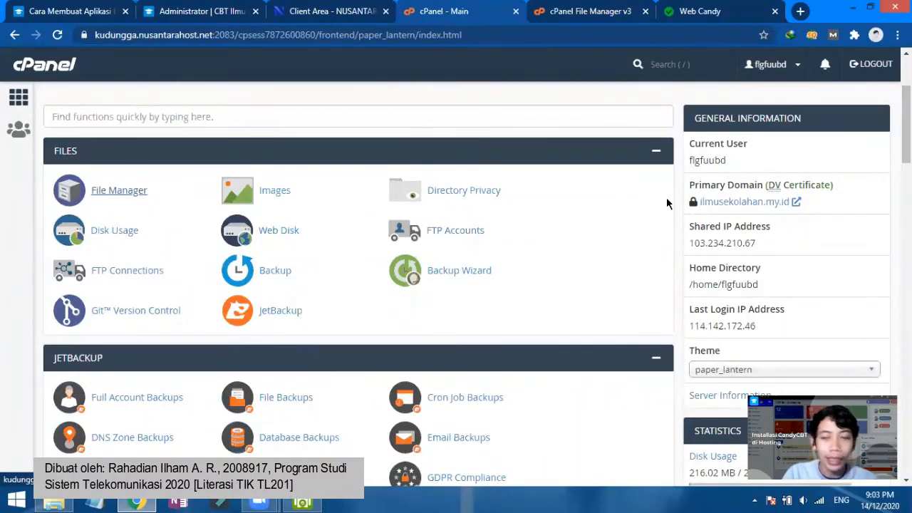
drag(906, 130, 905, 197)
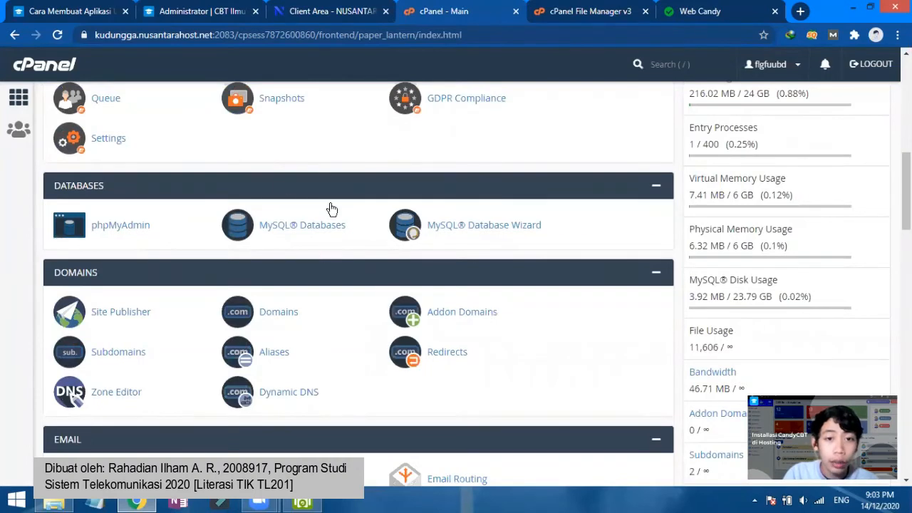
click(291, 233)
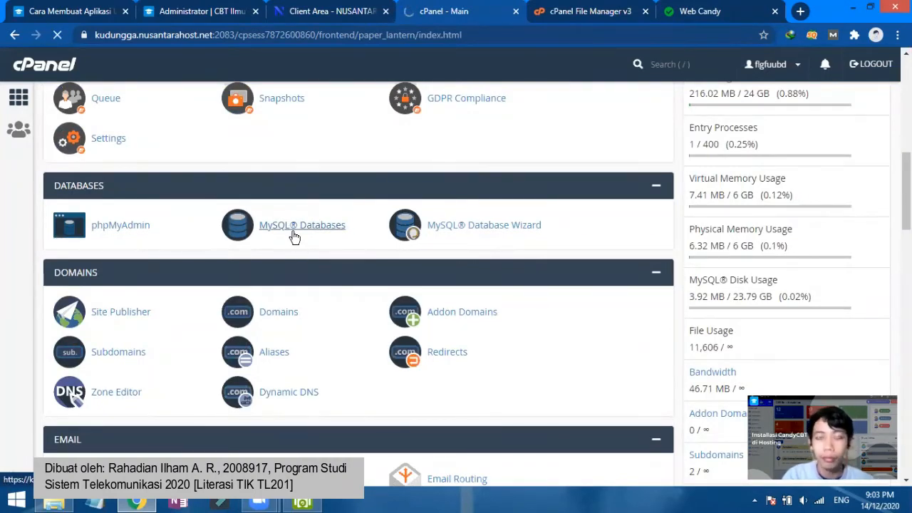
scroll(430, 249, down, 5)
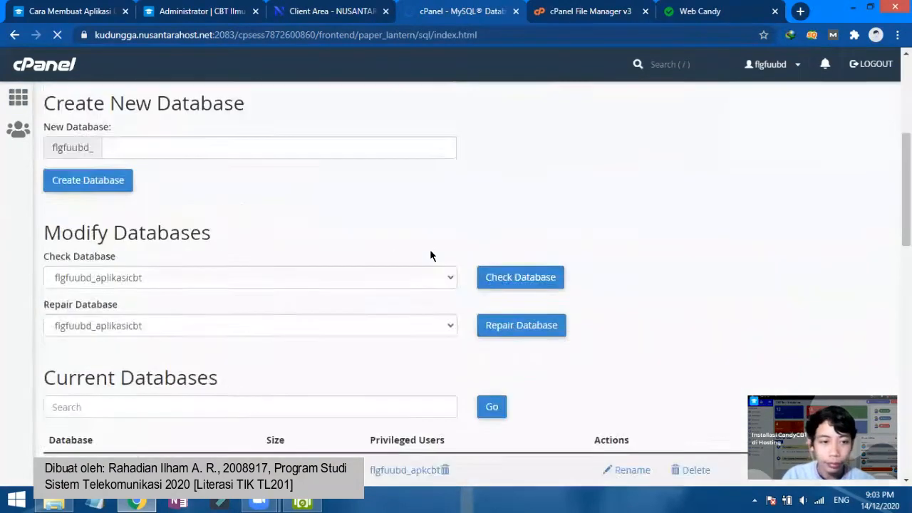
scroll(299, 205, down, 3)
scroll(311, 338, up, 8)
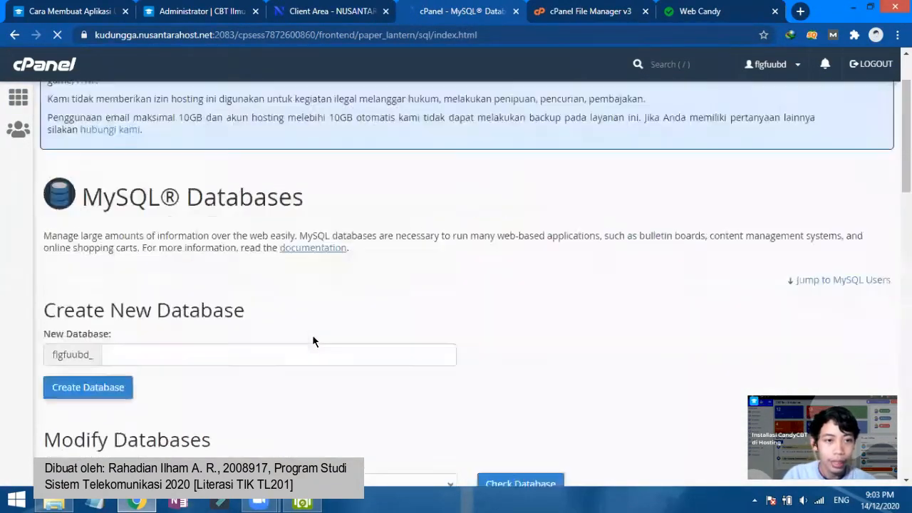
scroll(499, 214, down, 3)
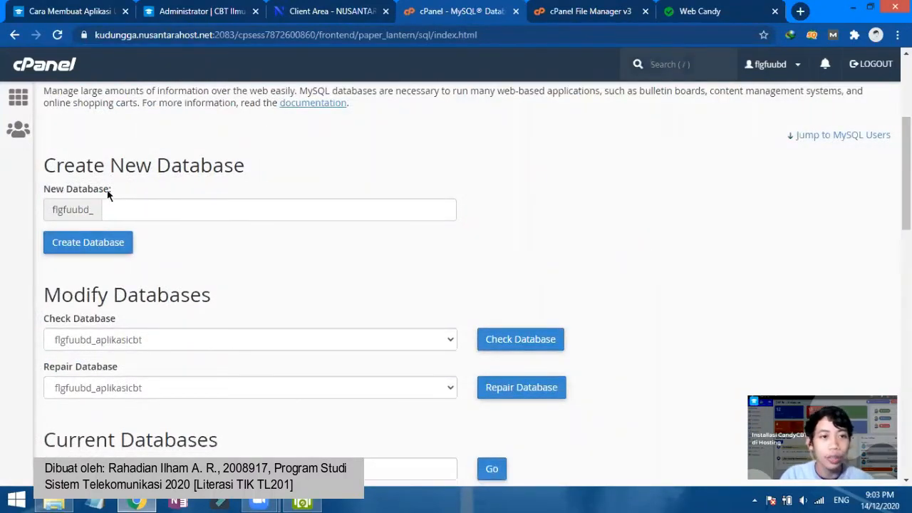
Enter xcbt as the name of the new database
click(131, 202)
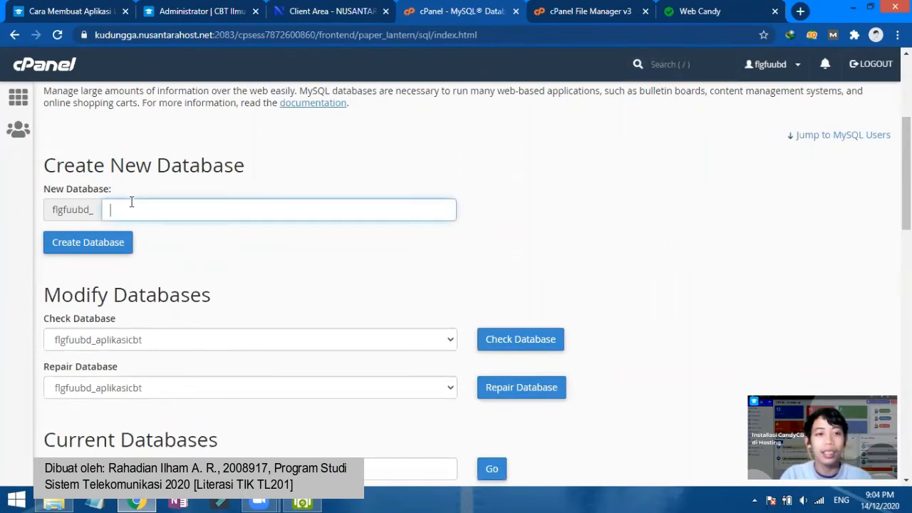
text(c)
key(BackSpace)
text(x)
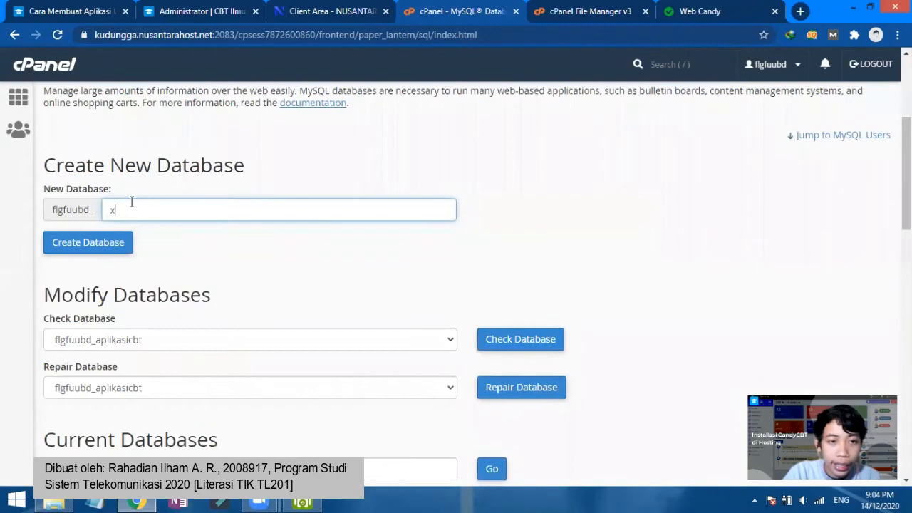
text(cbt)
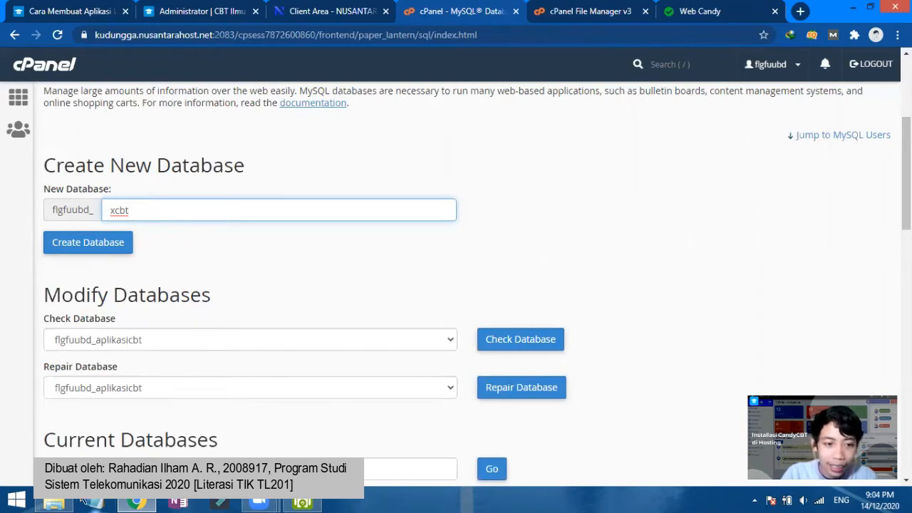
Switch to Notepad, note "Nama datbase : flgfuubd_xcbt" and keep the window clear of the new database form
click(97, 502)
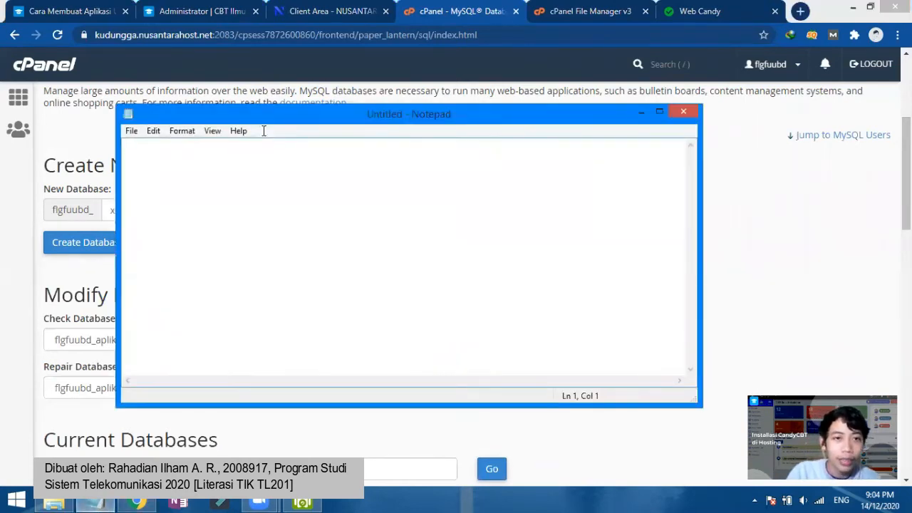
text(Nama dat)
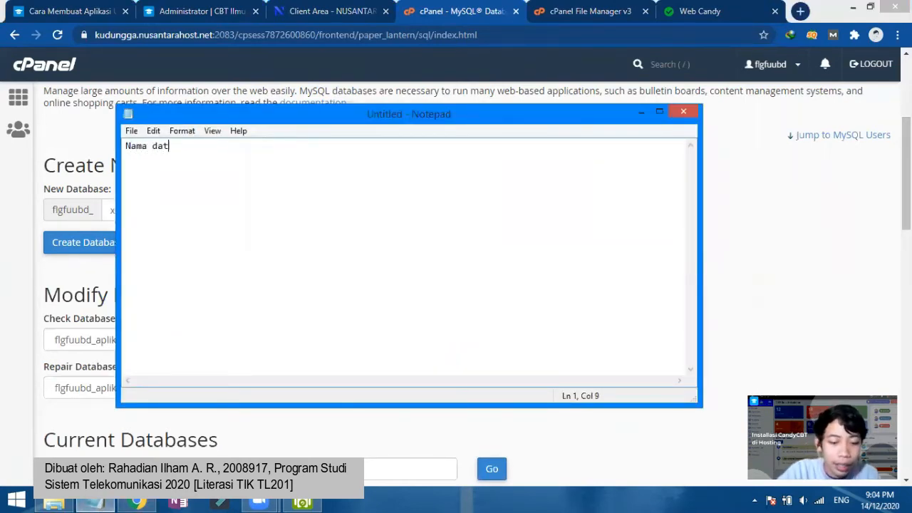
text(base :)
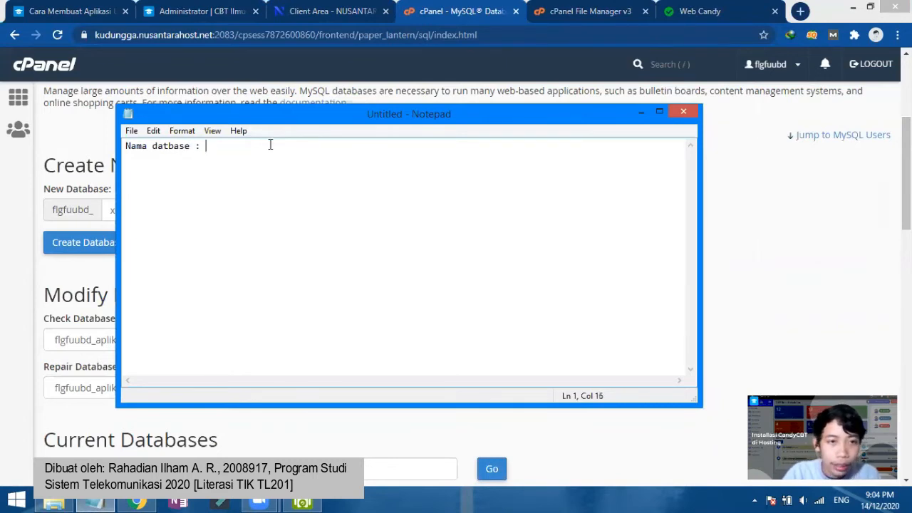
drag(229, 121, 478, 135)
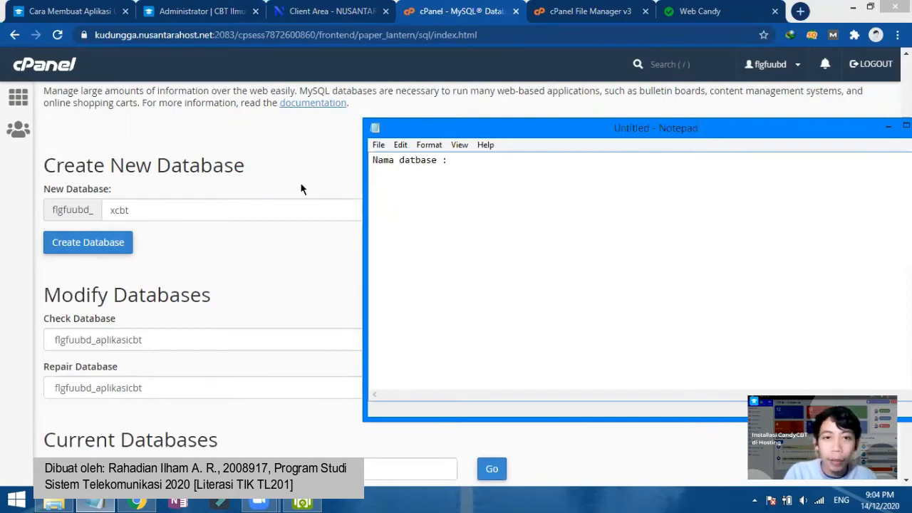
text(f)
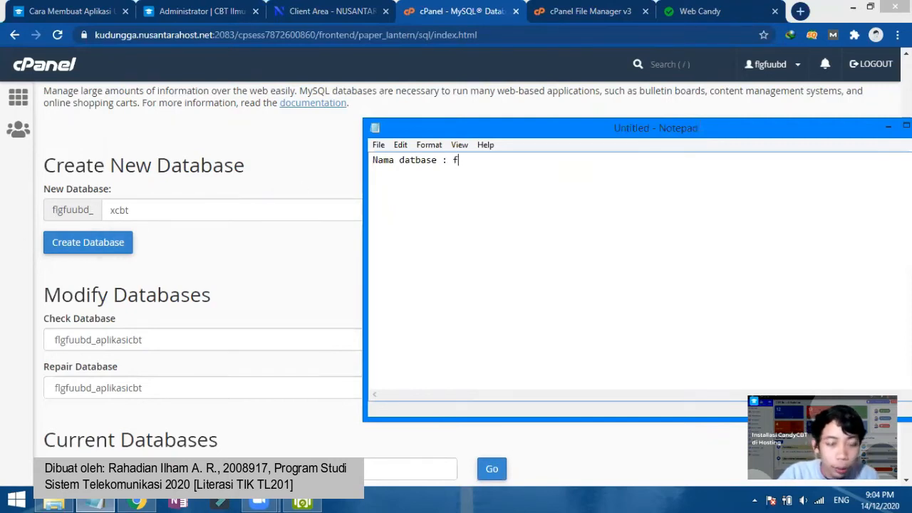
text(lgf)
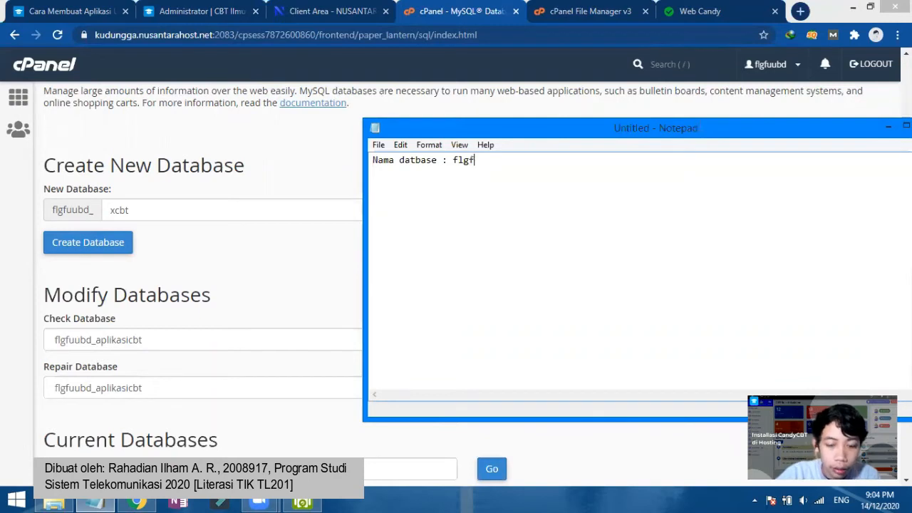
text(uubd)
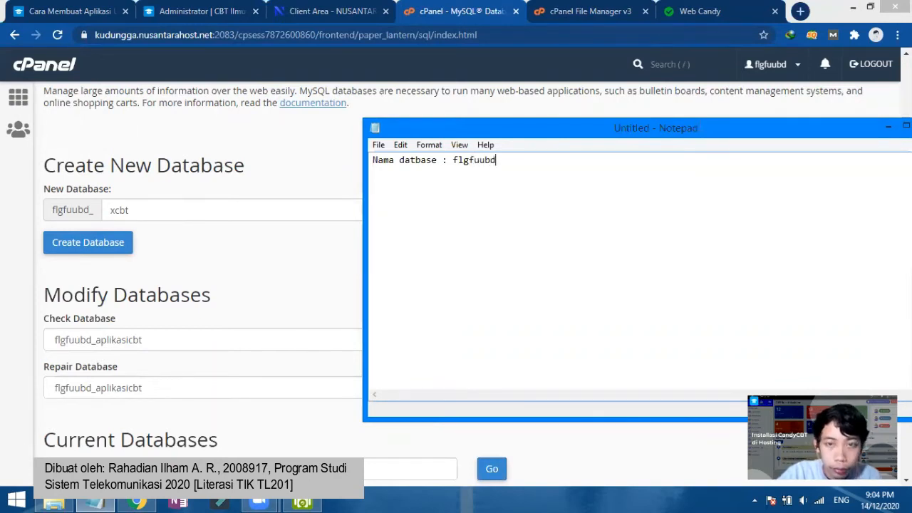
text(_xcbt)
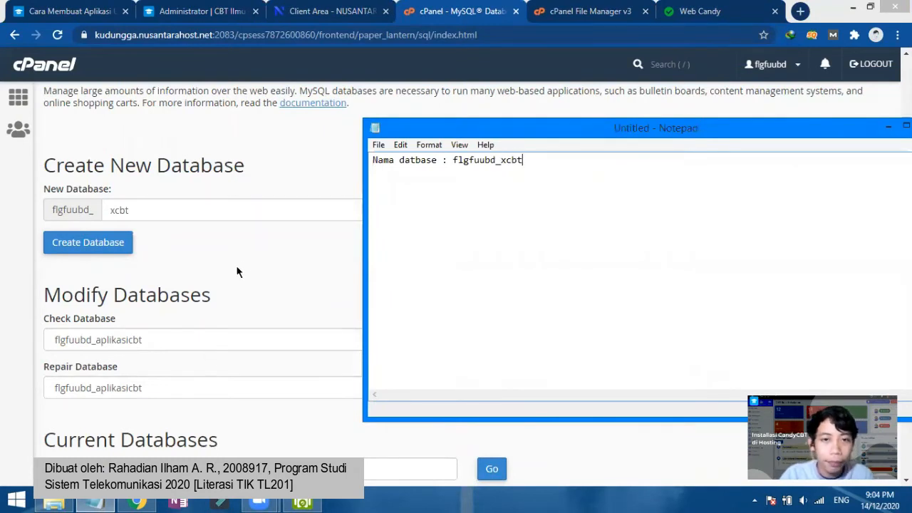
Back in cPanel, create the xcbt database and return to the MySQL Databases page
click(245, 263)
click(92, 242)
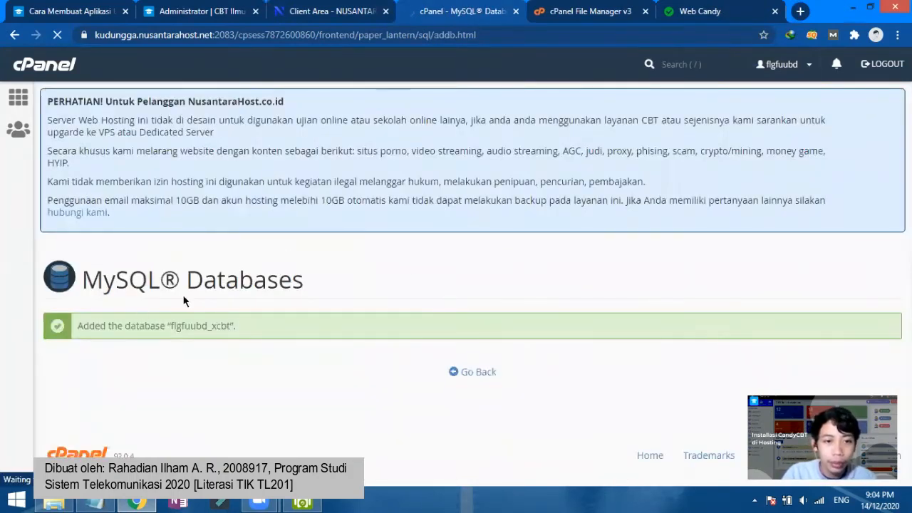
click(475, 372)
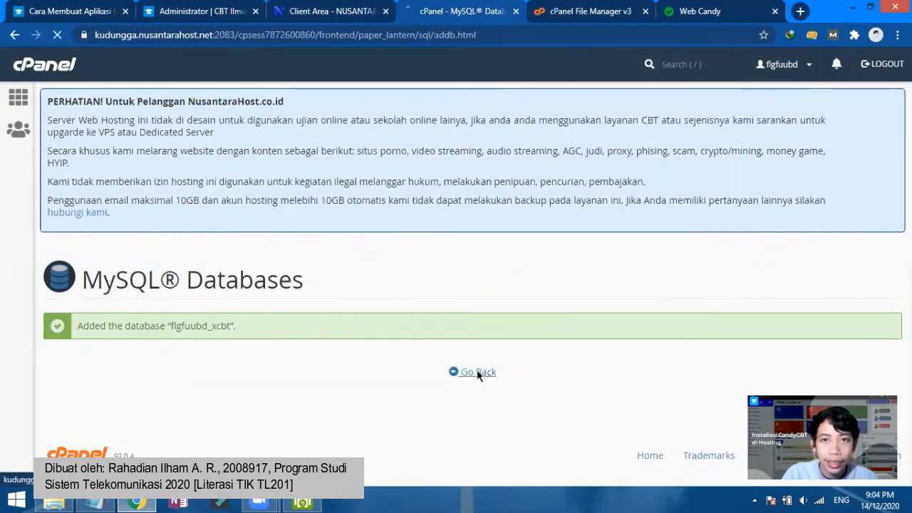
Enter adminxcbt as the username of a new MySQL user
scroll(401, 271, down, 5)
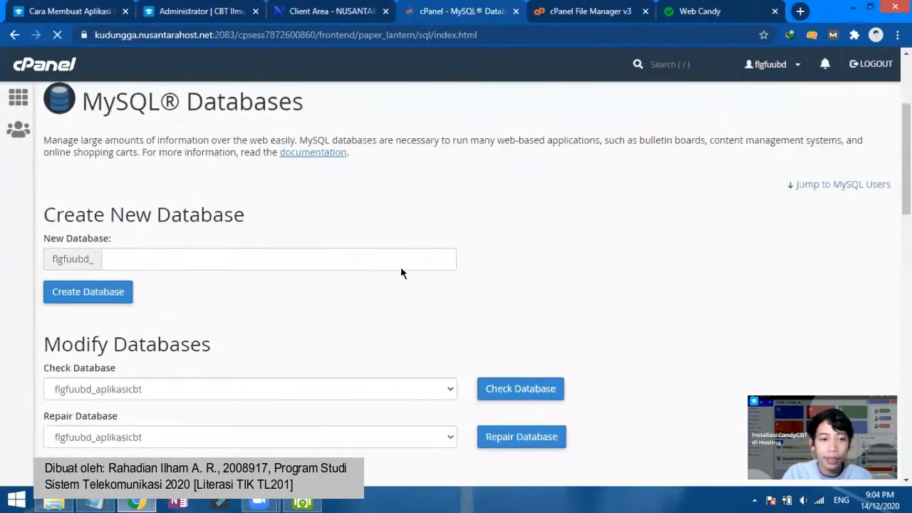
scroll(312, 178, down, 3)
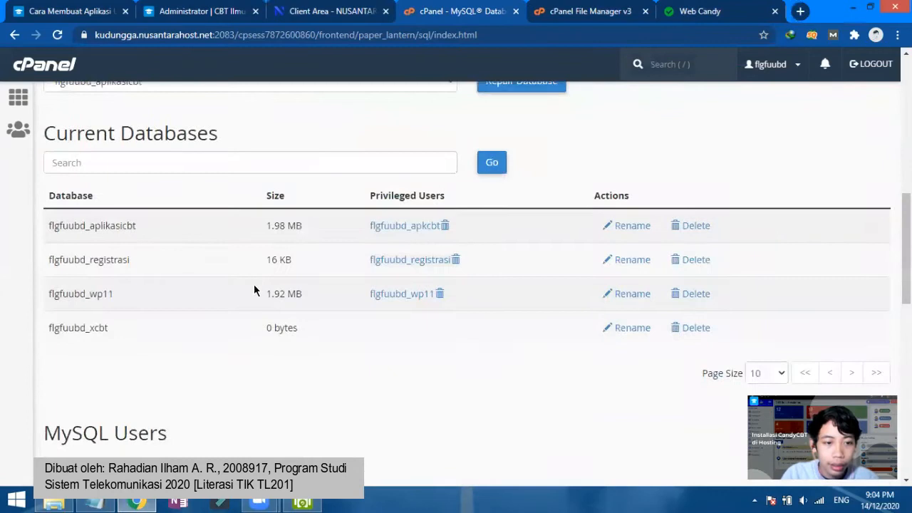
scroll(249, 299, down, 3)
scroll(244, 303, down, 2)
scroll(245, 302, up, 5)
scroll(244, 300, down, 3)
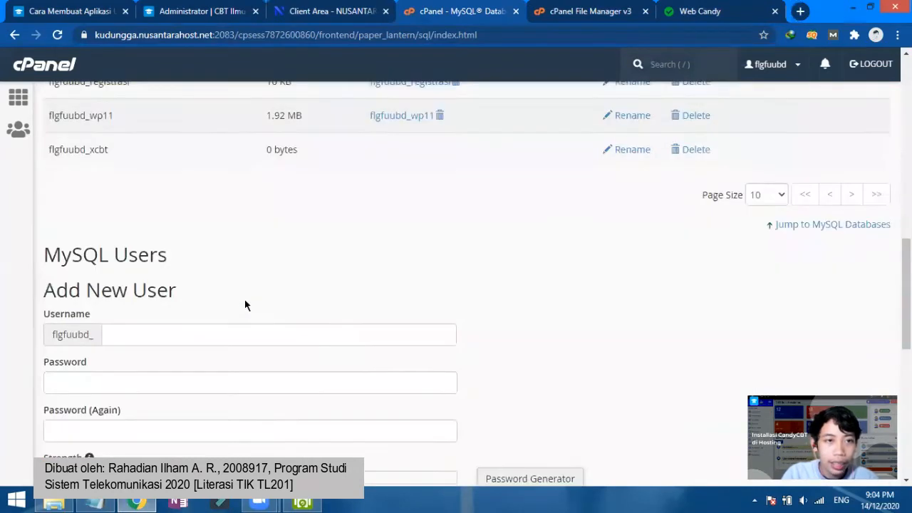
scroll(246, 303, up, 5)
scroll(249, 298, up, 3)
scroll(427, 292, down, 6)
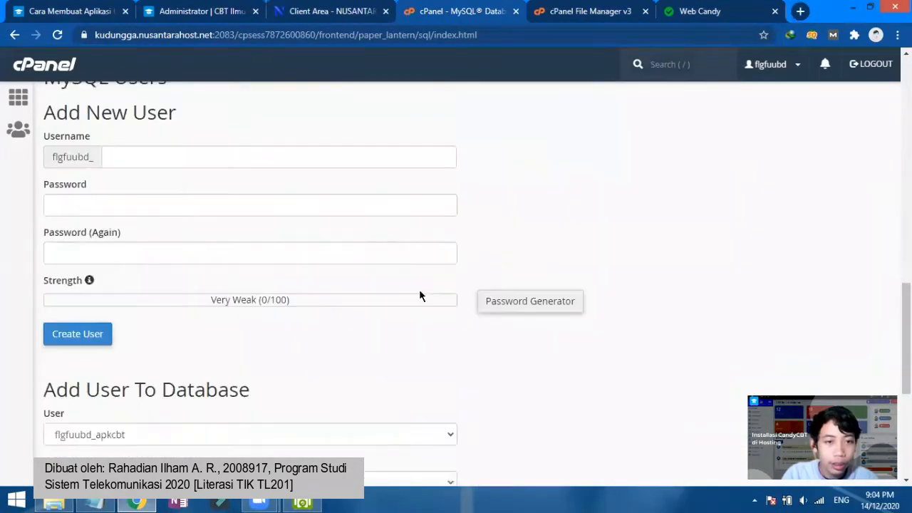
scroll(247, 283, up, 2)
scroll(565, 225, down, 1)
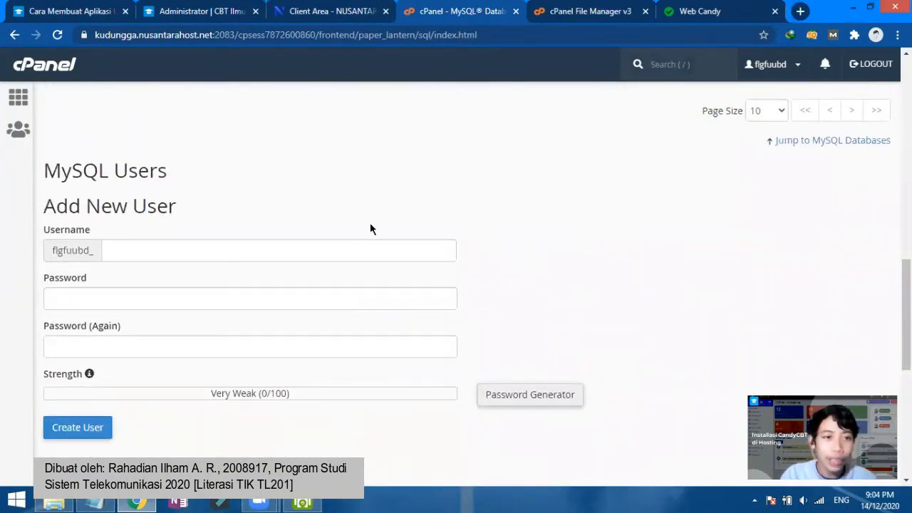
click(280, 253)
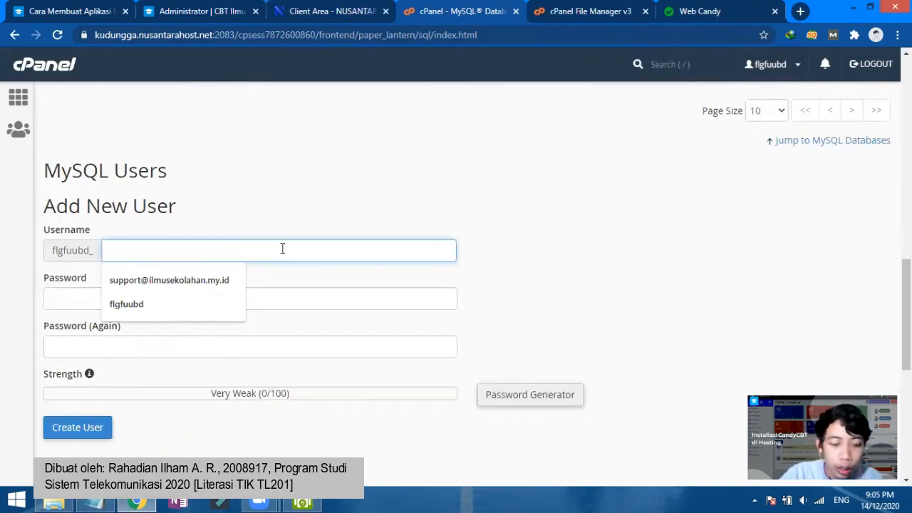
text(adminxcbt)
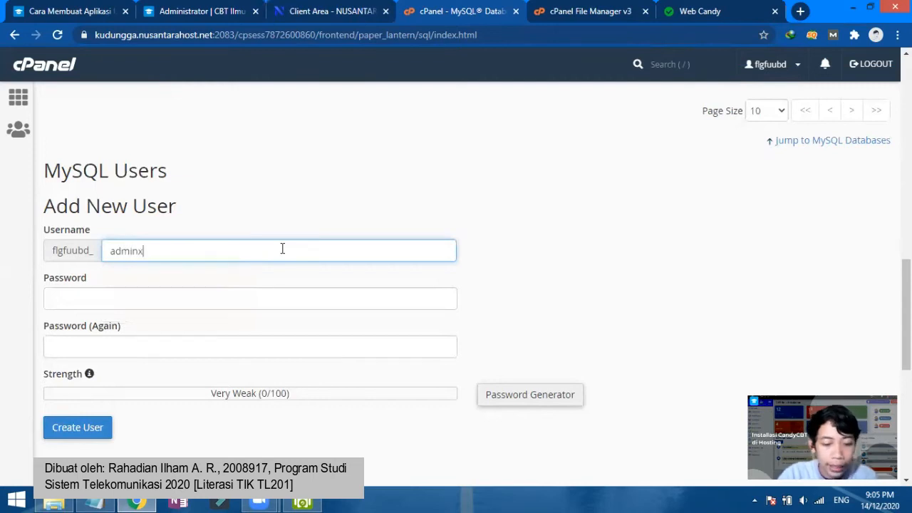
Enter a sufficiently strong password for the new MySQL user and fill in the password confirmation
click(240, 292)
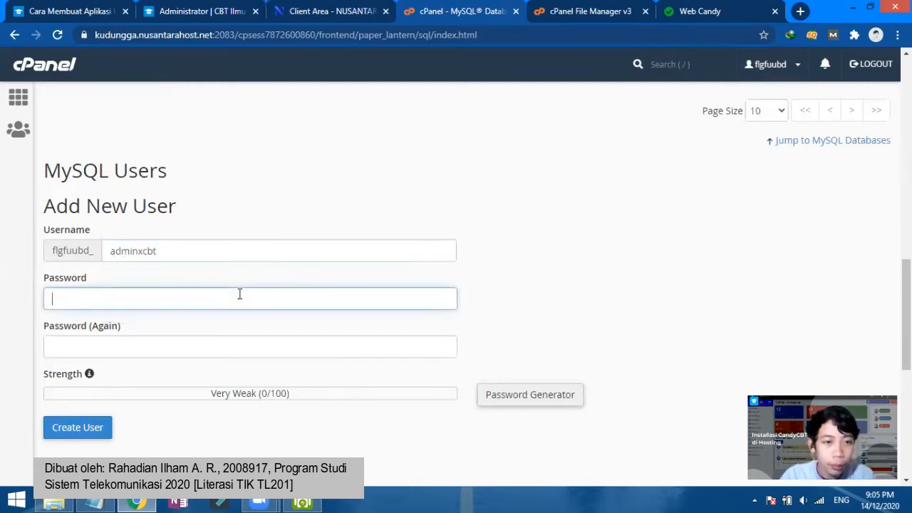
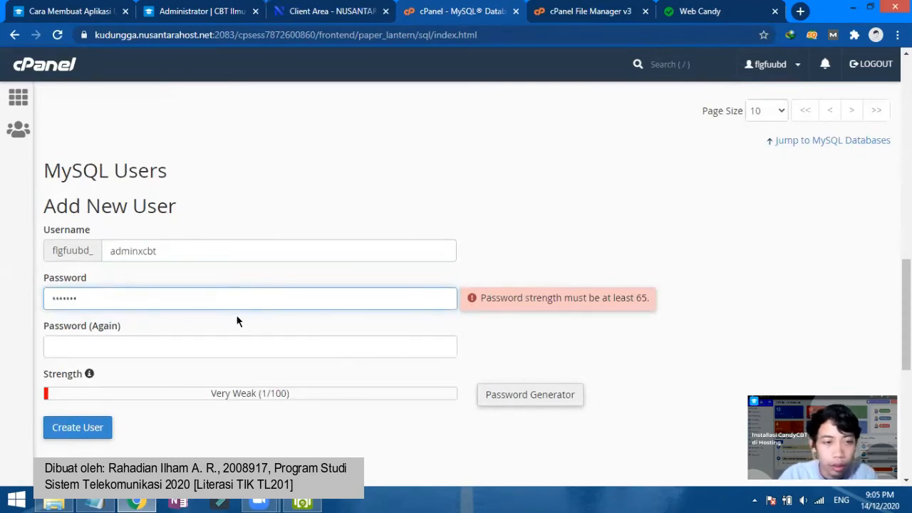
key(ctrl+a)
key(BackSpace)
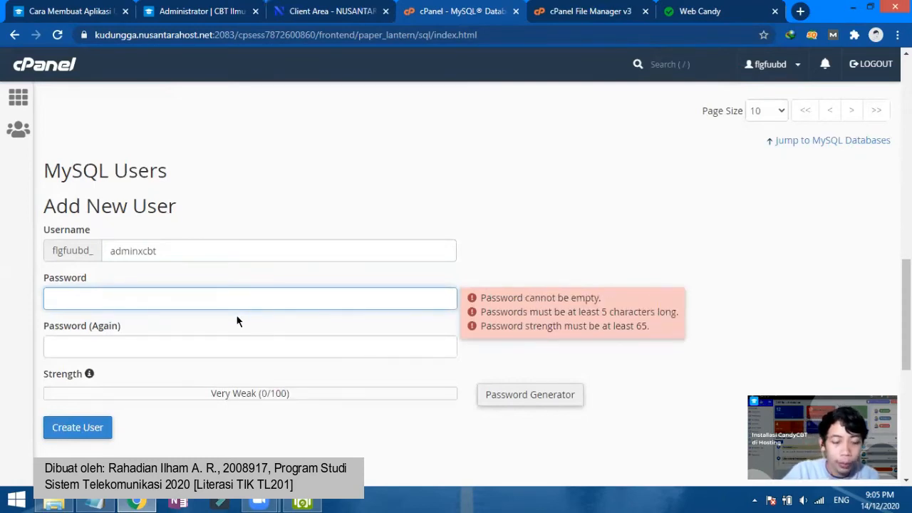
click(216, 346)
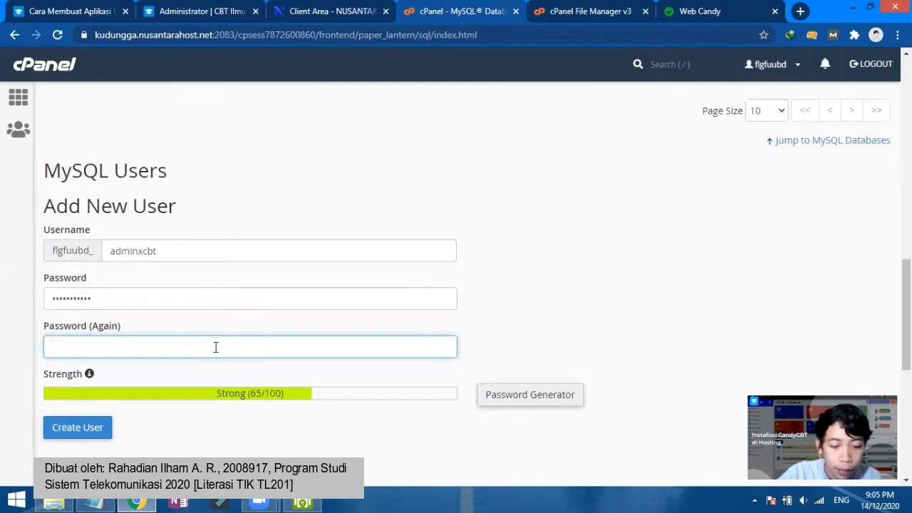
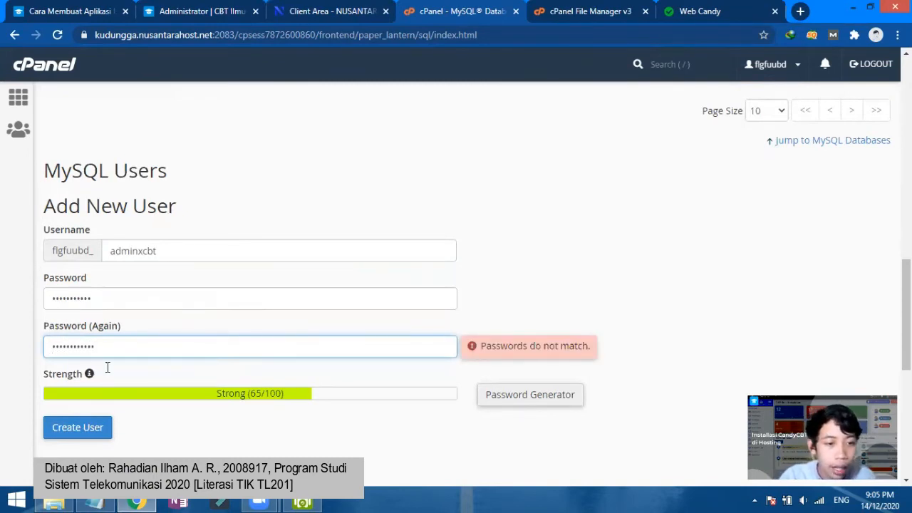
Switch to Notepad and add the lines "Username : adminxcbt" and "Password :" with the database user's password below the database name
click(94, 502)
key(Return)
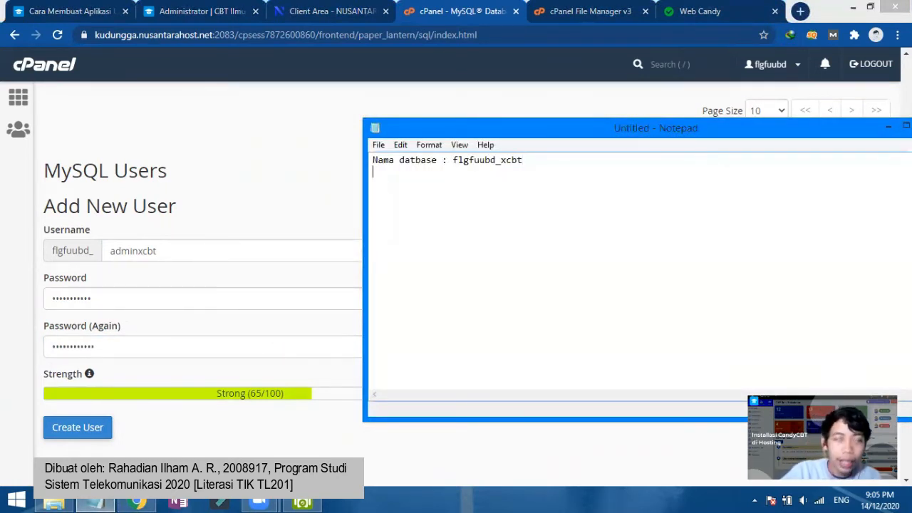
text(Username :)
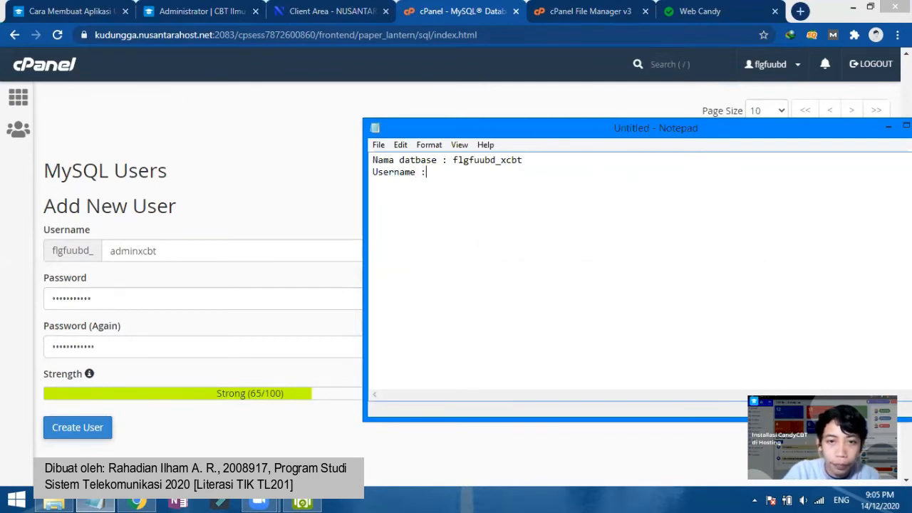
text( adminx)
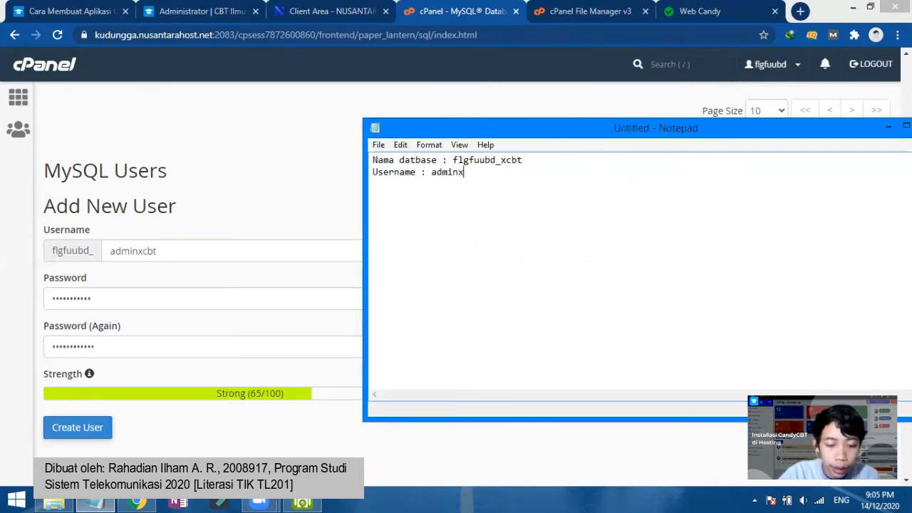
text(cbt P)
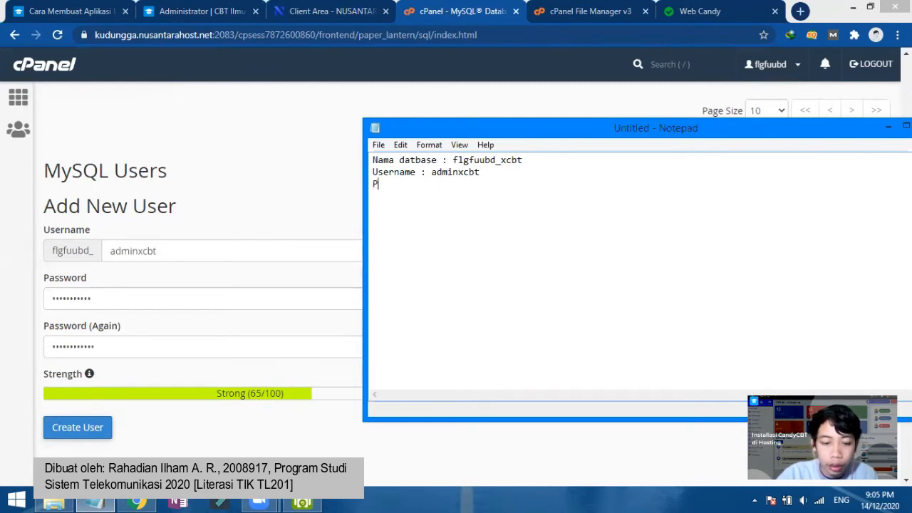
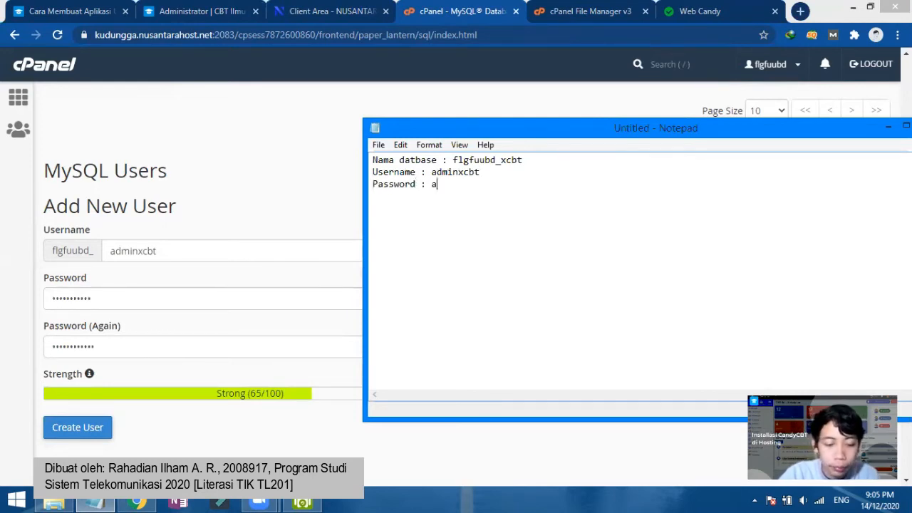
Back in cPanel, correct the password confirmation to match, create the MySQL user adminxcbt and return to the MySQL Databases page
click(278, 166)
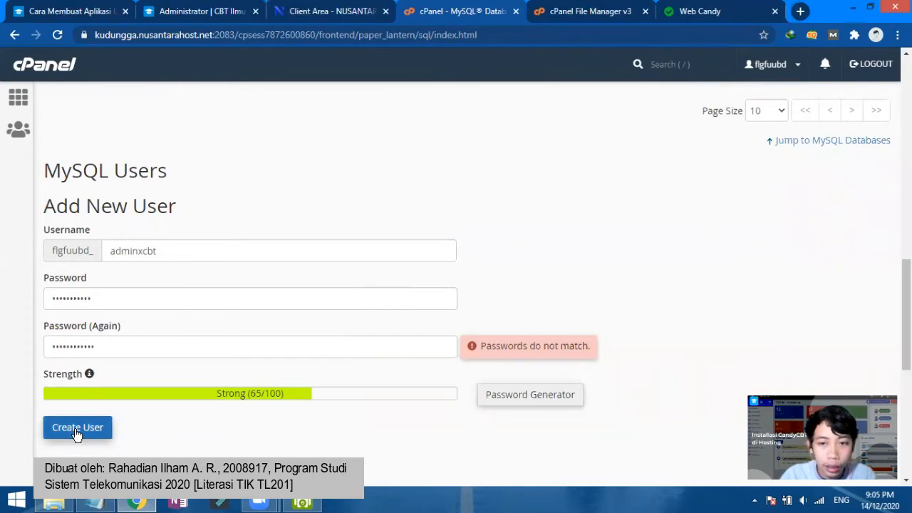
click(166, 344)
key(BackSpace)
key(BackSpace)
key(BackSpace)
key(BackSpace)
key(BackSpace)
key(BackSpace)
key(BackSpace)
key(BackSpace)
key(BackSpace)
key(BackSpace)
key(BackSpace)
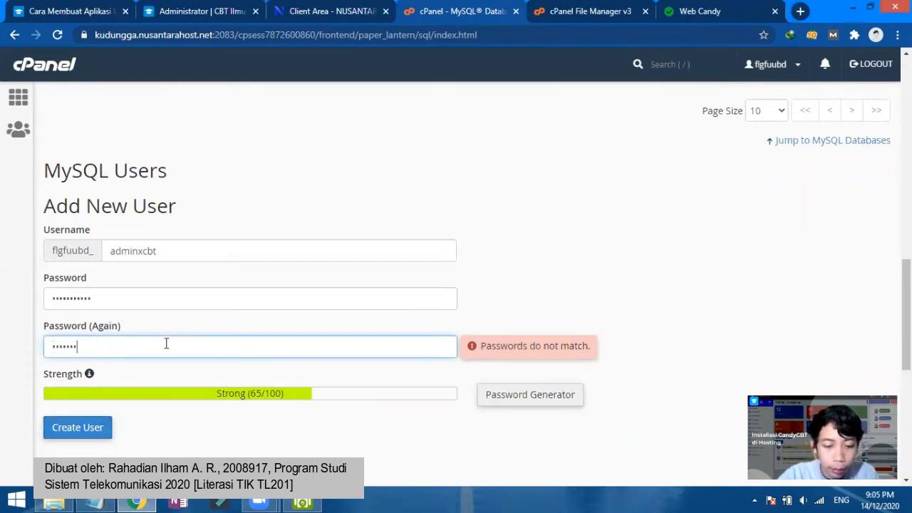
text(1)
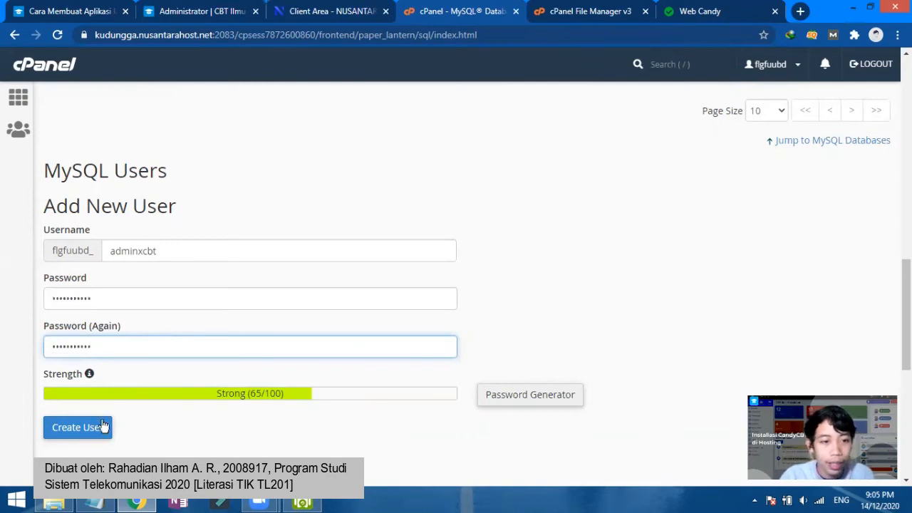
click(102, 421)
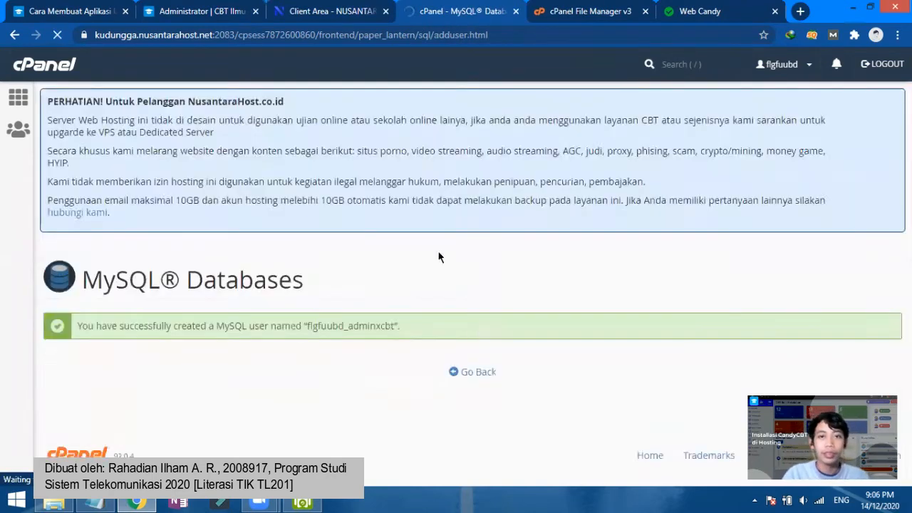
click(483, 372)
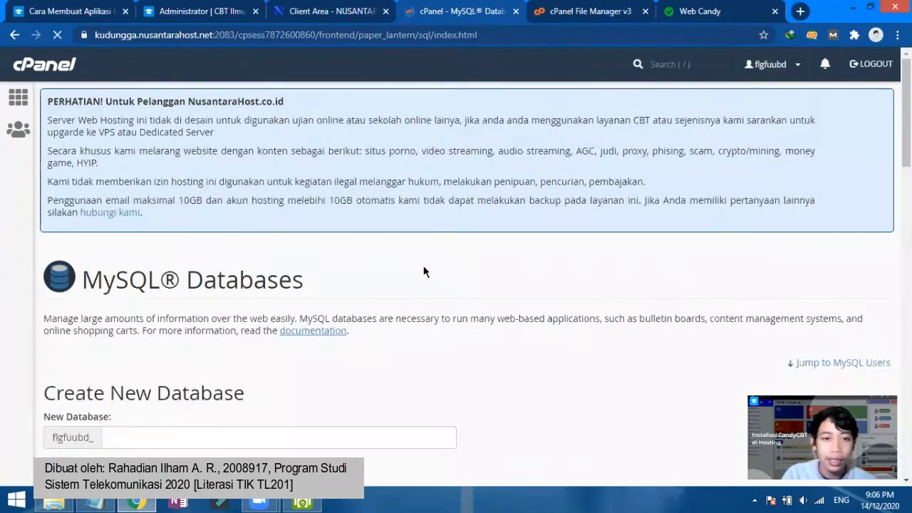
Add the user flgfuubd_adminxcbt to the database flgfuubd_xcbt
scroll(410, 313, down, 10)
scroll(378, 330, down, 4)
scroll(327, 304, up, 3)
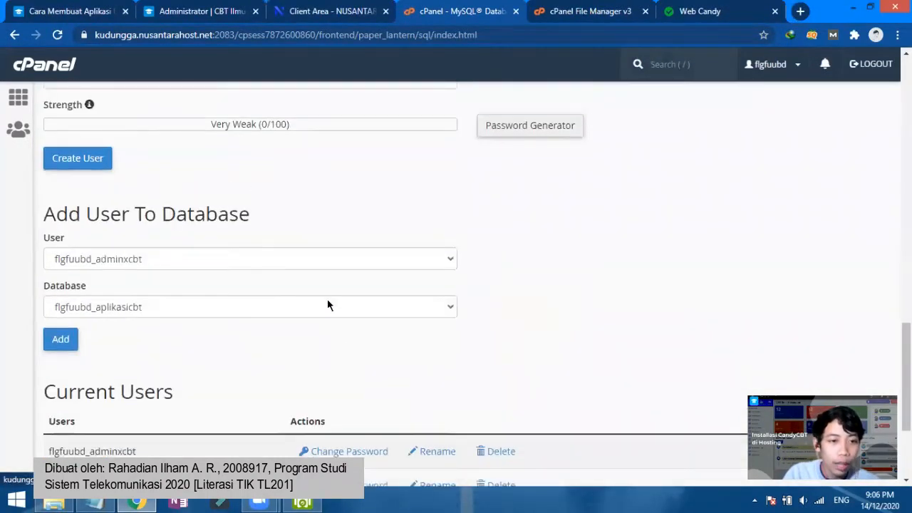
scroll(188, 260, down, 3)
scroll(187, 261, up, 3)
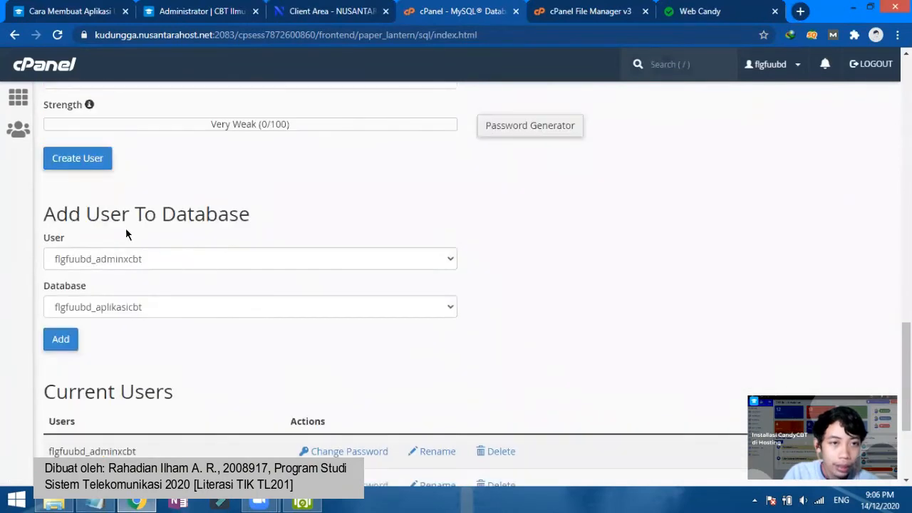
click(161, 260)
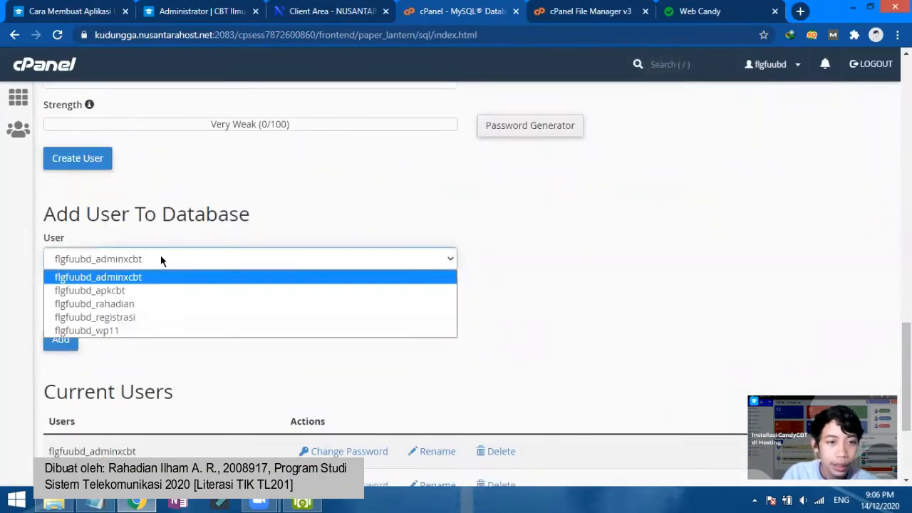
click(126, 279)
click(143, 306)
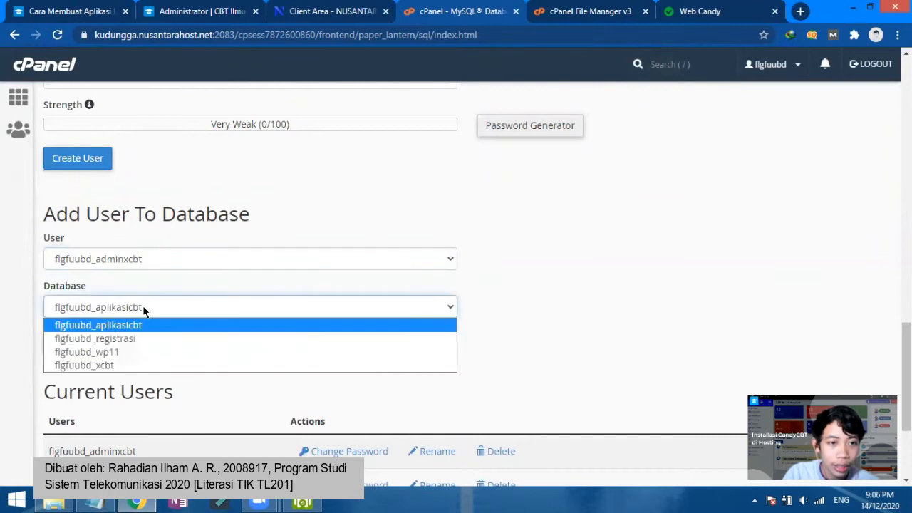
click(117, 365)
click(60, 340)
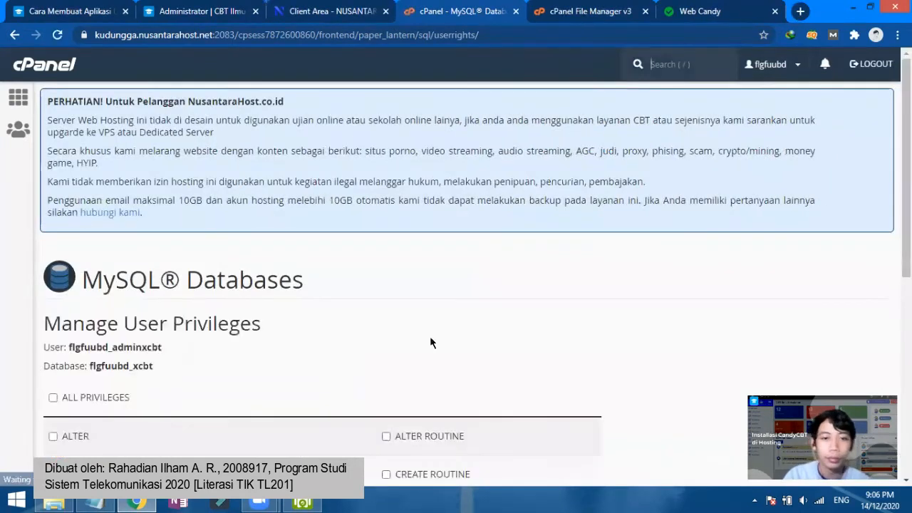
Select ALL PRIVILEGES for flgfuubd_adminxcbt on the flgfuubd_xcbt database
scroll(429, 343, down, 5)
scroll(376, 350, up, 5)
scroll(346, 342, down, 5)
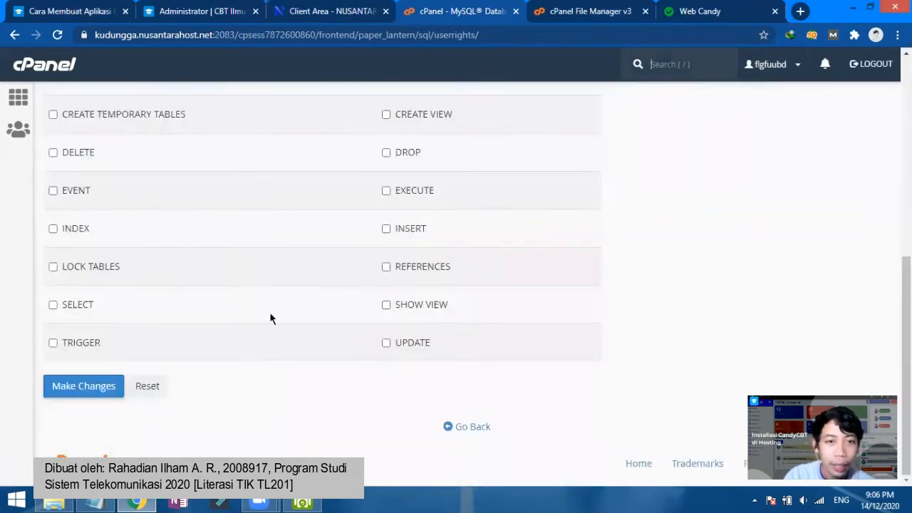
scroll(388, 253, up, 3)
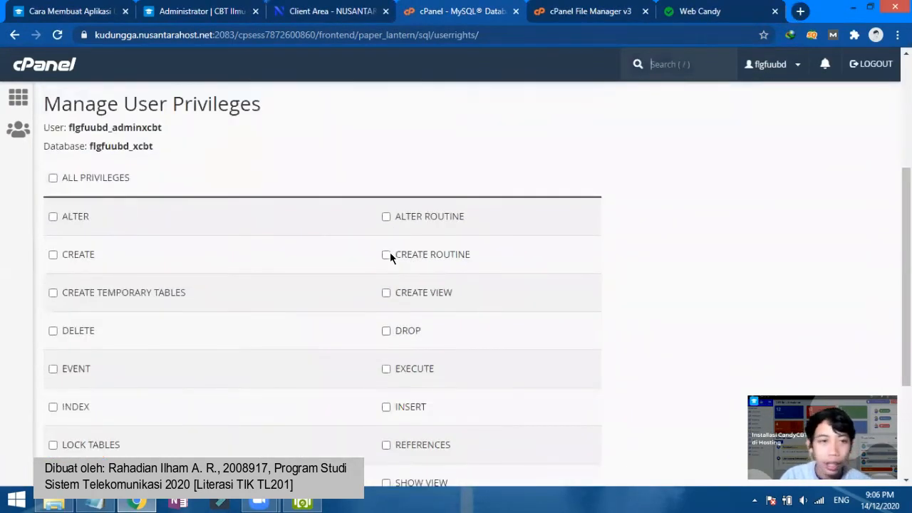
click(52, 178)
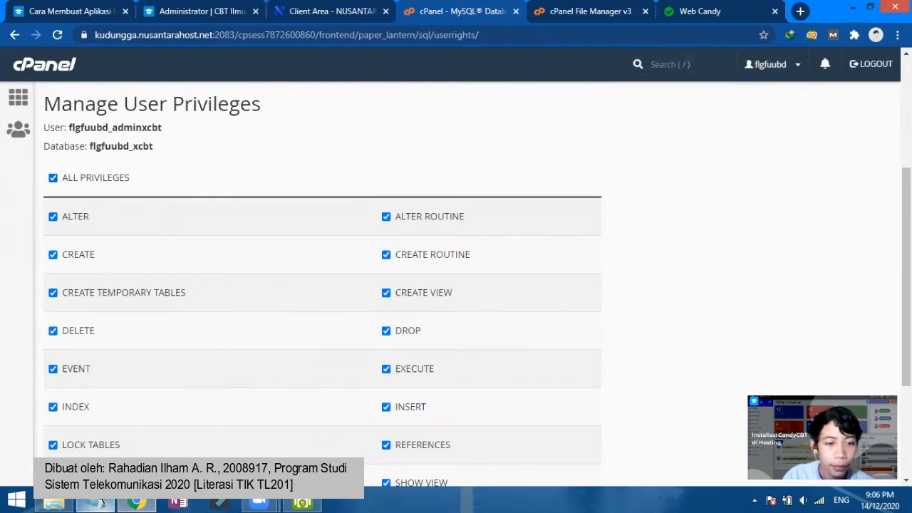
Copy the "flgfuubd_" prefix from the user name and insert it before adminxcbt on the Username line in Notepad, then minimize Notepad
click(95, 503)
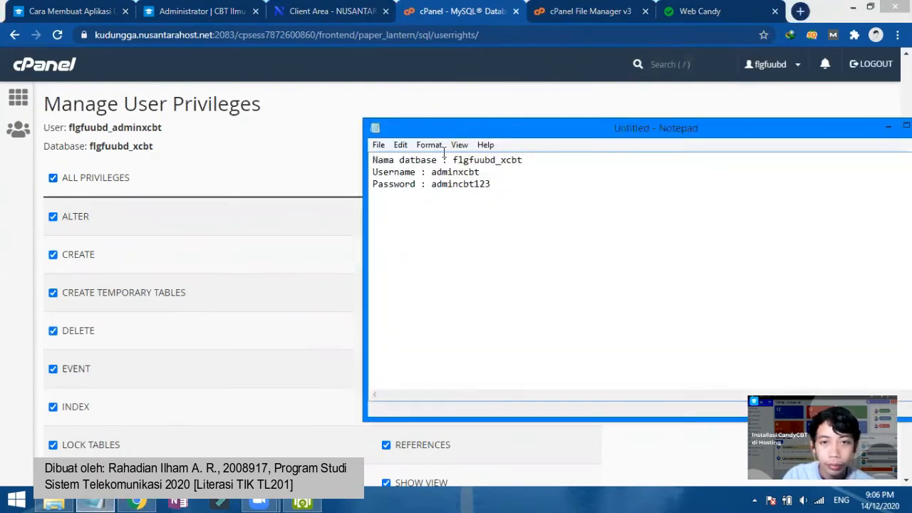
click(71, 126)
drag(71, 127, 111, 127)
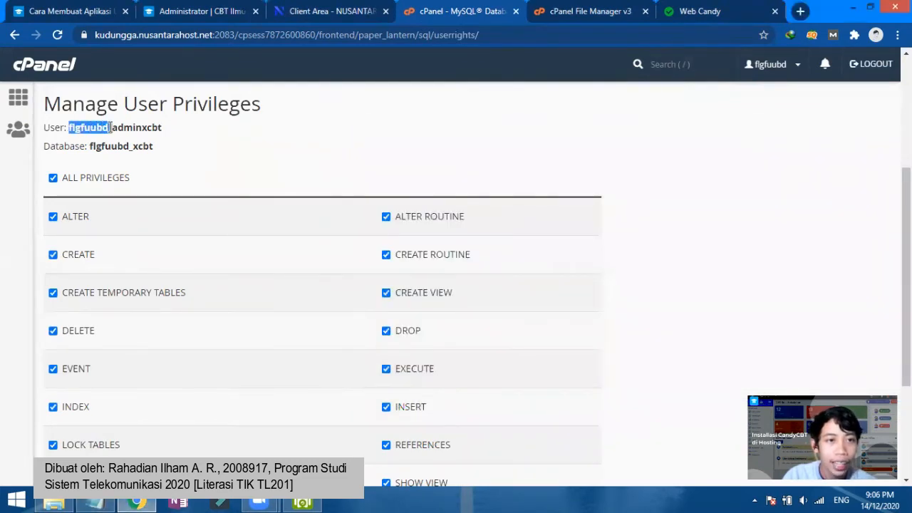
click(97, 502)
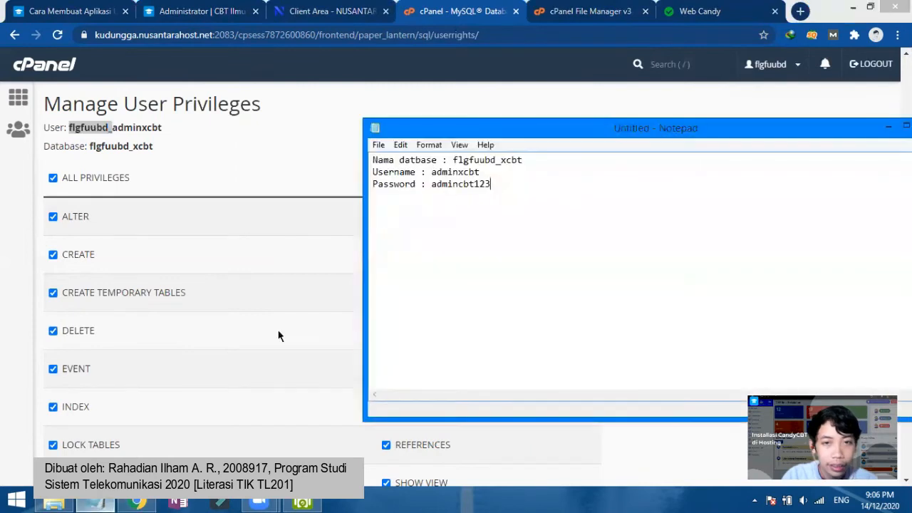
click(432, 172)
text(flgfuubd_)
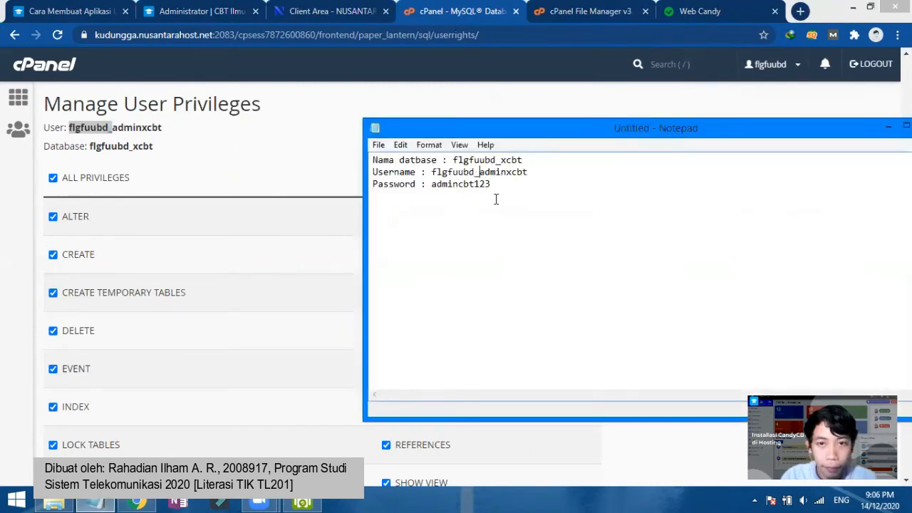
click(888, 127)
Back in cPanel, save the privilege changes for the database user
click(576, 167)
scroll(522, 356, down, 3)
click(79, 389)
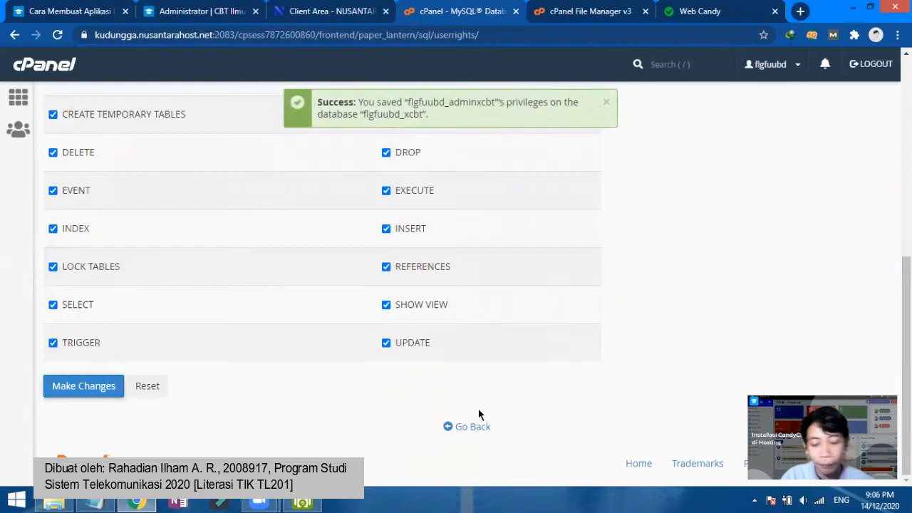
Return to the cPanel home page and open phpMyAdmin from the Databases section
click(11, 99)
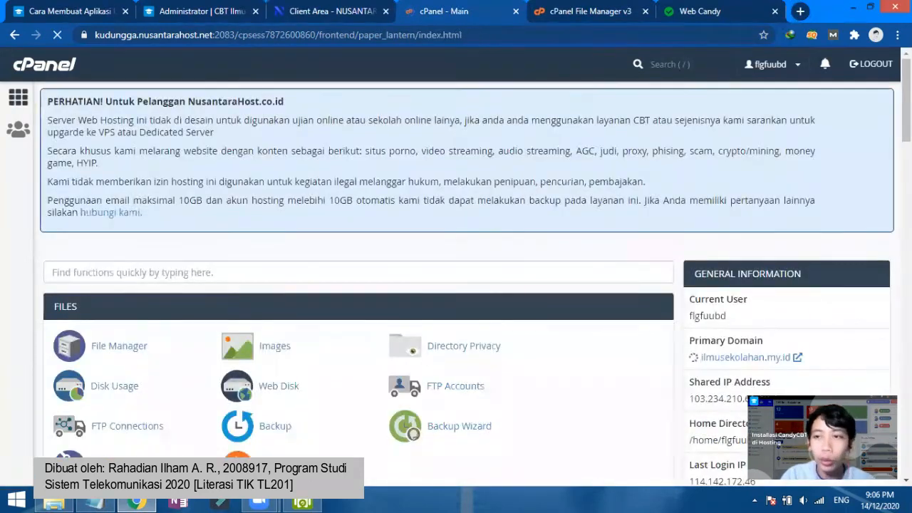
scroll(470, 284, down, 3)
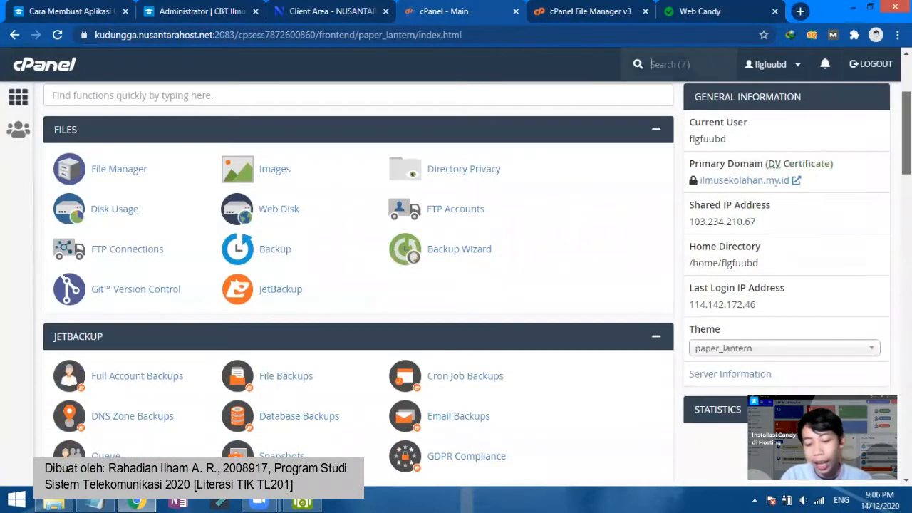
scroll(356, 284, down, 1)
scroll(356, 285, down, 2)
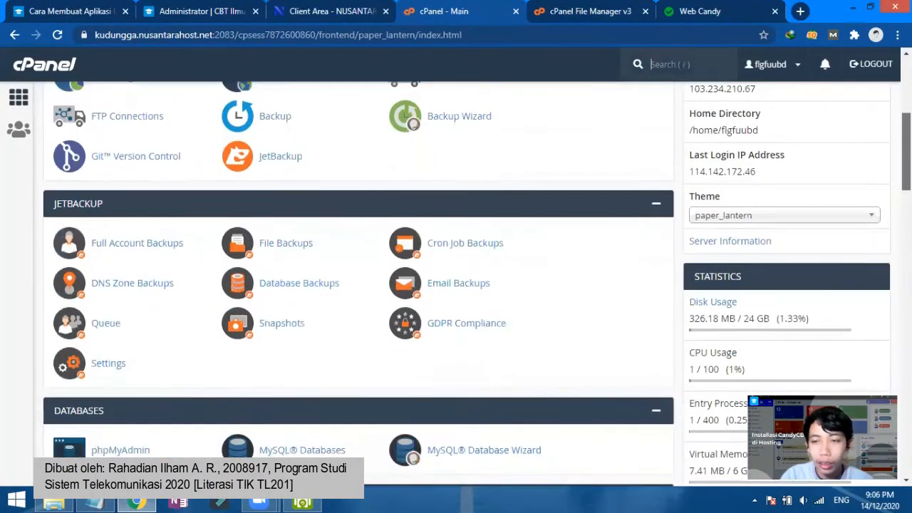
scroll(356, 285, down, 3)
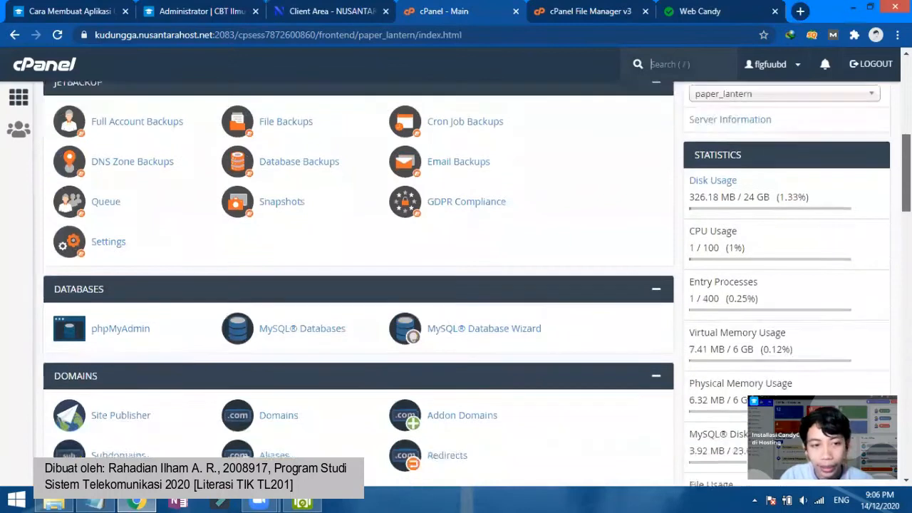
scroll(356, 285, down, 2)
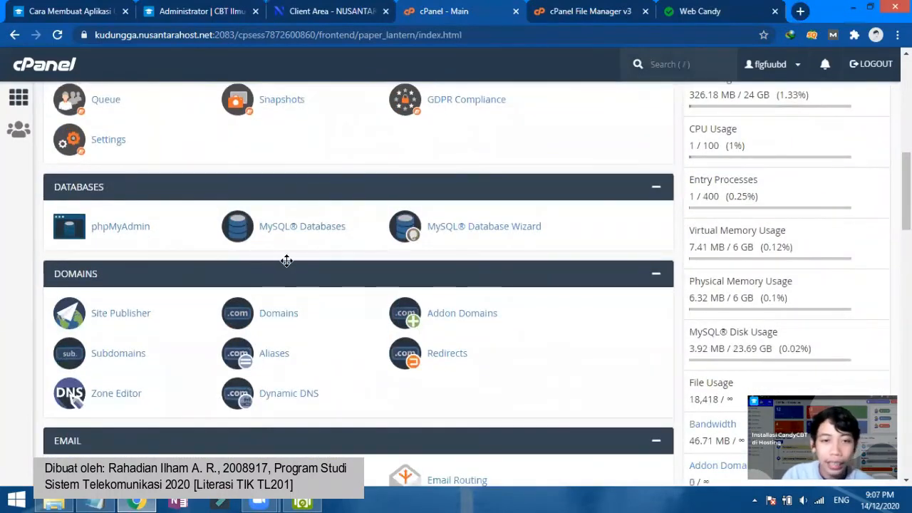
click(116, 228)
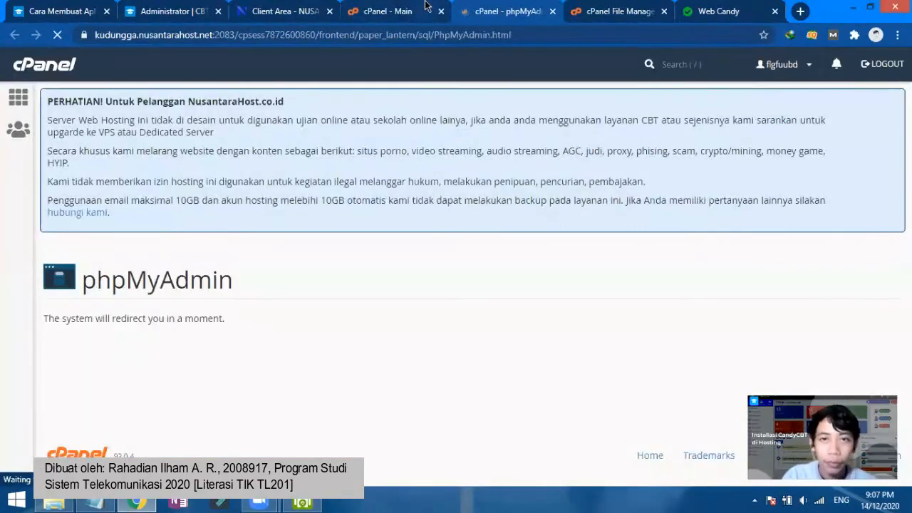
click(424, 5)
click(476, 9)
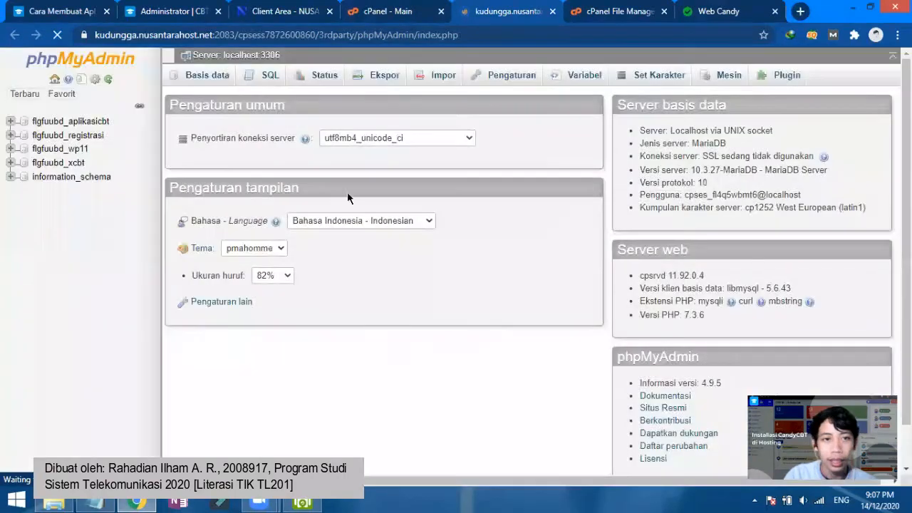
Select the flgfuubd_xcbt database in phpMyAdmin and open its import page
scroll(228, 223, down, 1)
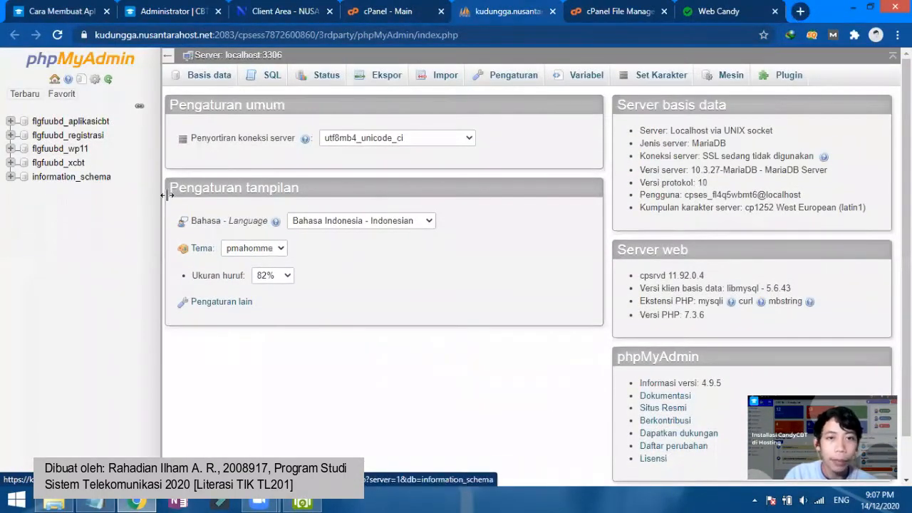
click(60, 166)
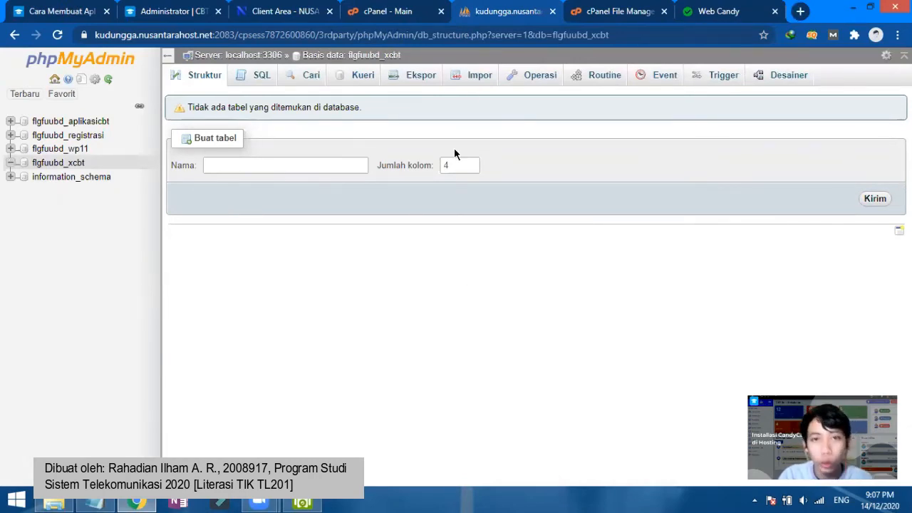
click(482, 87)
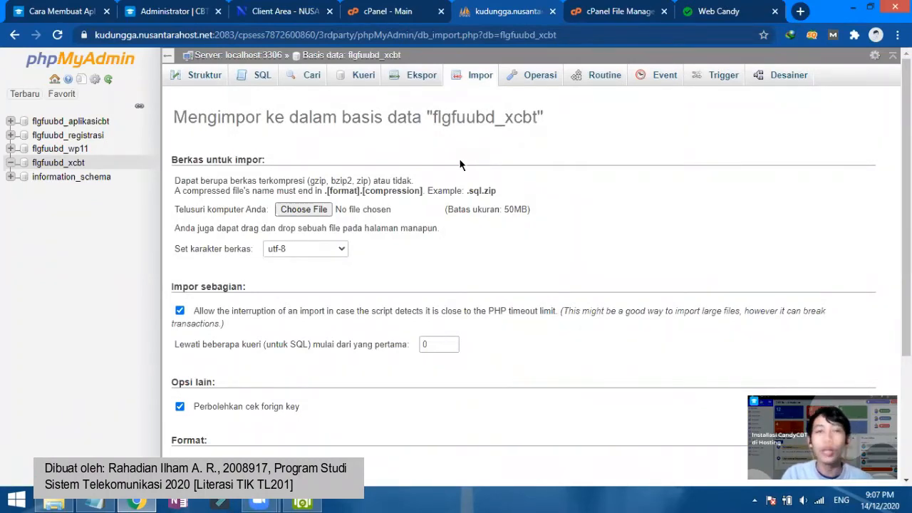
click(319, 208)
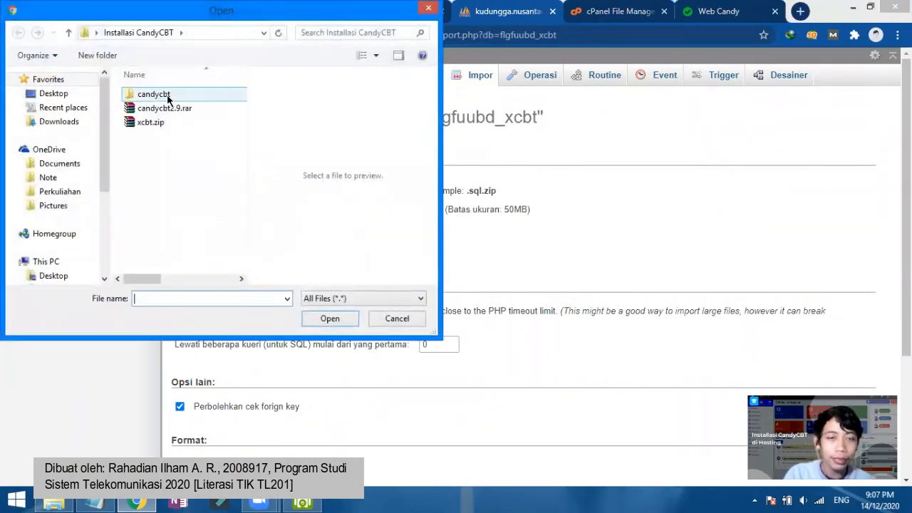
drag(345, 16, 810, 95)
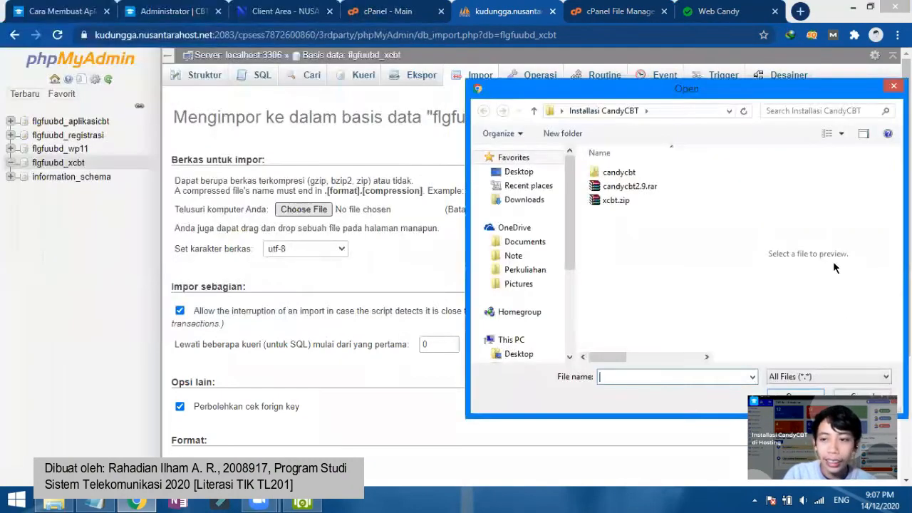
click(890, 89)
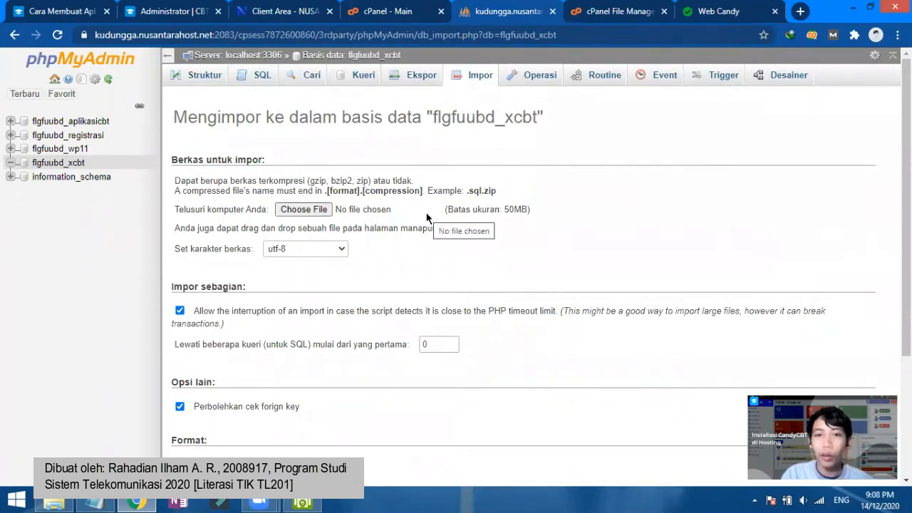
Choose ecandy28.sql from the config folder inside candycbt as the file to import
click(306, 211)
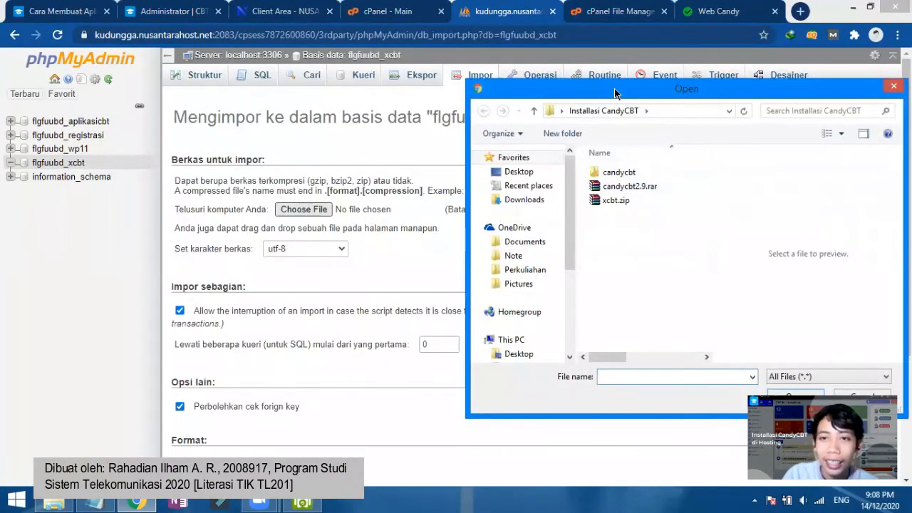
drag(614, 92, 493, 73)
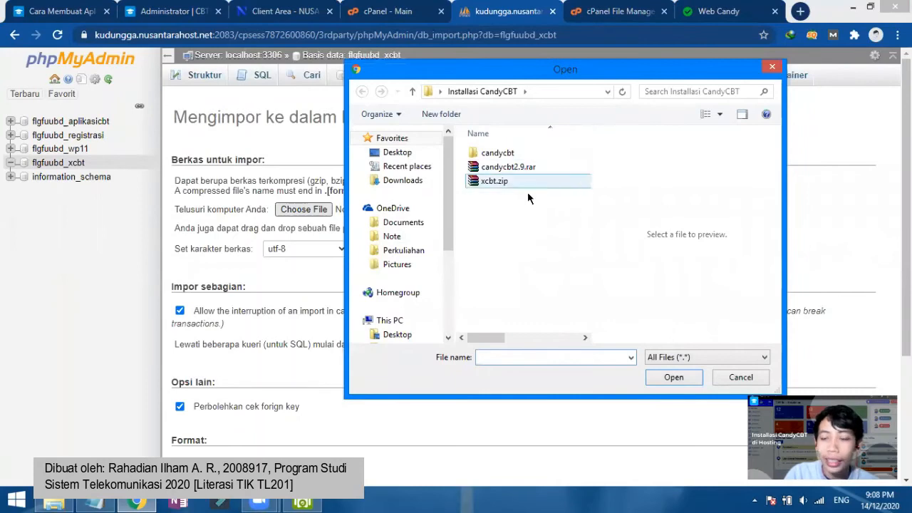
double_click(532, 153)
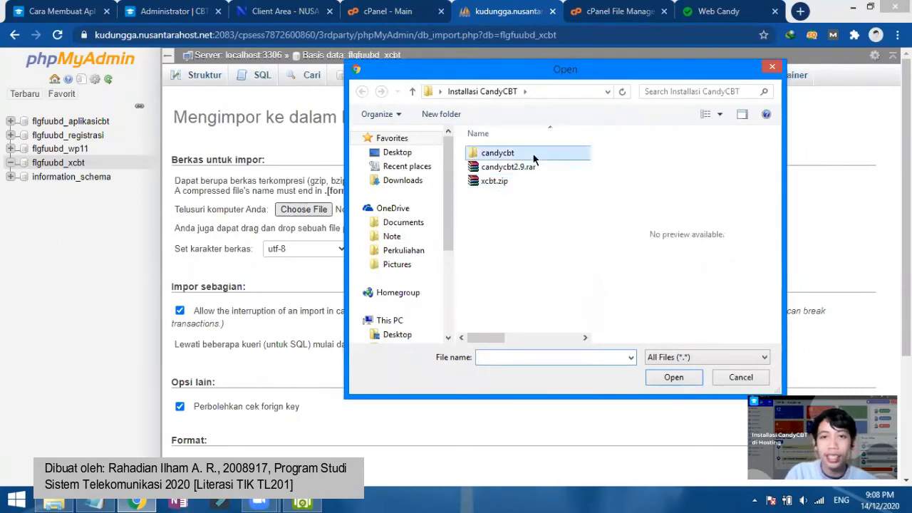
double_click(505, 179)
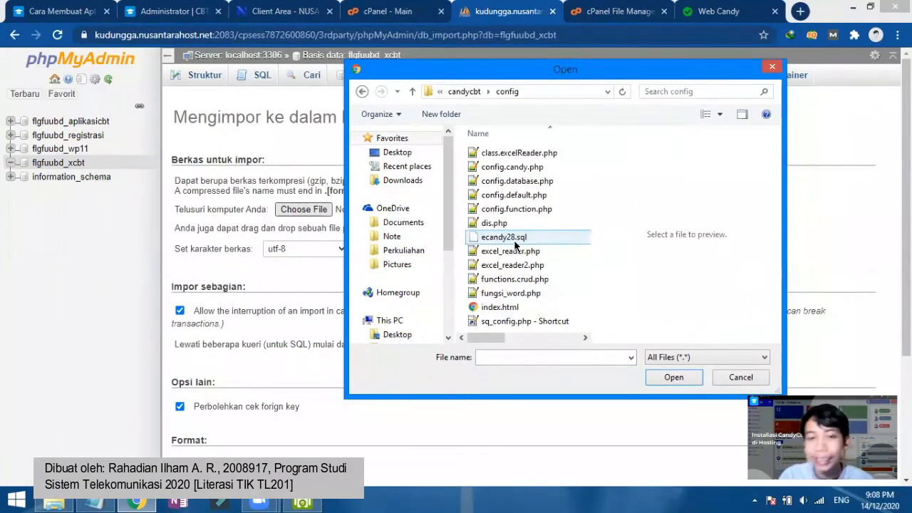
click(514, 242)
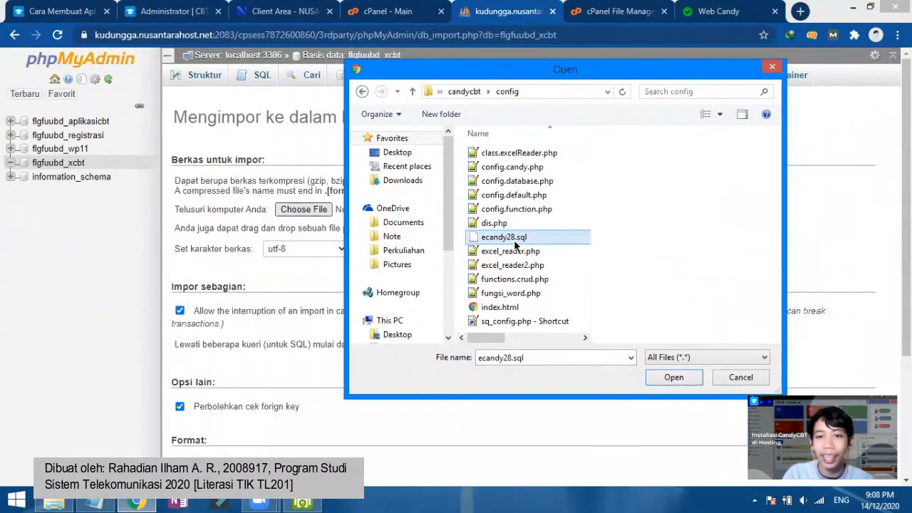
click(673, 378)
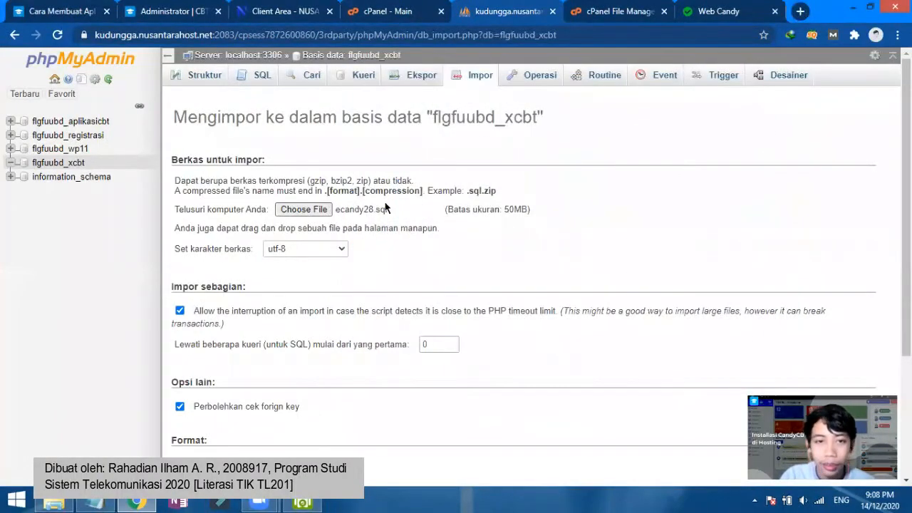
Run the import of ecandy28.sql in SQL format into flgfuubd_xcbt and look through the database's table list
drag(905, 207, 905, 233)
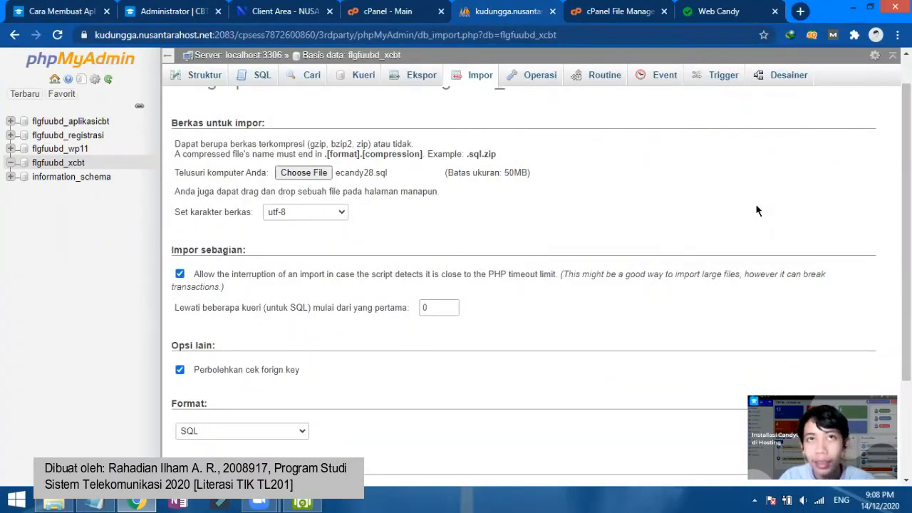
drag(905, 211, 905, 305)
scroll(649, 311, up, 3)
scroll(543, 362, down, 3)
click(200, 429)
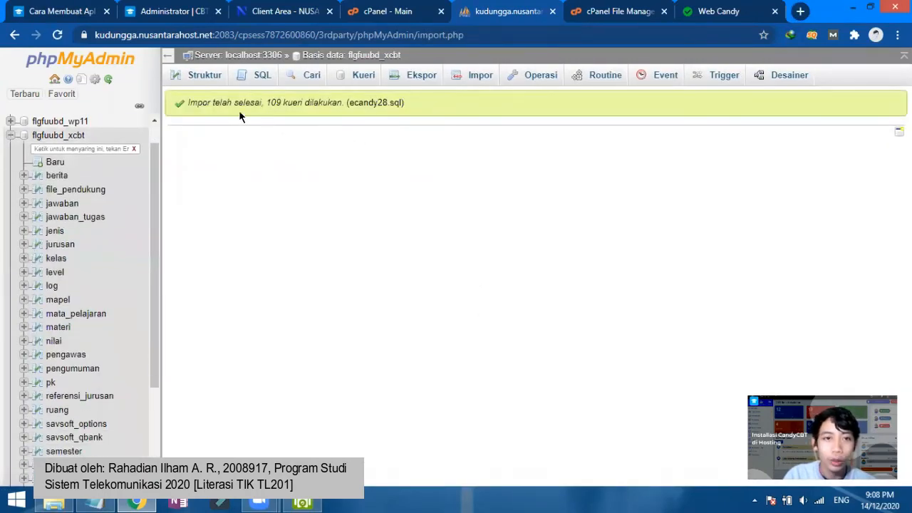
scroll(78, 214, down, 5)
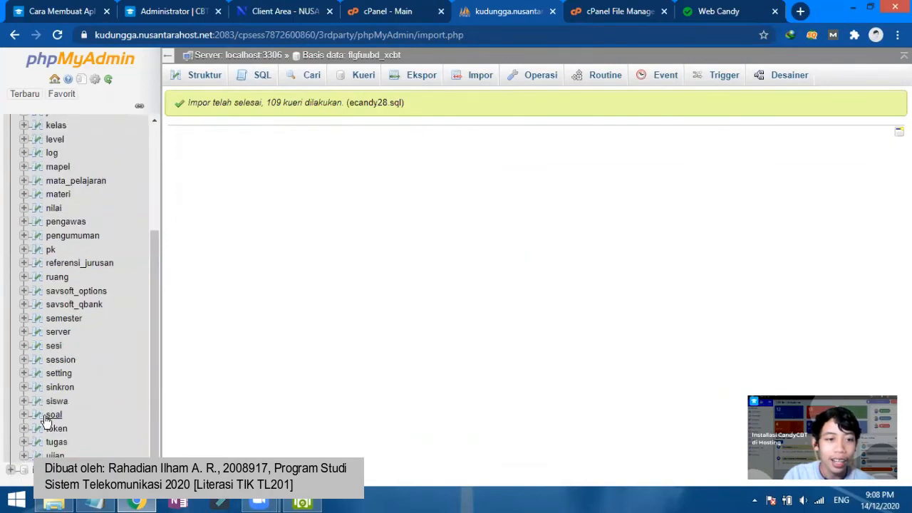
Browse the contents of the berita and file_pendukung tables in the flgfuubd_xcbt database
scroll(112, 220, up, 6)
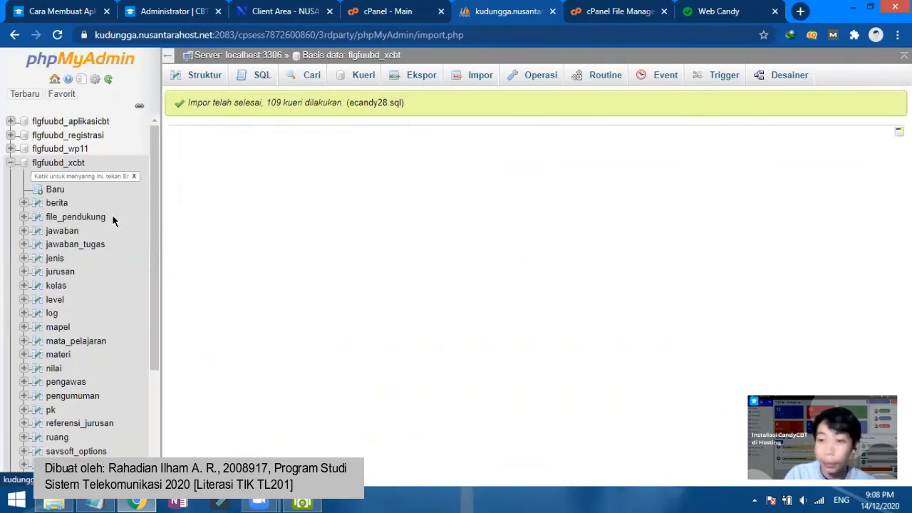
click(45, 207)
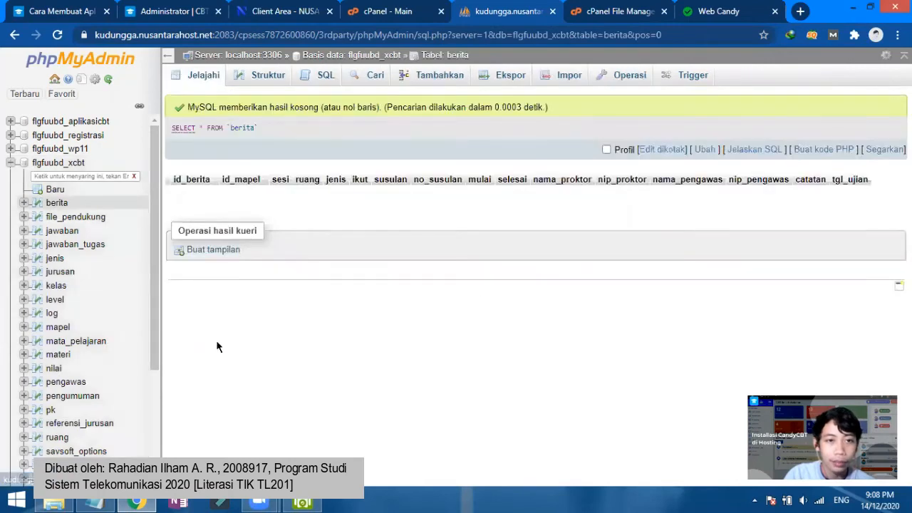
click(44, 217)
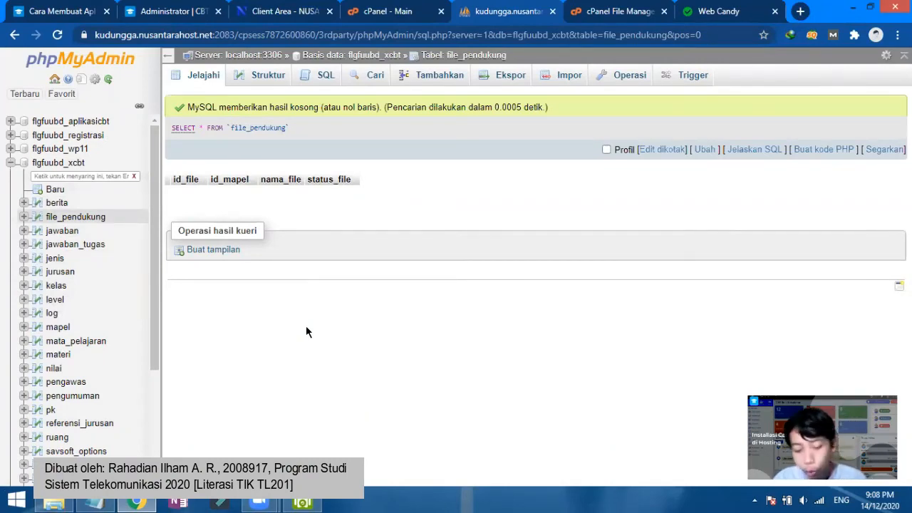
Return to cPanel, open the MultiPHP INI Editor from the Software section and load the basic settings for xcbt.ilmusekolahan.my.id
click(381, 13)
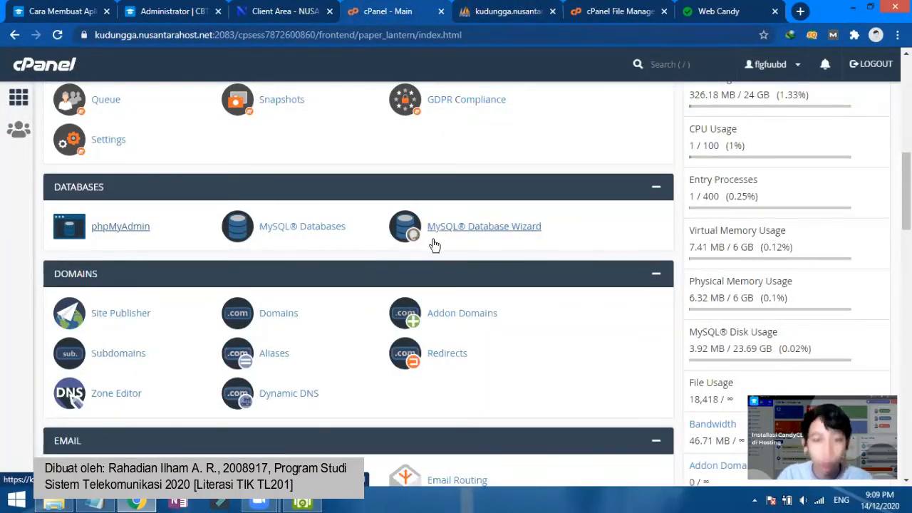
scroll(431, 244, down, 5)
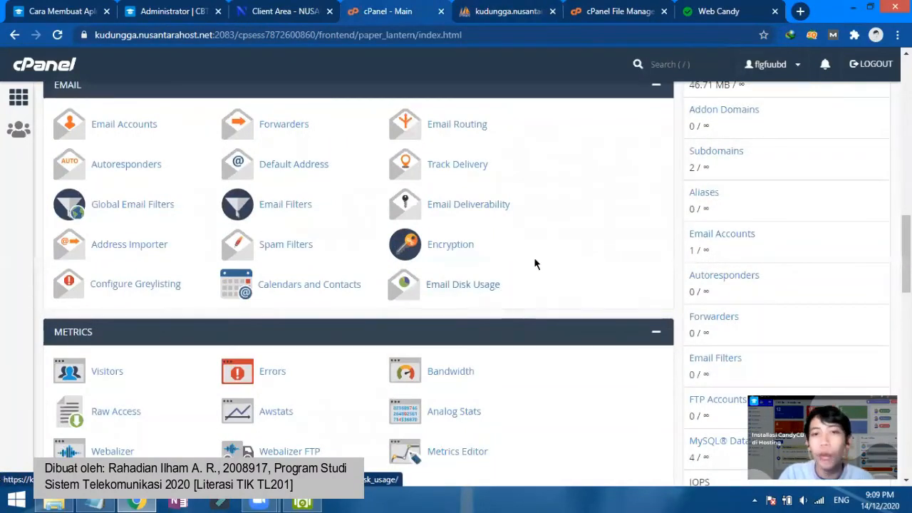
scroll(534, 262, down, 5)
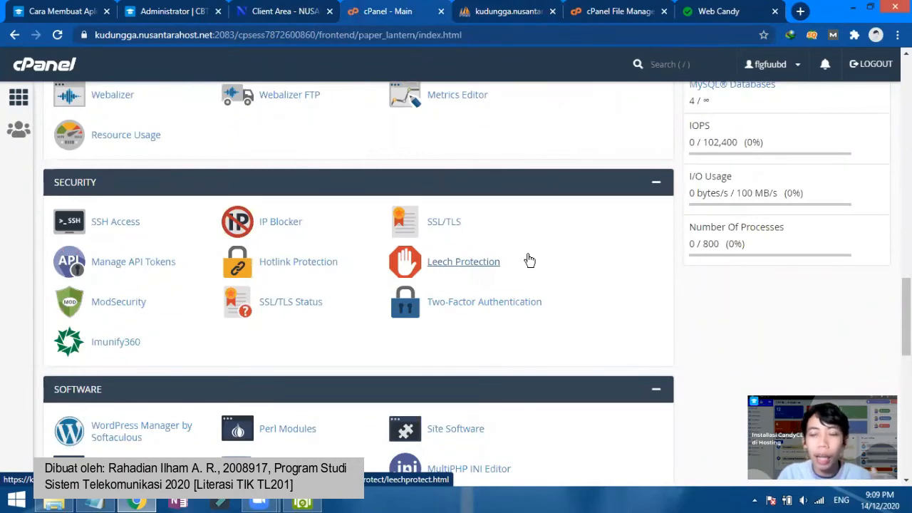
scroll(496, 332, down, 2)
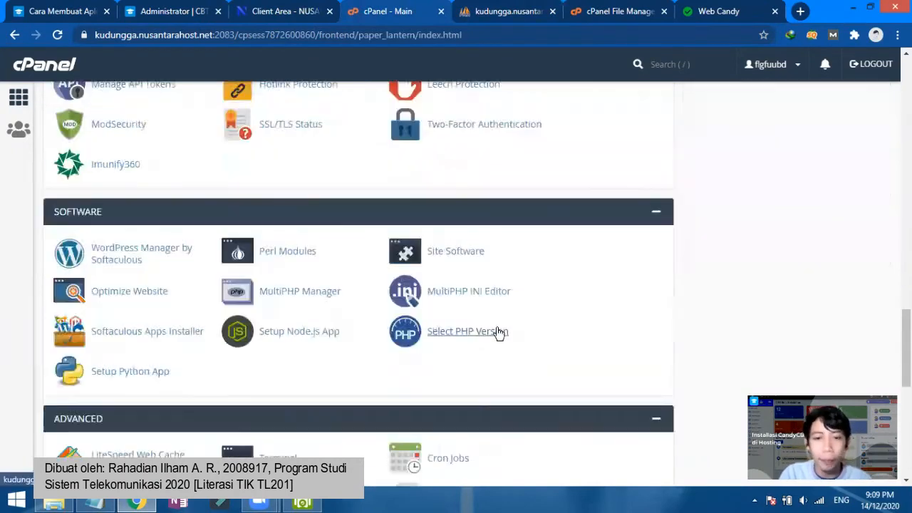
click(459, 304)
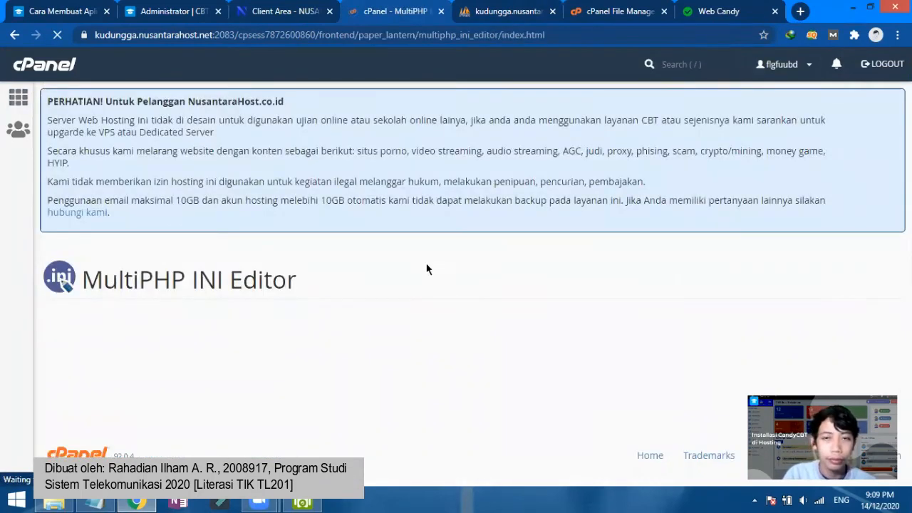
scroll(401, 249, down, 2)
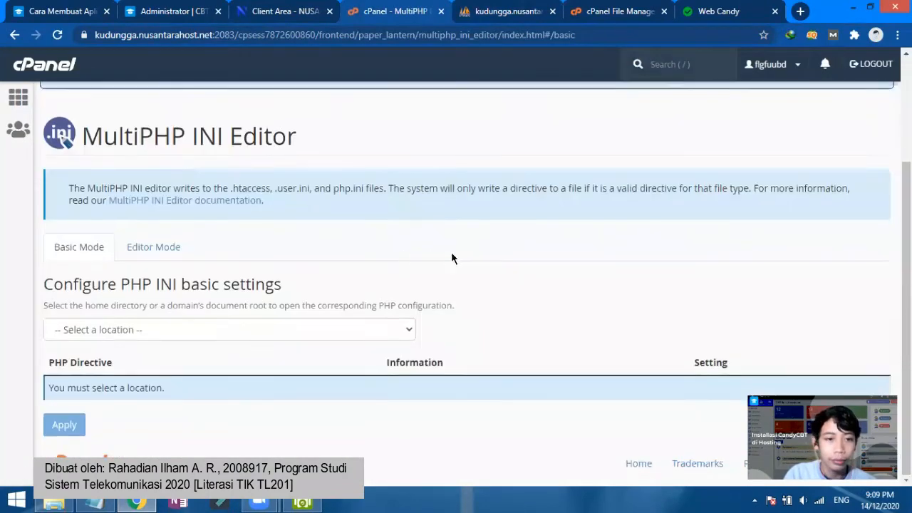
click(260, 328)
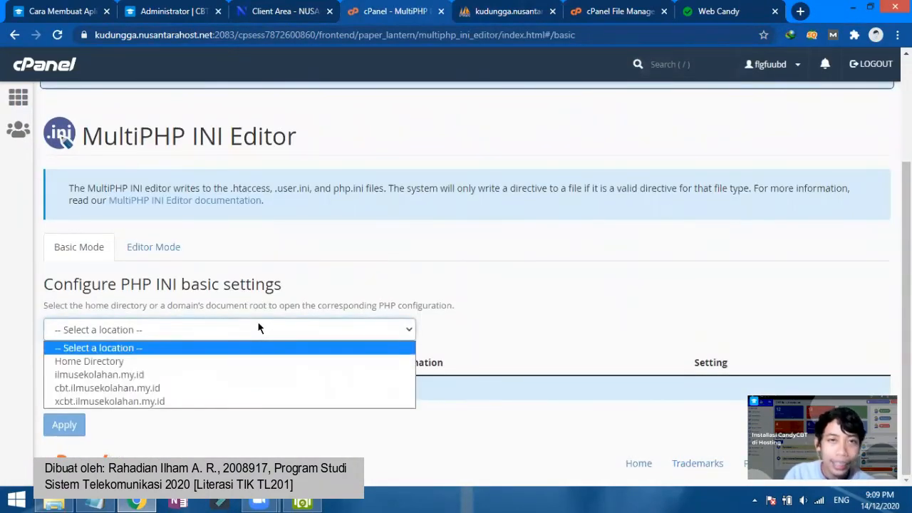
click(152, 406)
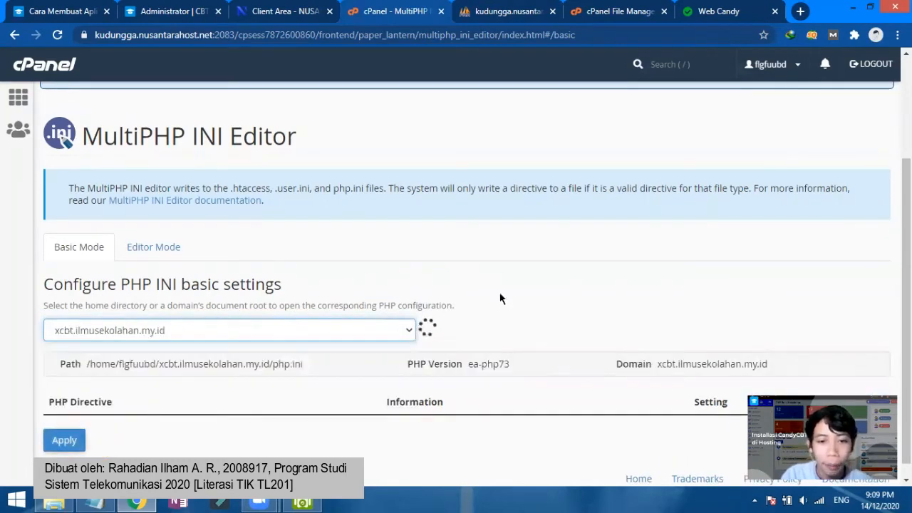
Look through the PHP directives for xcbt.ilmusekolahan.my.id and enable zlib.output_compression
scroll(566, 255, down, 2)
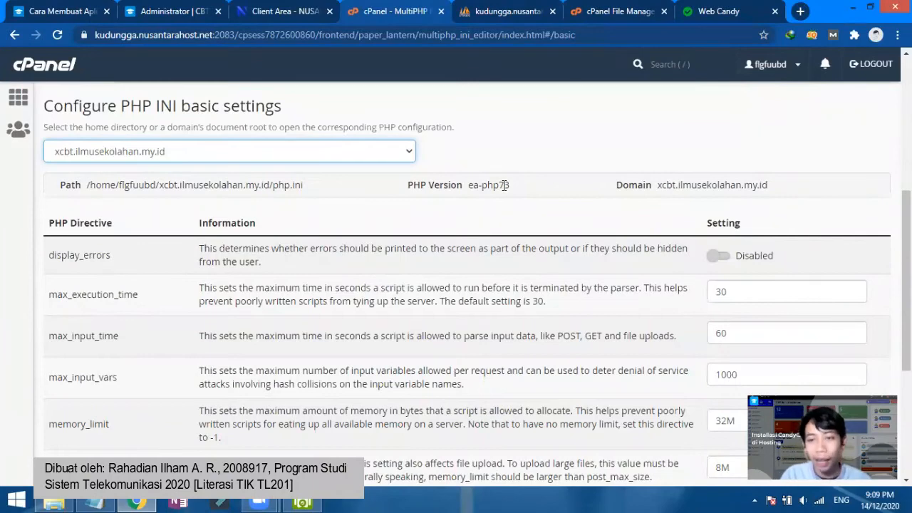
scroll(504, 151, down, 3)
scroll(451, 124, up, 2)
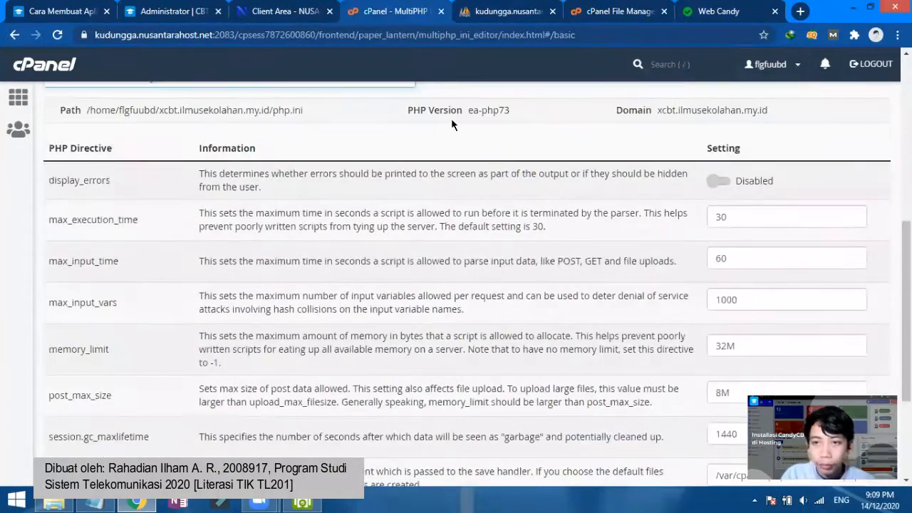
scroll(318, 205, down, 2)
scroll(377, 256, up, 4)
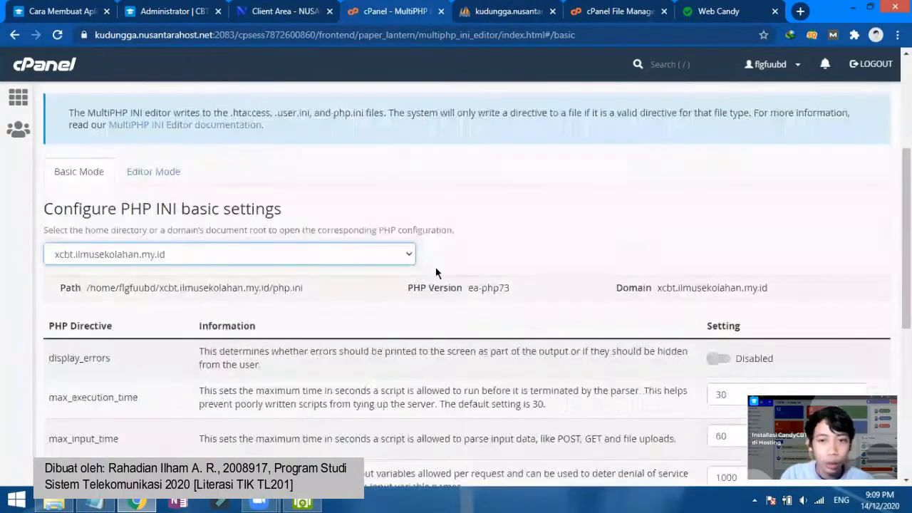
scroll(457, 280, down, 2)
scroll(457, 279, down, 1)
scroll(611, 216, down, 3)
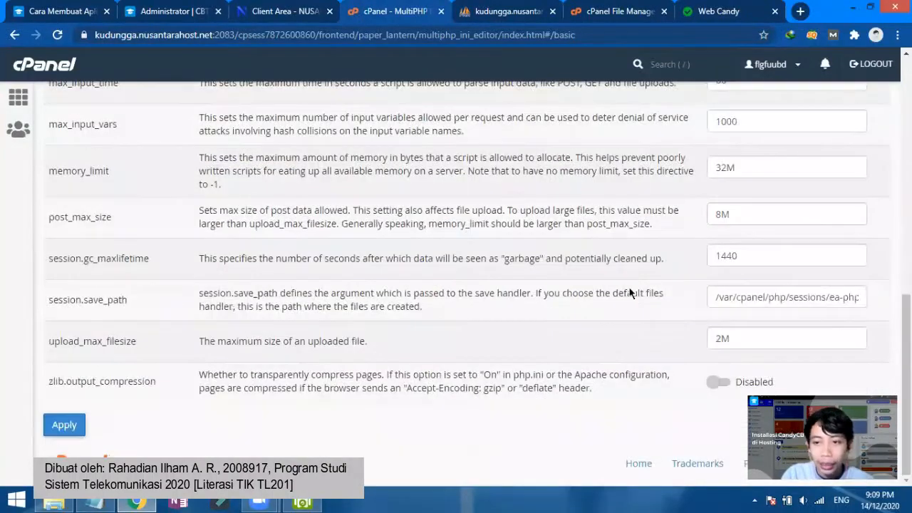
click(717, 382)
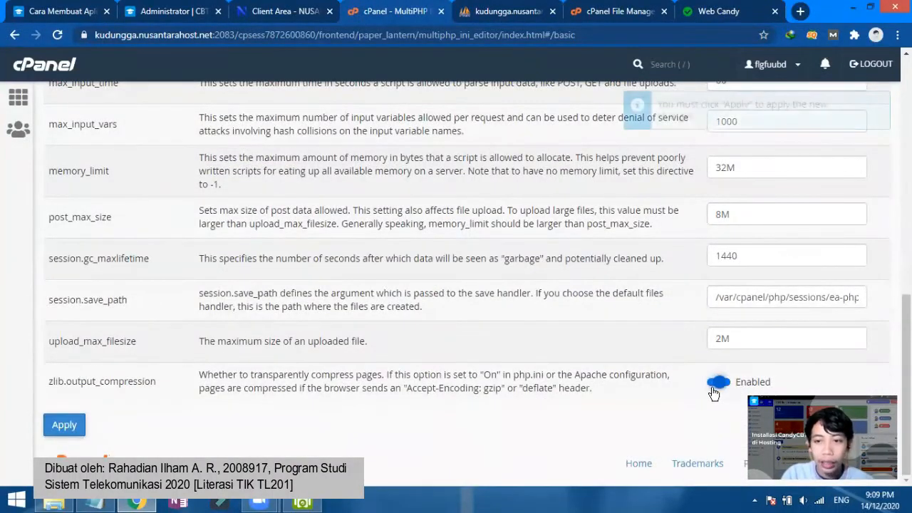
Set max_execution_time to 30000 and max_input_time to 60000
scroll(562, 368, up, 3)
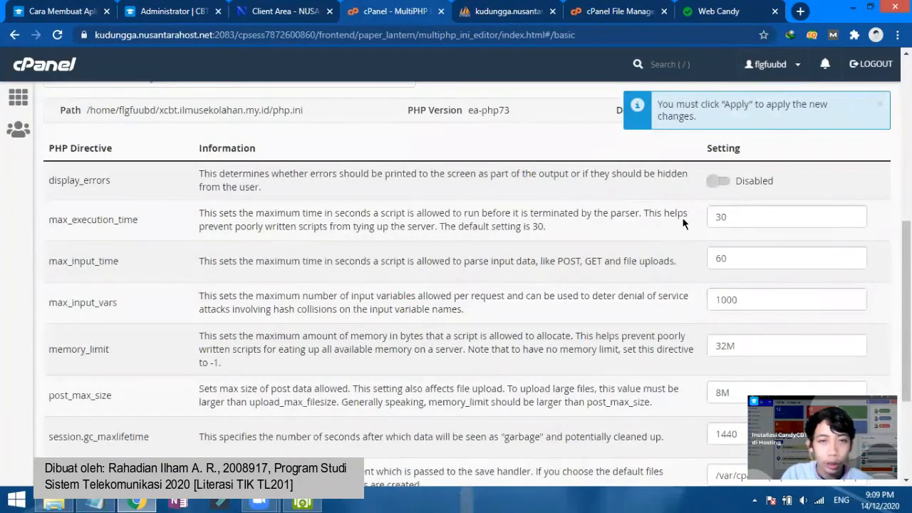
click(760, 224)
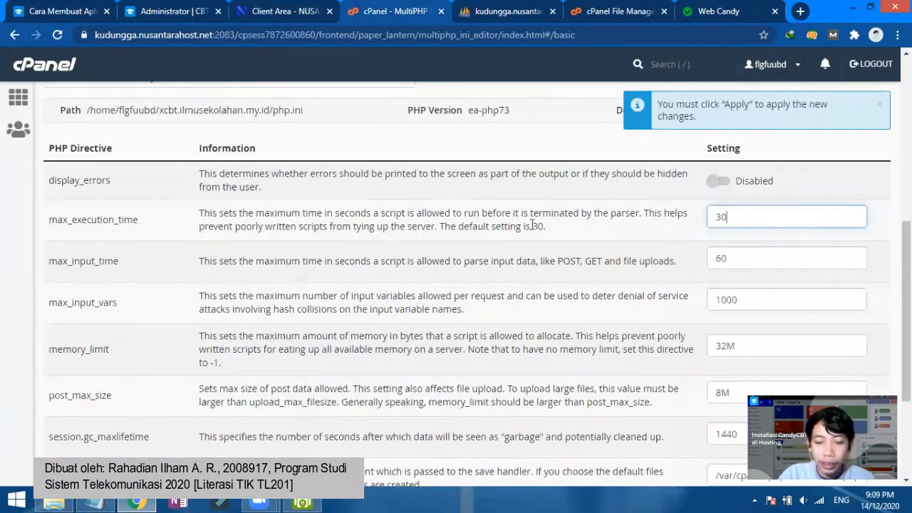
text(000)
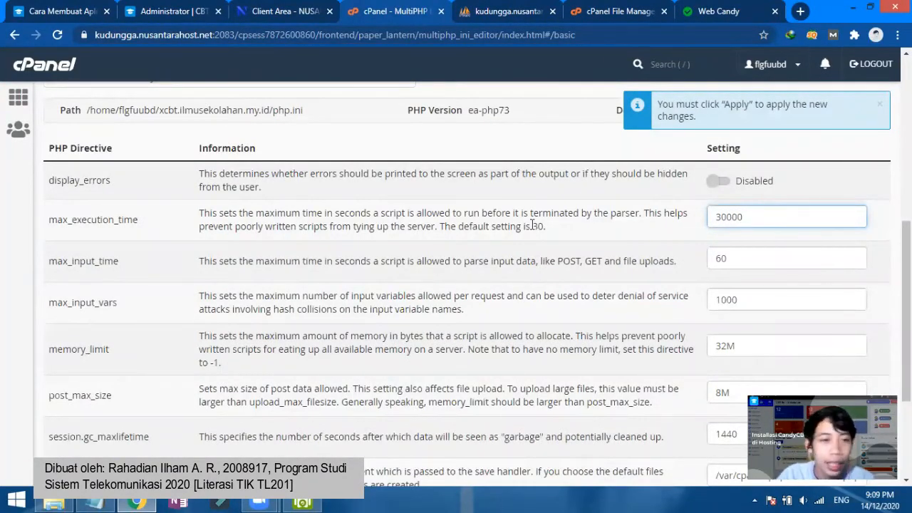
click(798, 254)
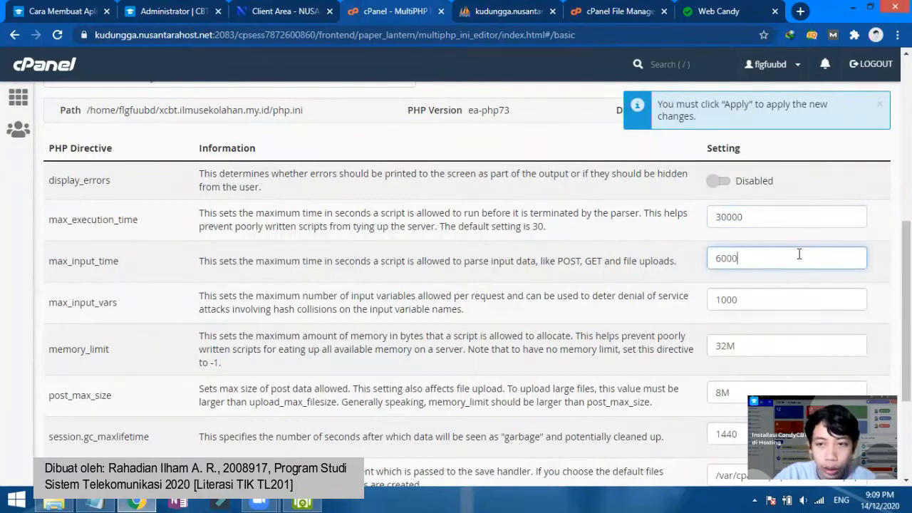
Set memory_limit to 320M, and both post_max_size and upload_max_filesize to 128M
click(726, 345)
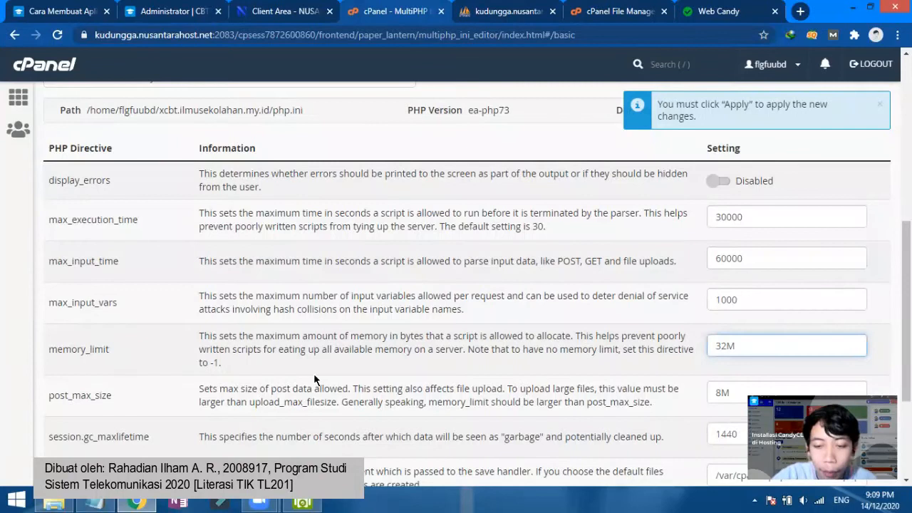
scroll(512, 363, down, 3)
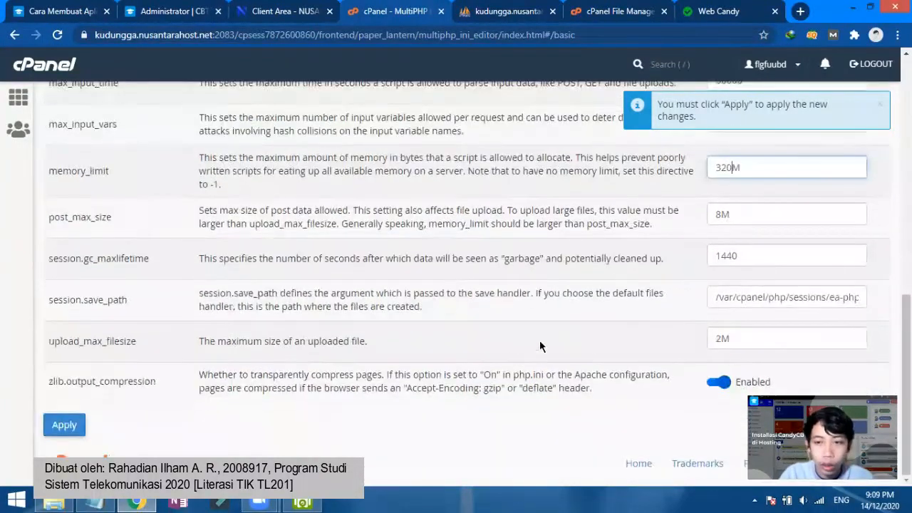
click(719, 215)
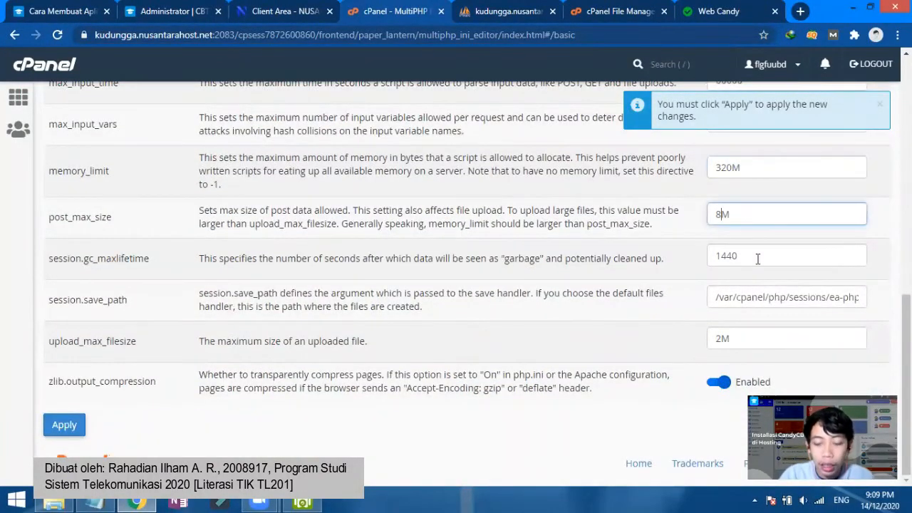
text(12)
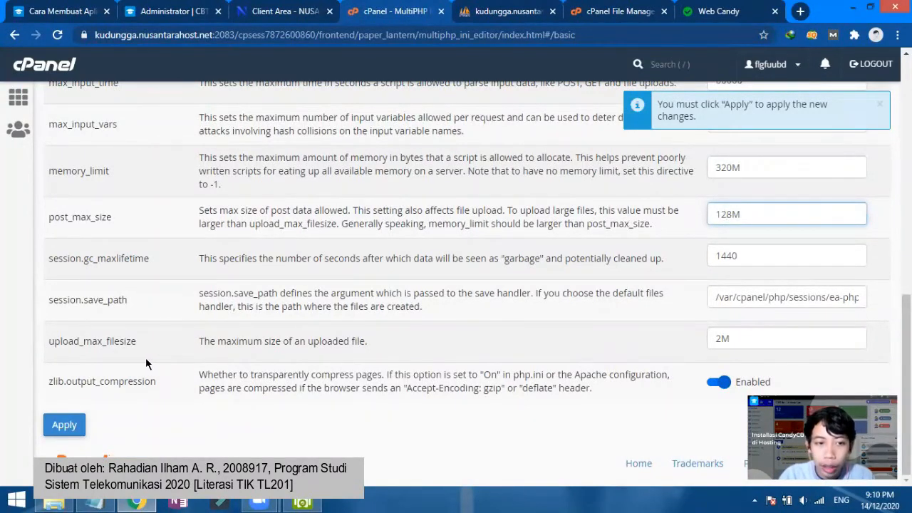
click(715, 339)
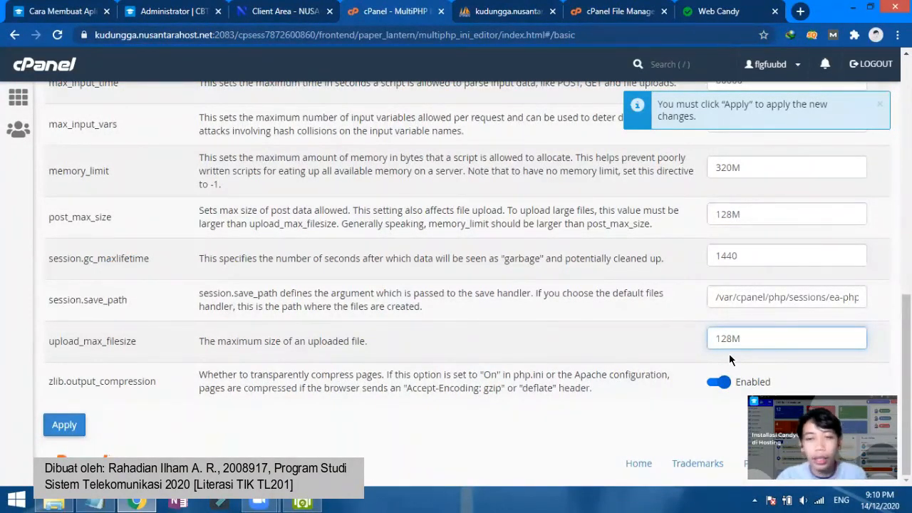
Review and apply the edited PHP settings for xcbt.ilmusekolahan.my.id, and return to the cPanel home page
scroll(435, 312, up, 5)
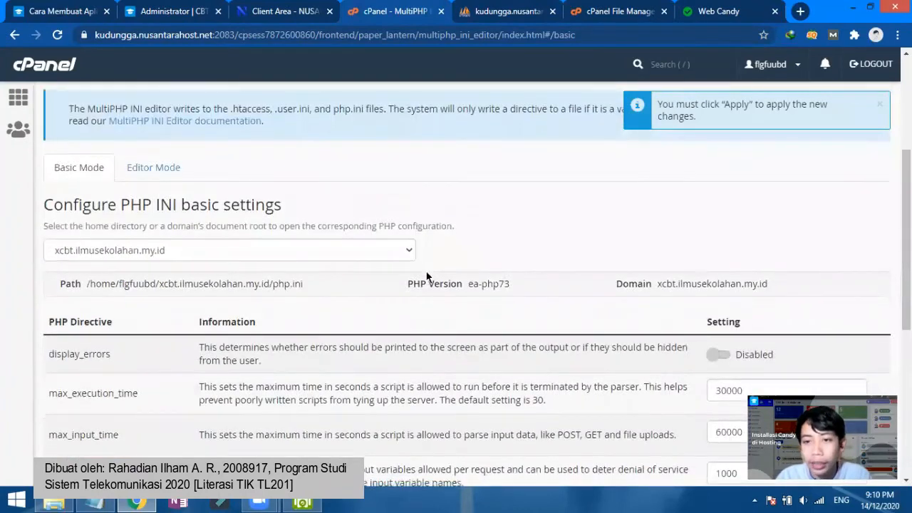
scroll(434, 311, down, 5)
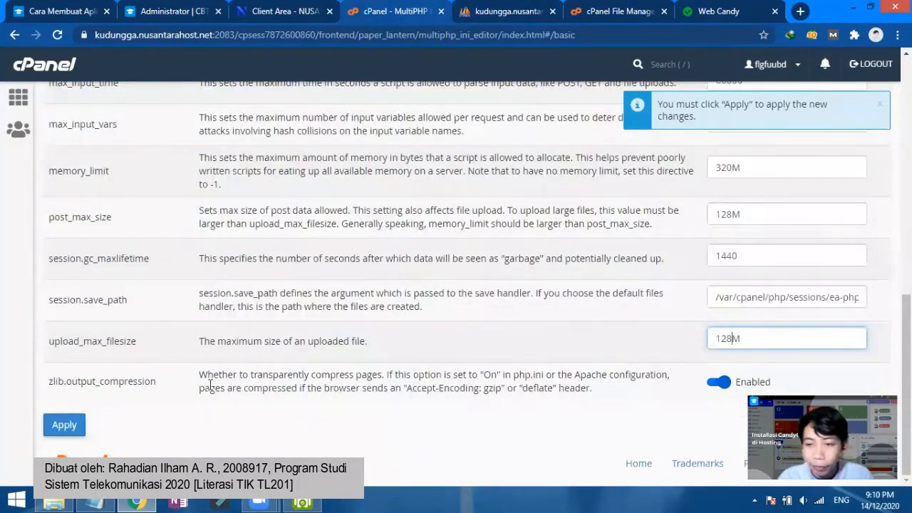
scroll(414, 326, up, 5)
scroll(414, 325, down, 4)
scroll(406, 381, down, 1)
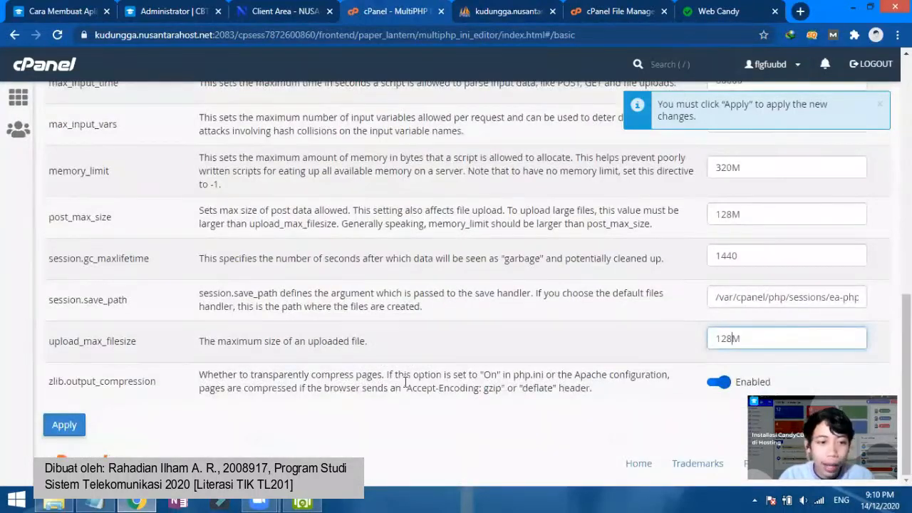
click(66, 427)
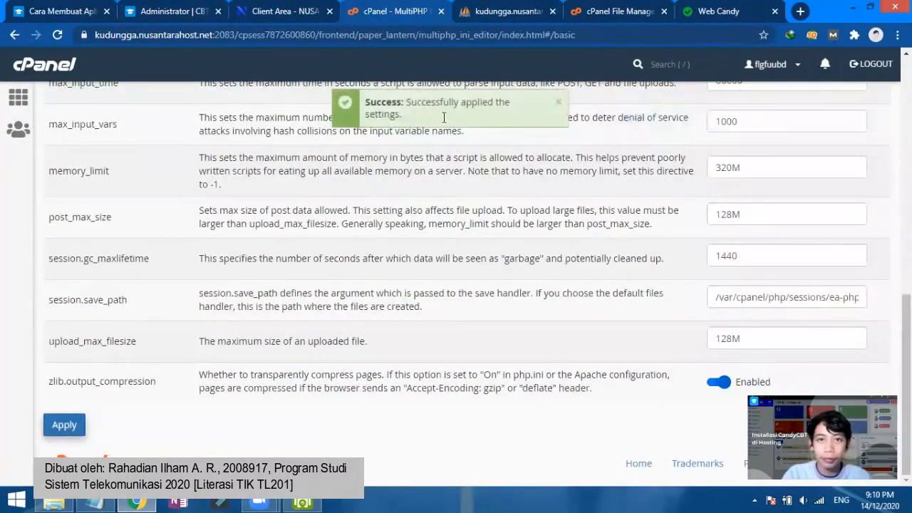
click(13, 106)
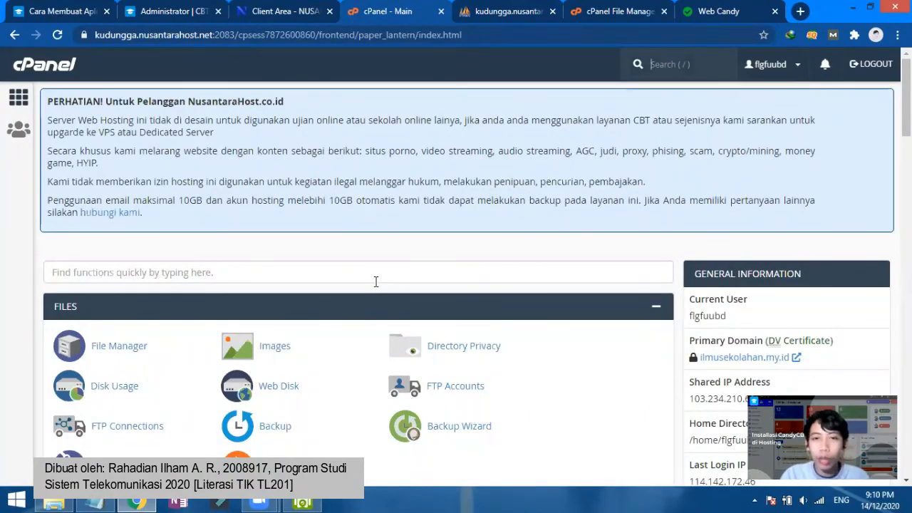
key(ctrl+Tab)
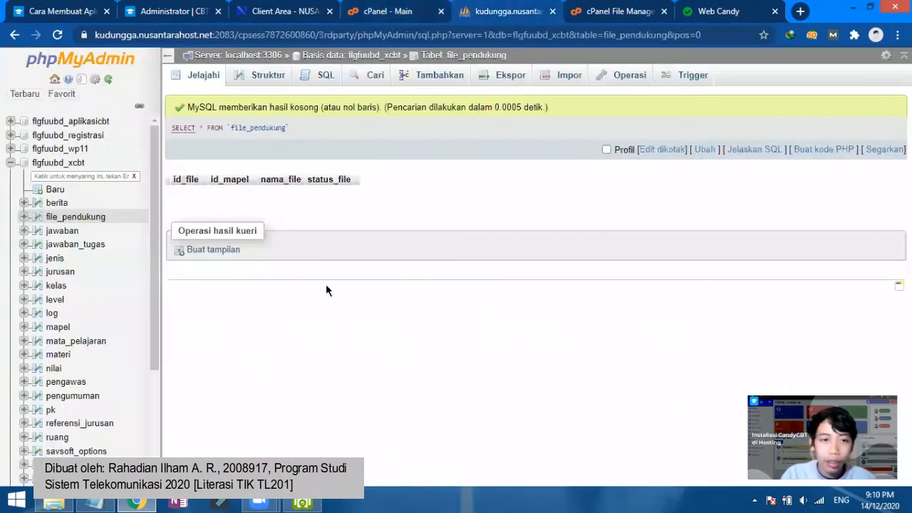
click(396, 8)
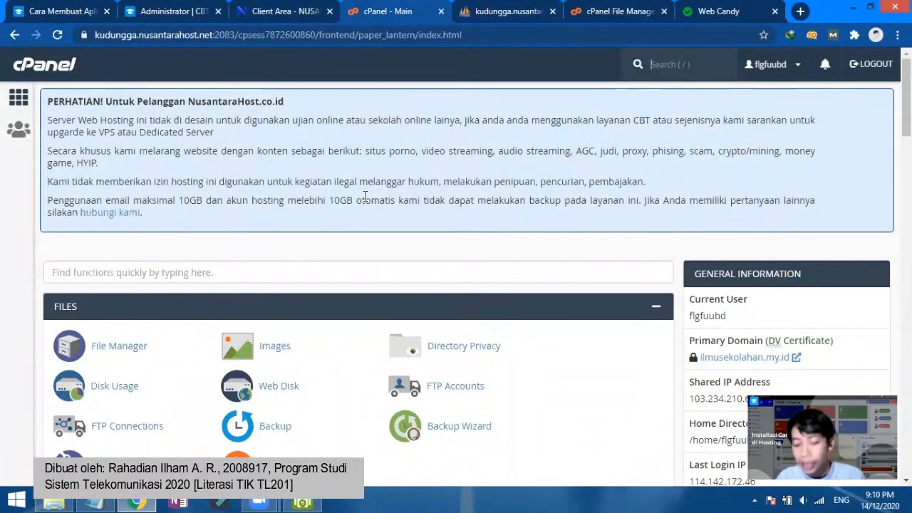
key(slash)
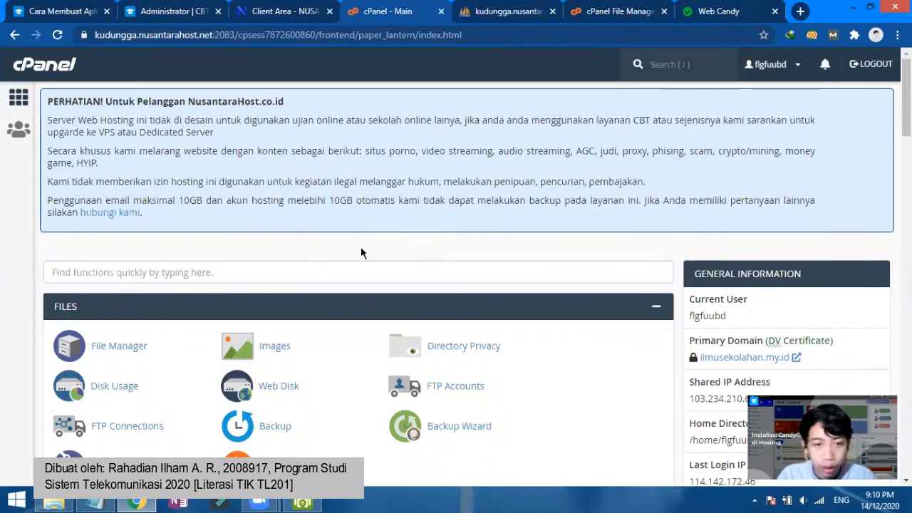
scroll(361, 252, down, 8)
scroll(330, 261, up, 8)
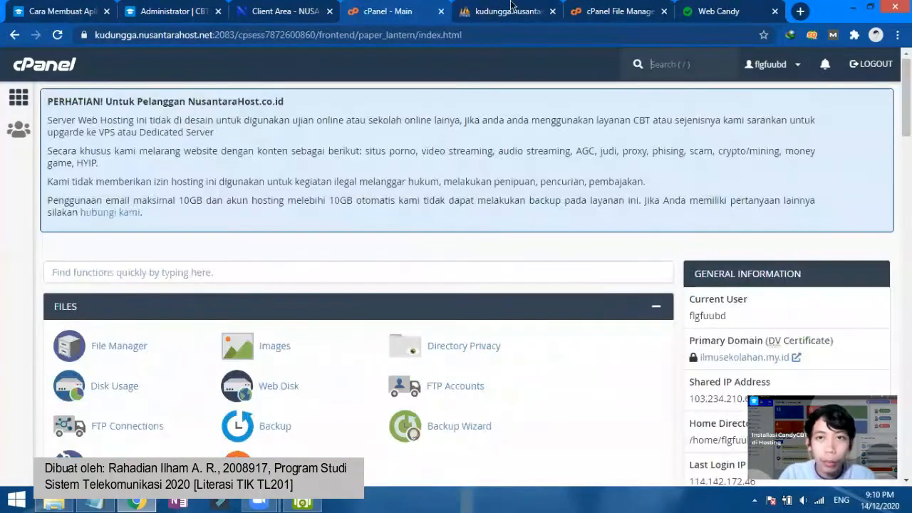
Switch to the File Manager and look over the files and folders inside xcbt.ilmusekolahan.my.id
click(579, 17)
scroll(307, 341, down, 5)
scroll(307, 341, up, 5)
scroll(72, 256, down, 2)
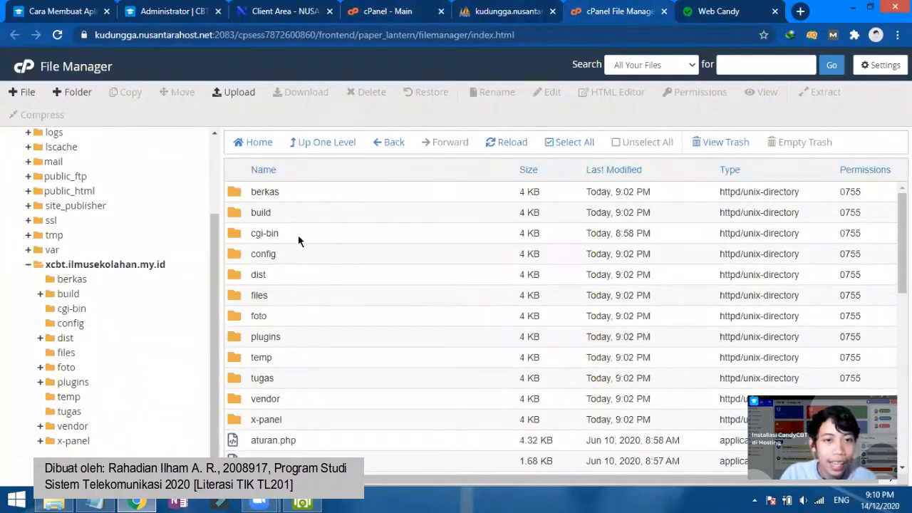
Open config.database.php from the config folder of xcbt.ilmusekolahan.my.id in the code editor
double_click(235, 253)
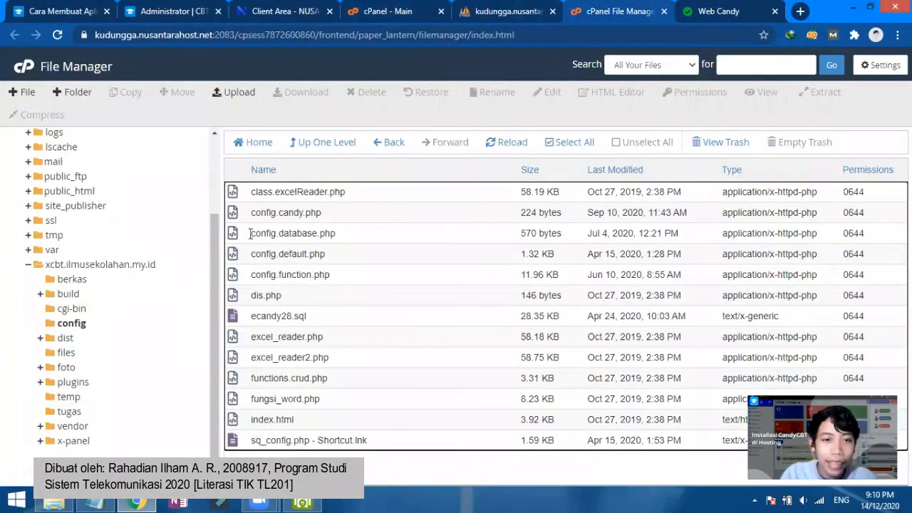
click(359, 236)
right_click(362, 233)
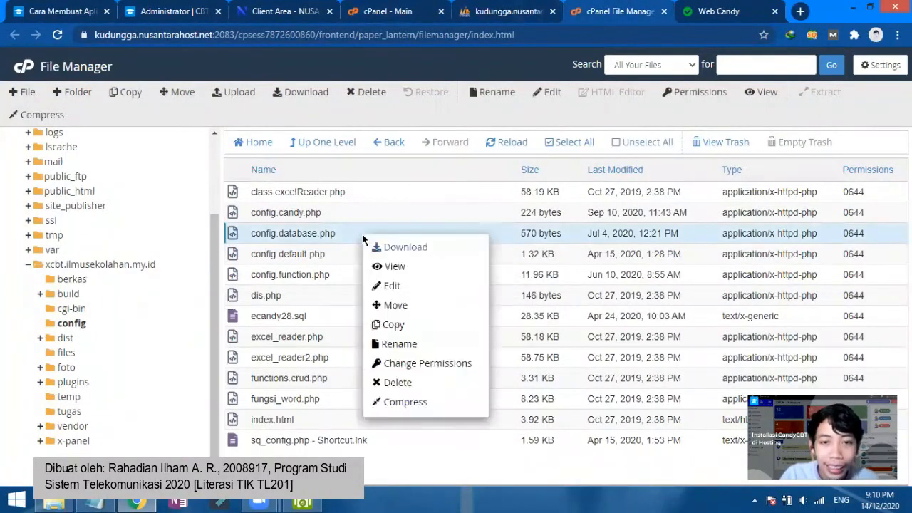
click(382, 281)
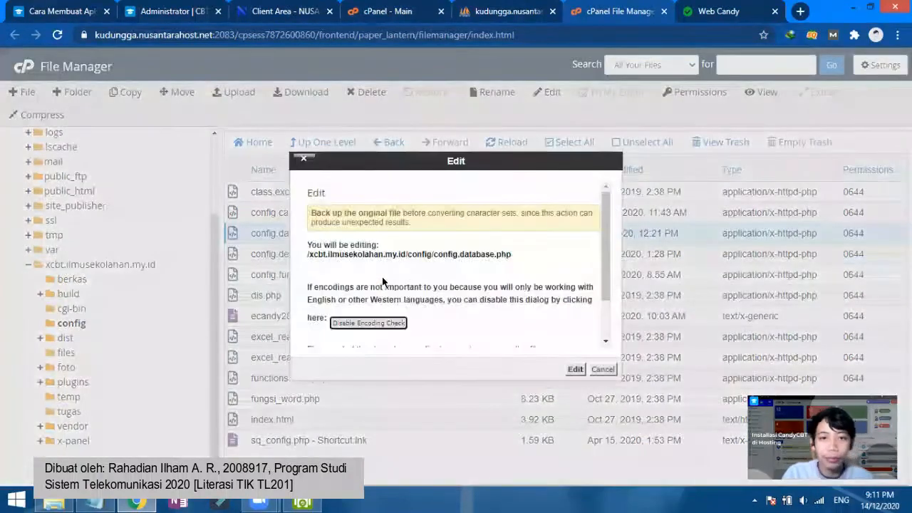
click(576, 369)
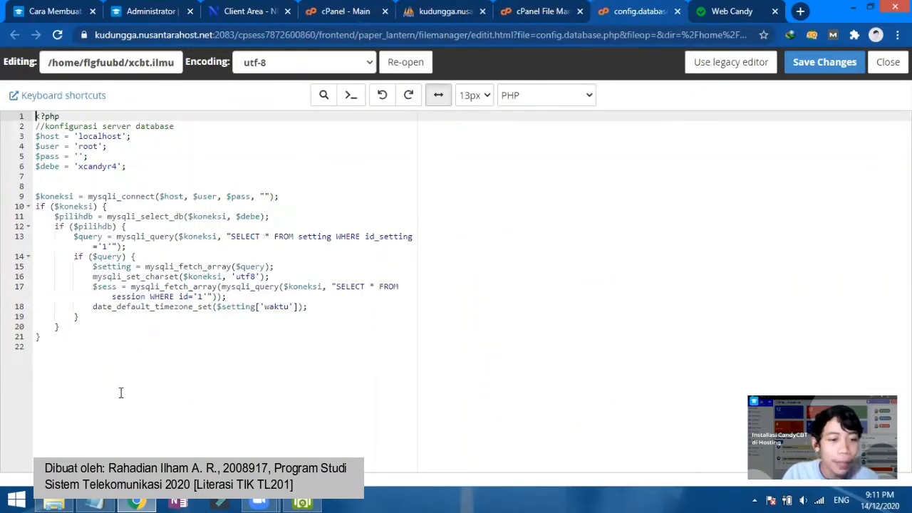
click(94, 503)
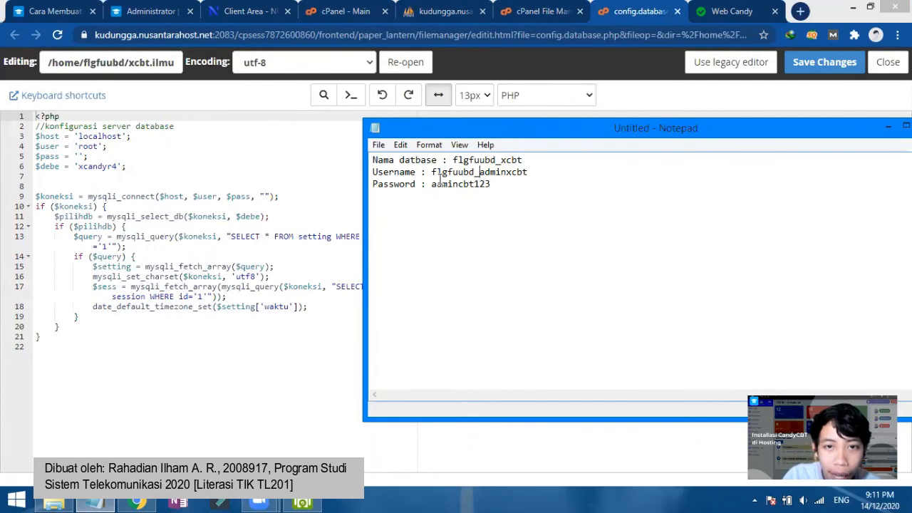
drag(431, 172, 529, 173)
key(ctrl+c)
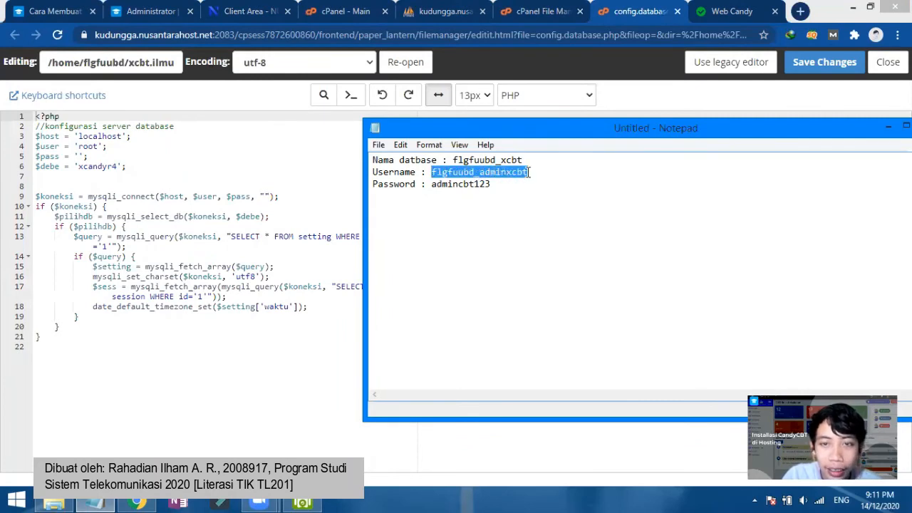
click(80, 147)
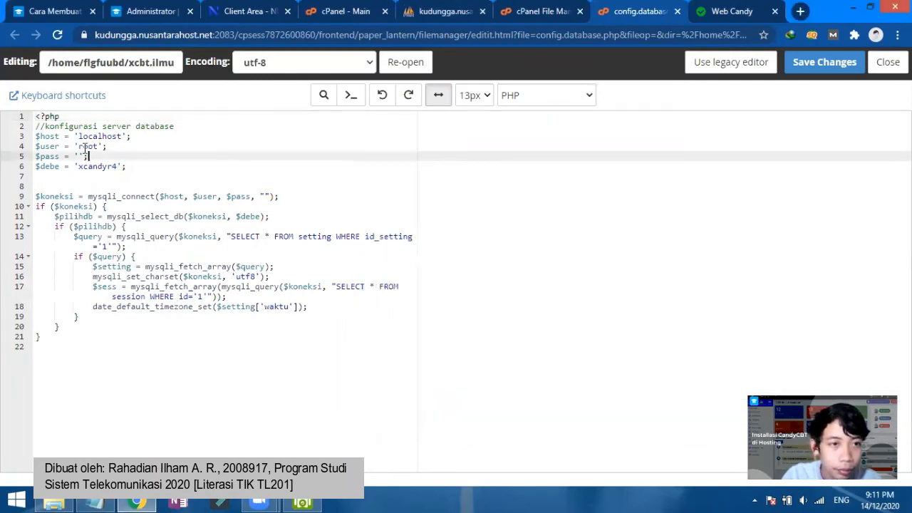
drag(79, 147, 96, 147)
key(ctrl+v)
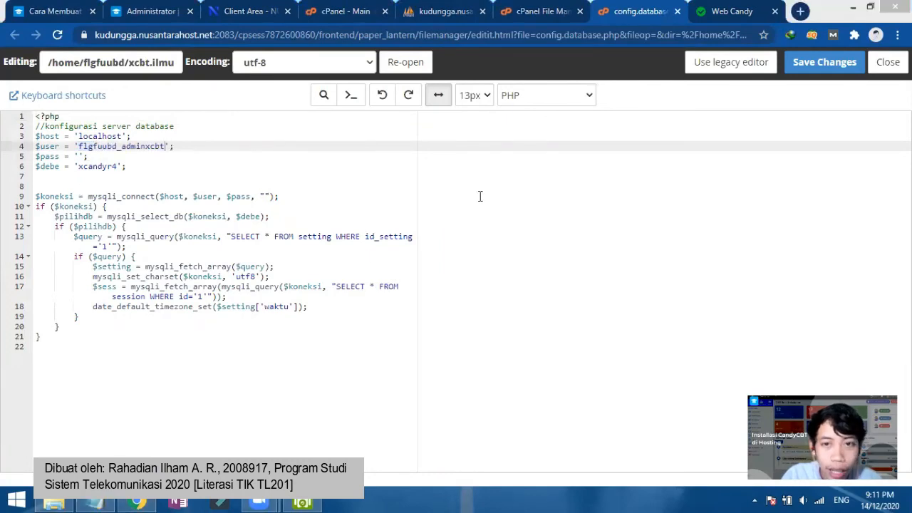
Fill in the $pass value in config.database.php with the database password copied from the Notepad notes
click(95, 503)
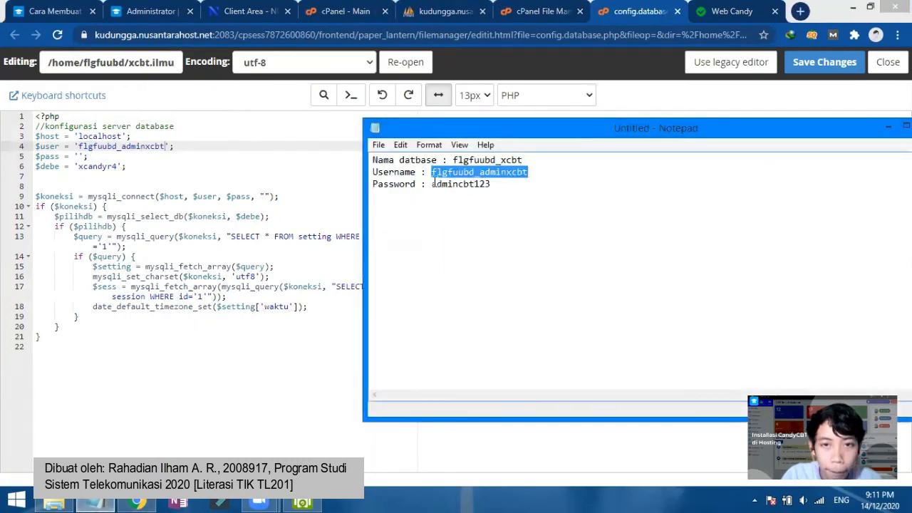
drag(431, 184, 490, 184)
key(ctrl+c)
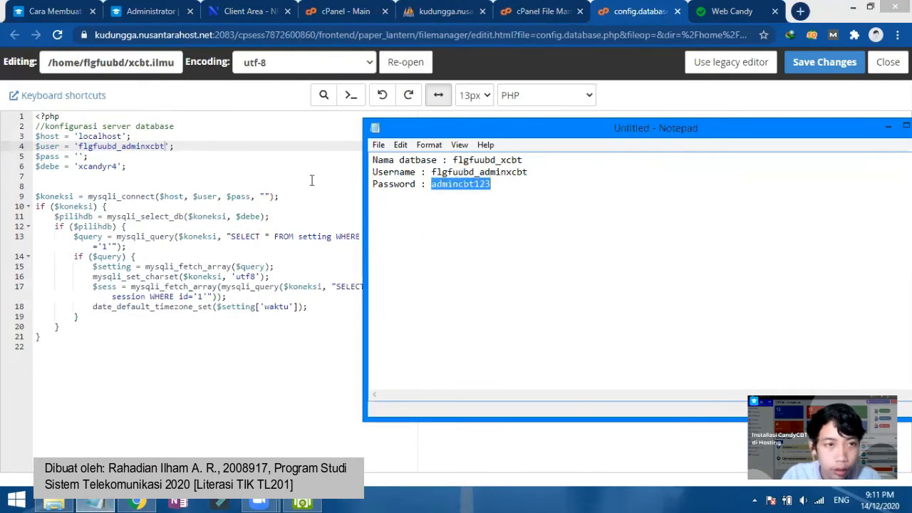
click(77, 156)
key(ctrl+v)
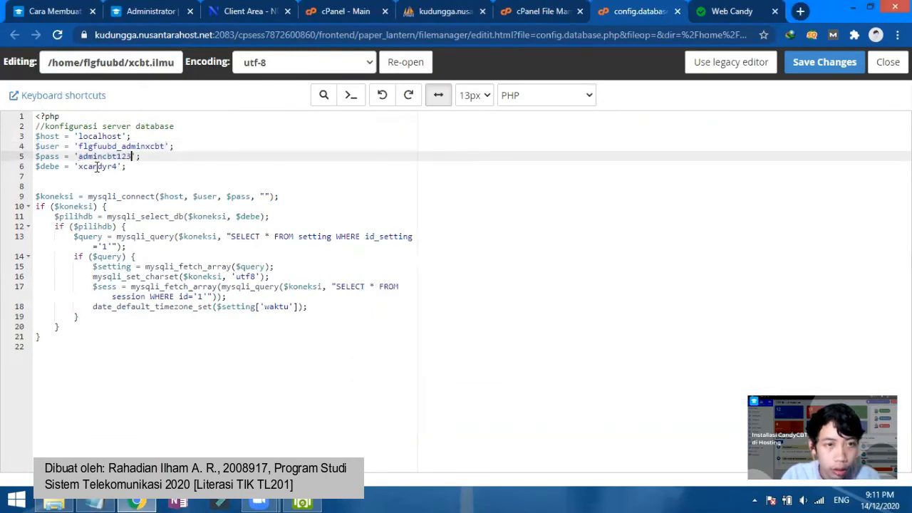
Set the $debe value to flgfuubd_xcbt, copied from the Notepad notes, and save and close config.database.php
click(94, 503)
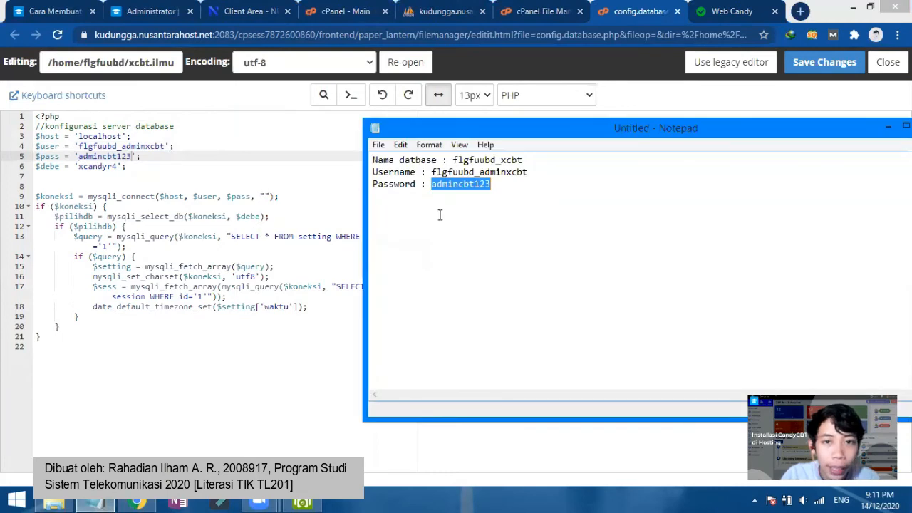
drag(451, 160, 523, 161)
key(ctrl+c)
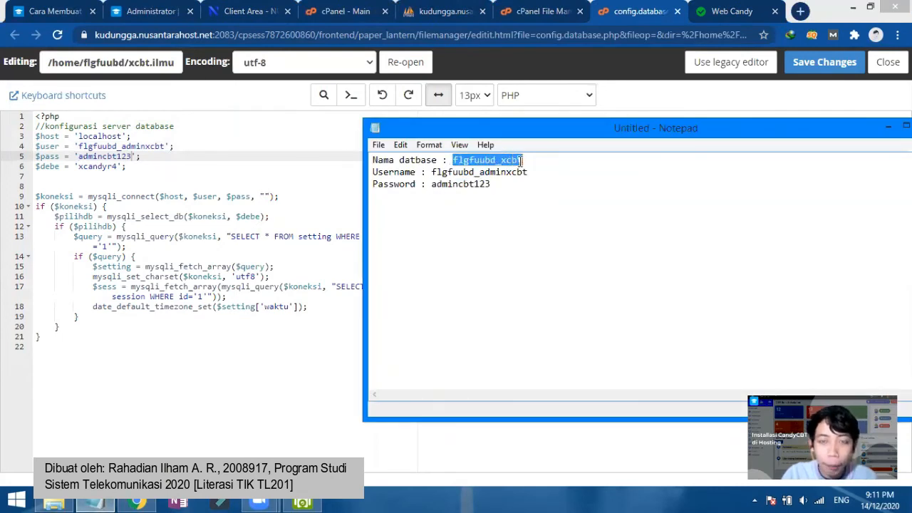
click(148, 170)
drag(79, 166, 115, 166)
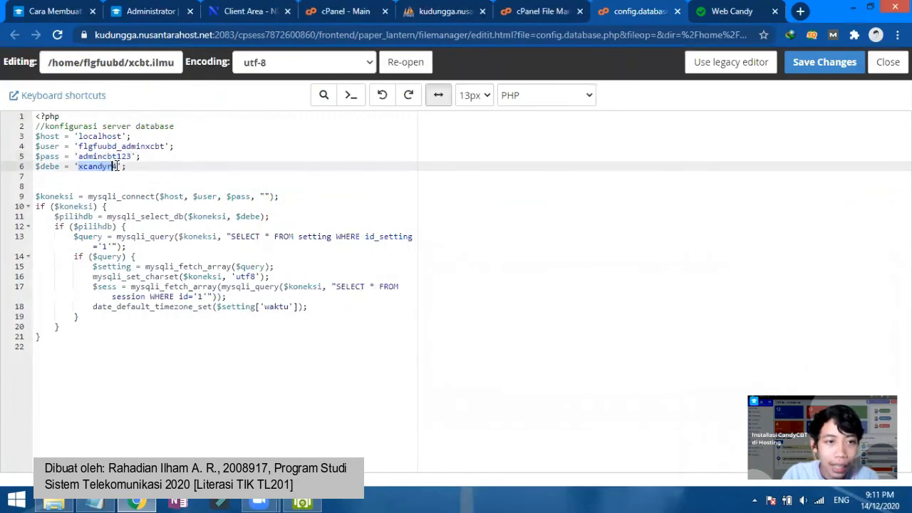
key(ctrl+v)
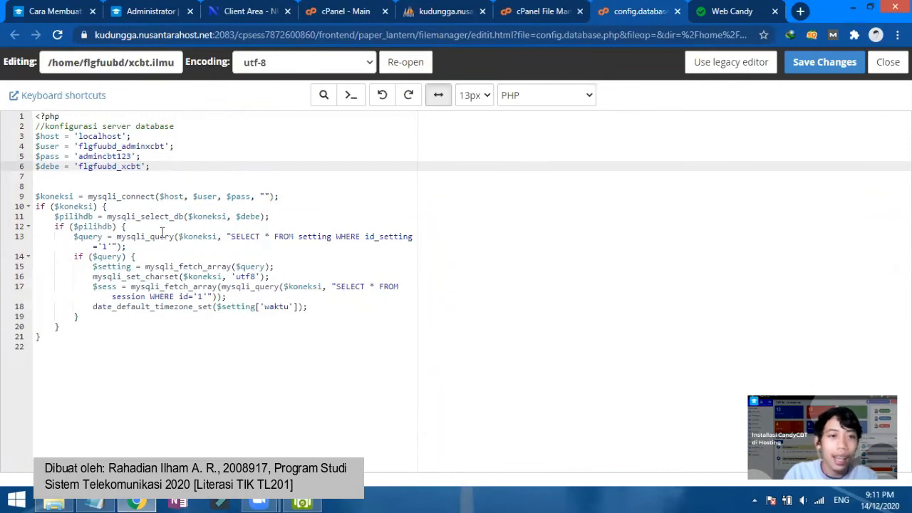
click(845, 74)
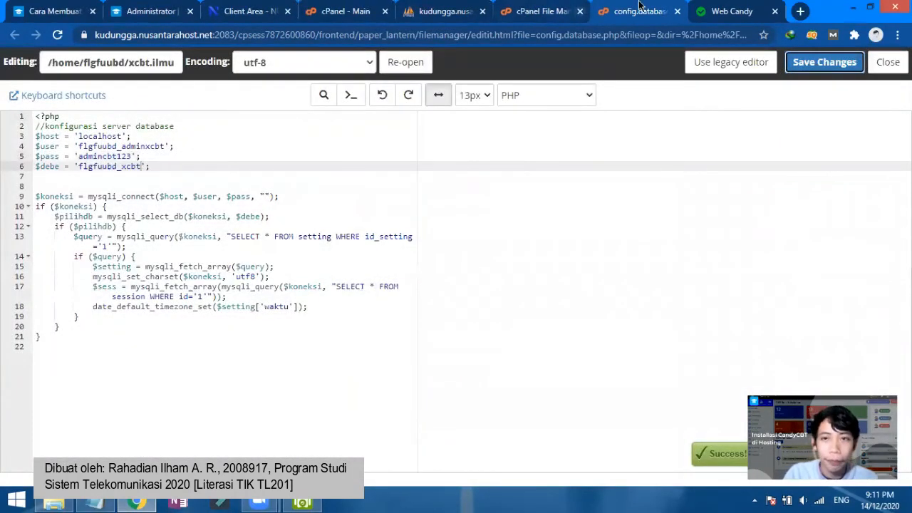
click(676, 11)
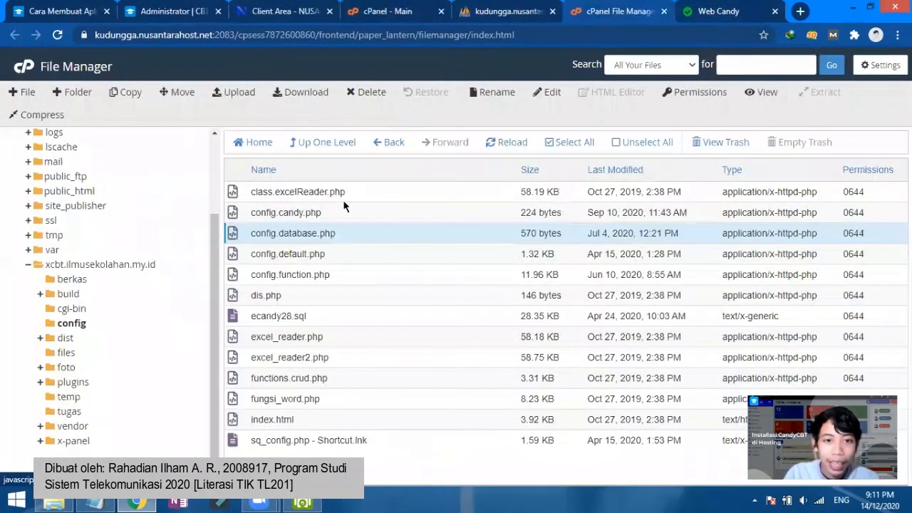
Open config.default.php from the config folder in the code editor
click(232, 260)
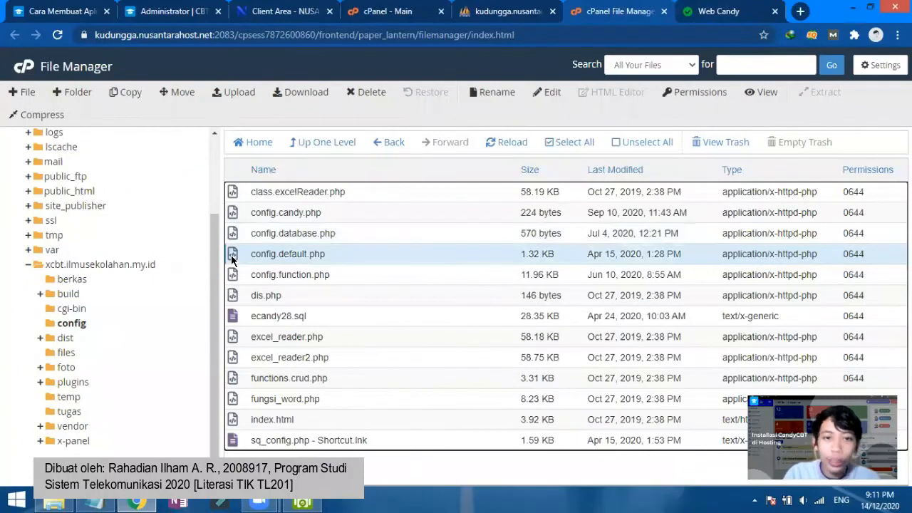
right_click(349, 255)
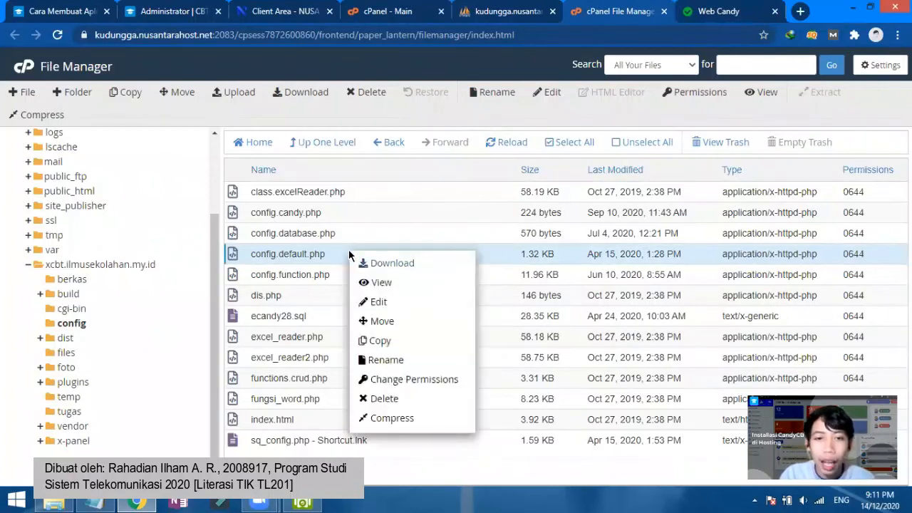
click(379, 301)
click(574, 369)
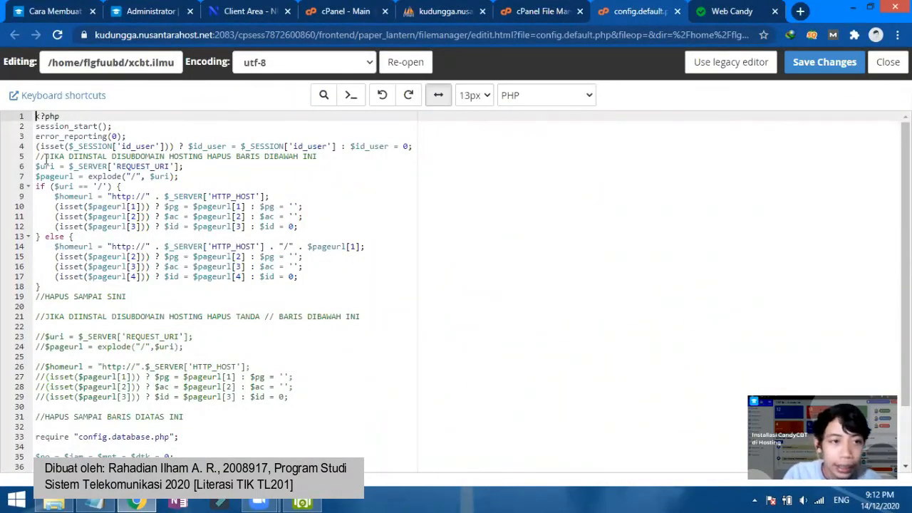
Delete the block from the first JIKA DIINSTAL comment through HAPUS SAMPAI SINI, plus one leftover blank line
mouse_move(36, 156)
mouse_down()
mouse_move(62, 234)
mouse_move(109, 295)
mouse_move(143, 295)
mouse_move(54, 196)
mouse_move(37, 156)
mouse_up()
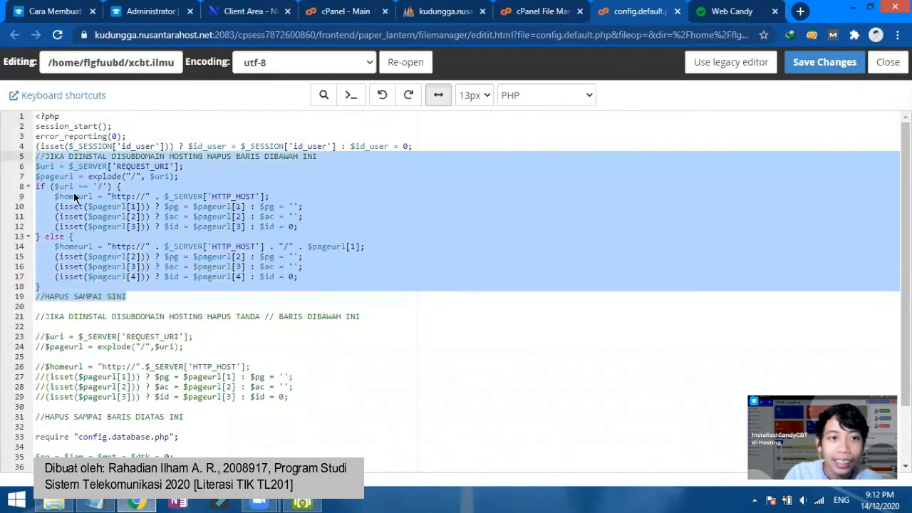
key(BackSpace)
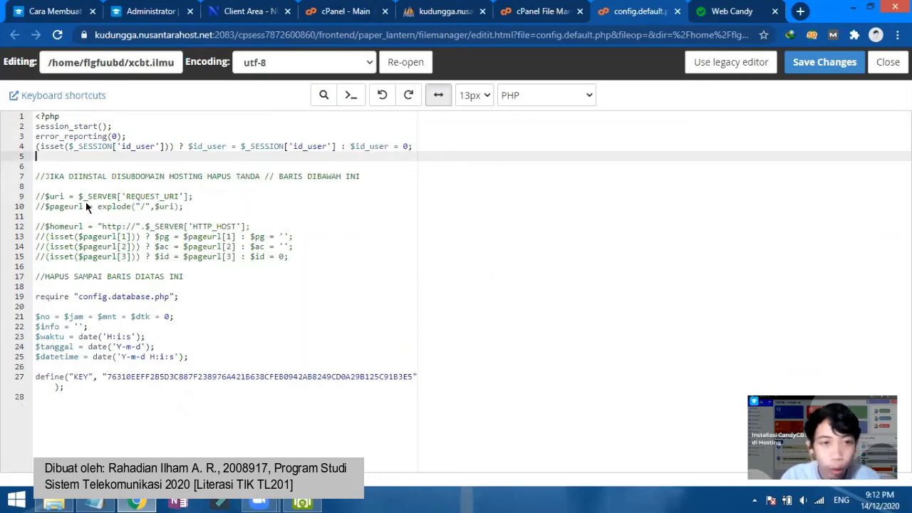
key(Delete)
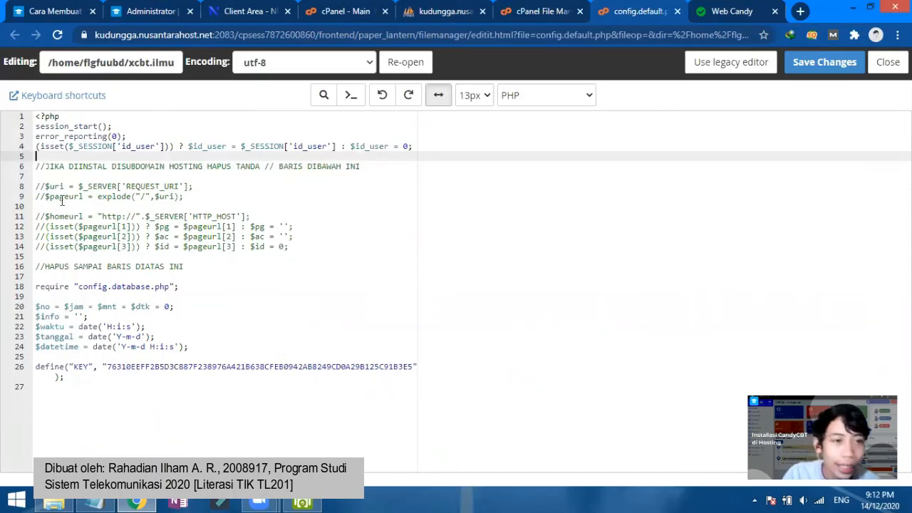
Uncomment the $uri, $pageurl, $homeurl and three isset lines for subdomain hosting, and save and close config.default.php
click(46, 186)
key(BackSpace)
key(BackSpace)
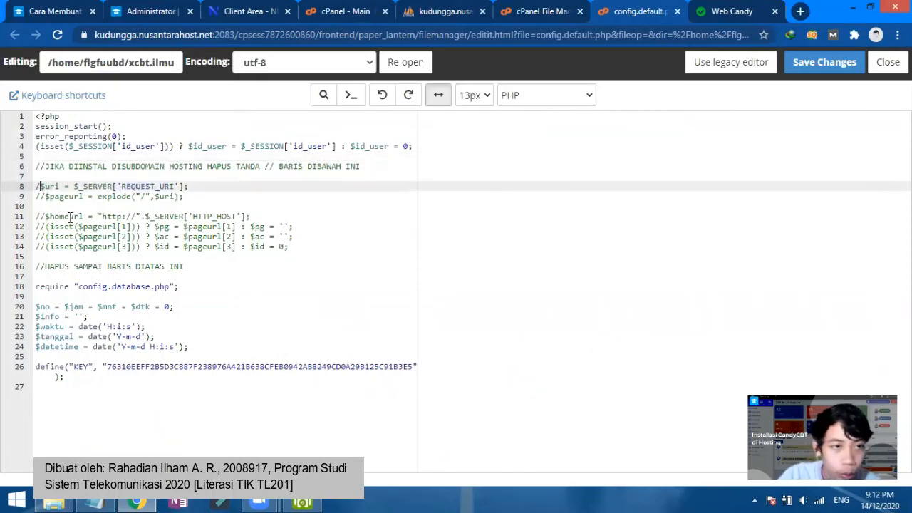
key(Down)
key(Delete)
key(Delete)
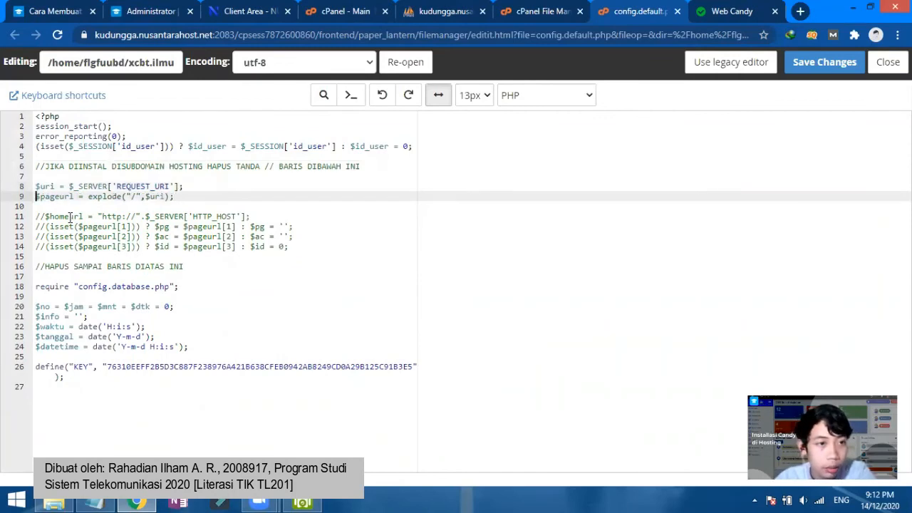
key(Down)
key(Down)
key(Delete)
key(Delete)
key(Down)
key(Delete)
key(Delete)
key(Down)
key(Delete)
key(Delete)
key(Down)
key(Delete)
key(Delete)
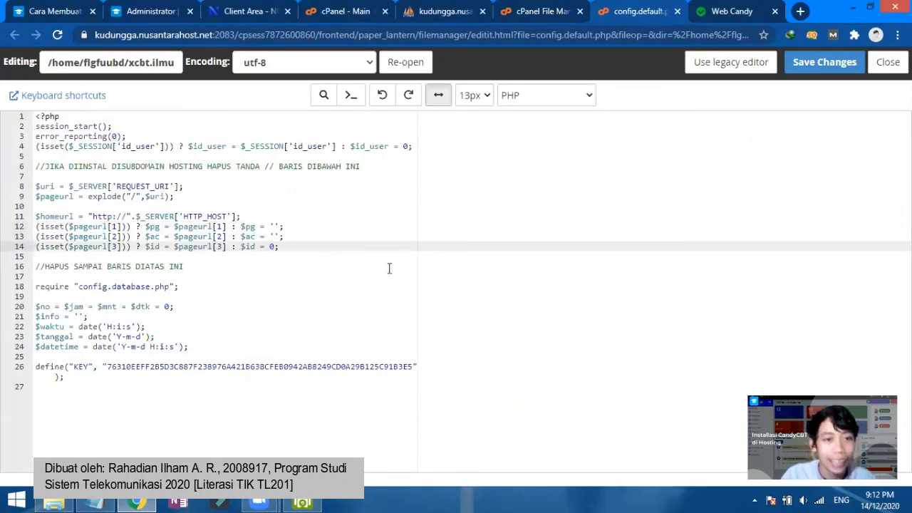
click(826, 67)
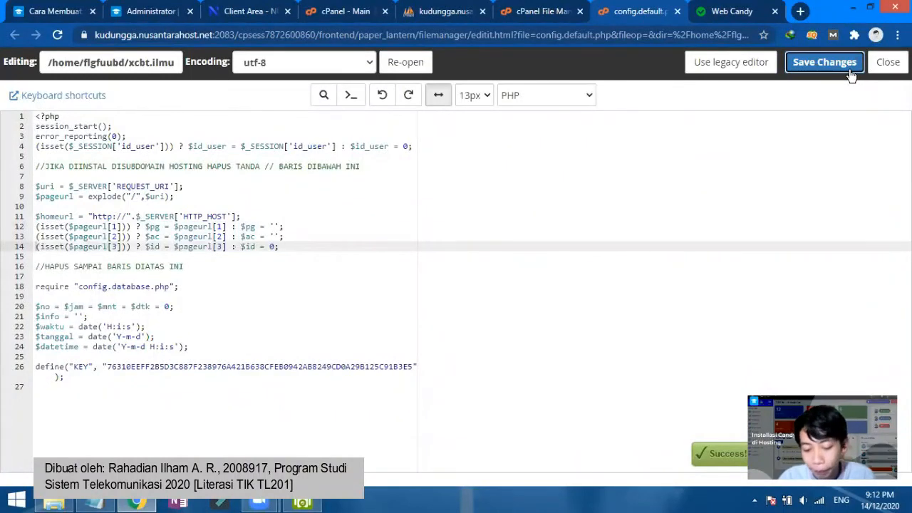
click(887, 62)
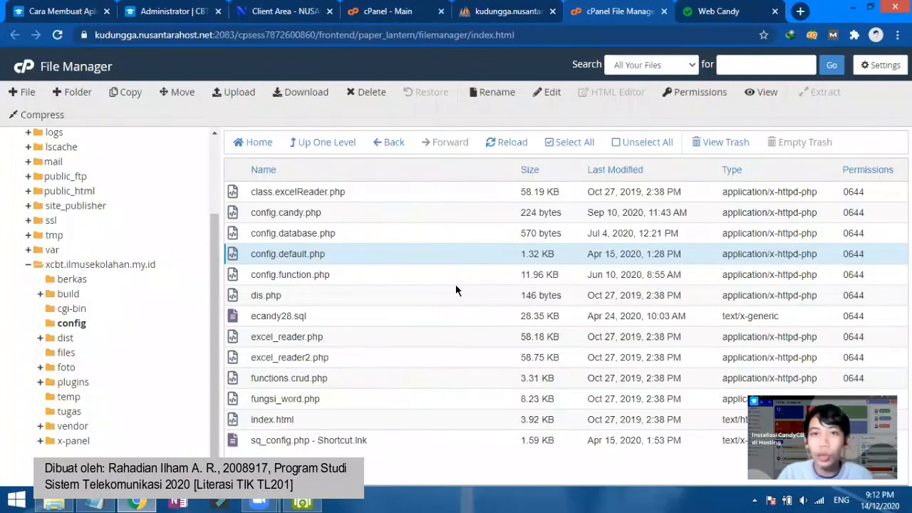
Load xcbt.ilmusekolahan.my.id in a new browser tab
click(804, 13)
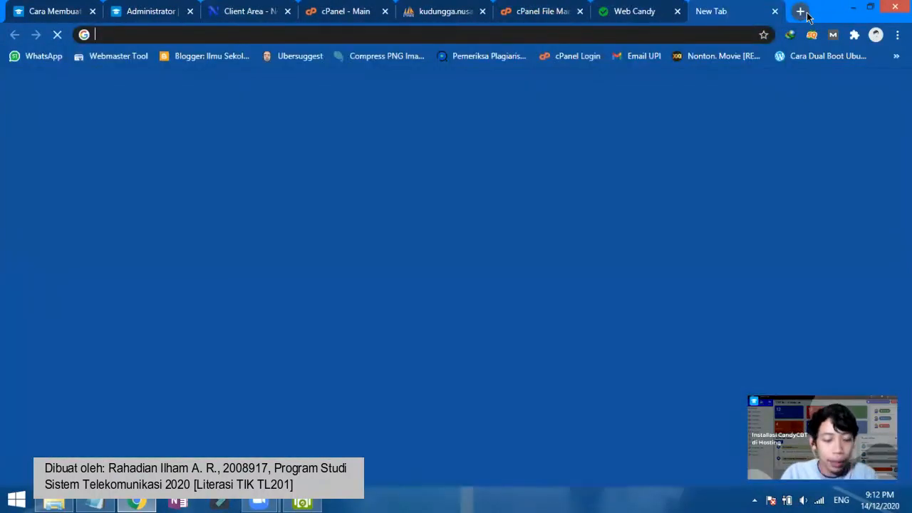
text(xcbt)
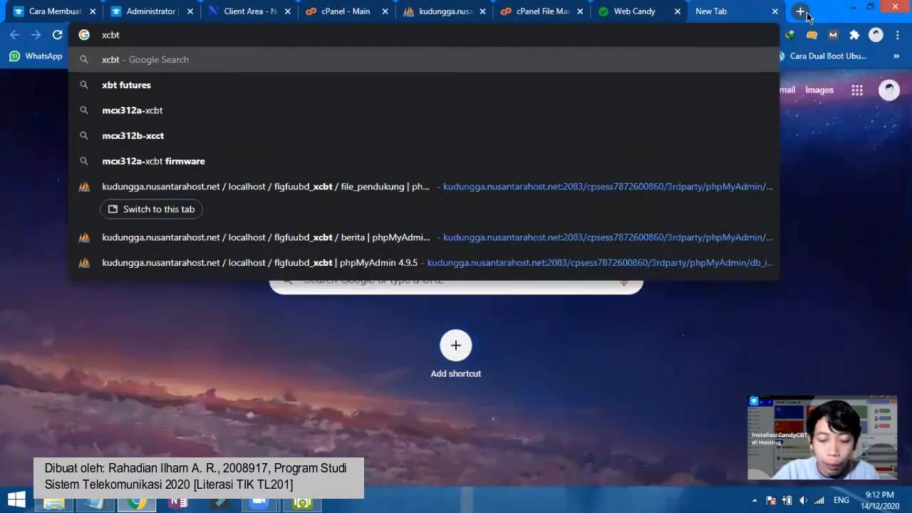
text(.ilmus)
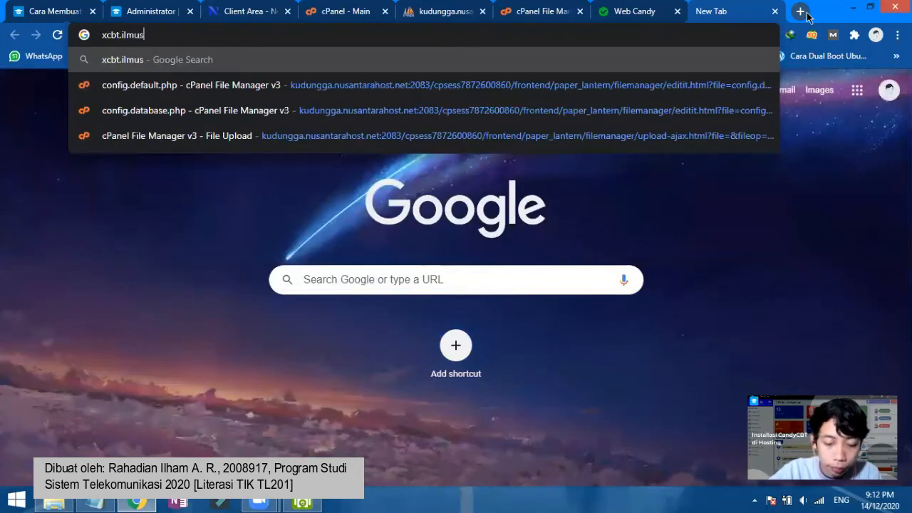
text(ekolahan.my)
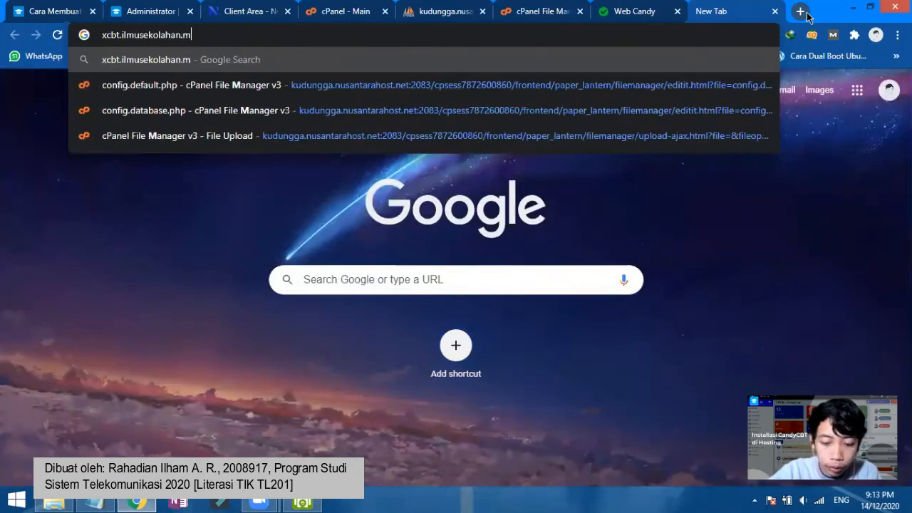
text(.id)
key(Return)
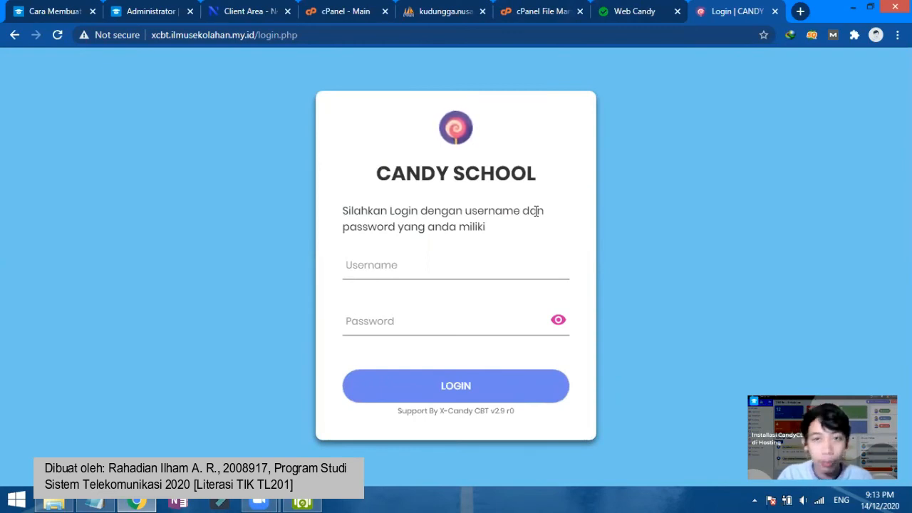
Open the admin login page of the new site at xcbt.ilmusekolahan.my.id/x-panel
click(631, 11)
click(549, 8)
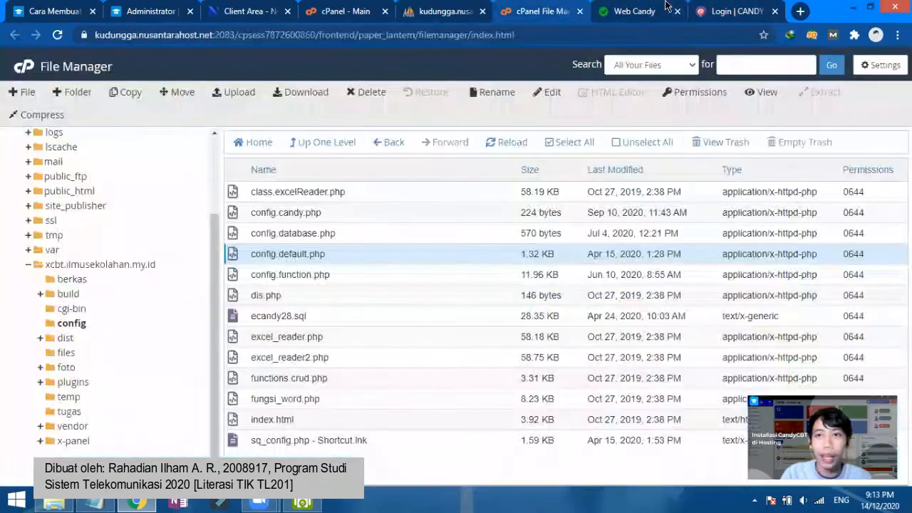
click(719, 11)
drag(257, 35, 390, 35)
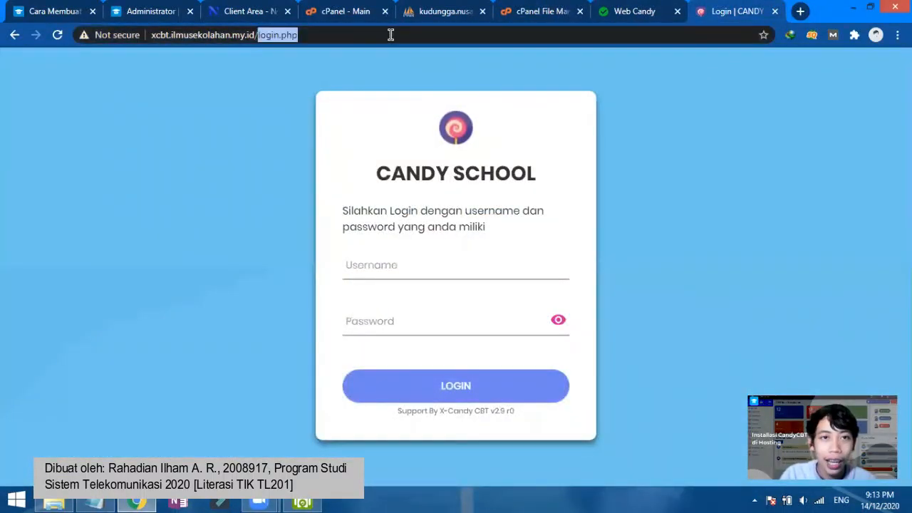
text(x)
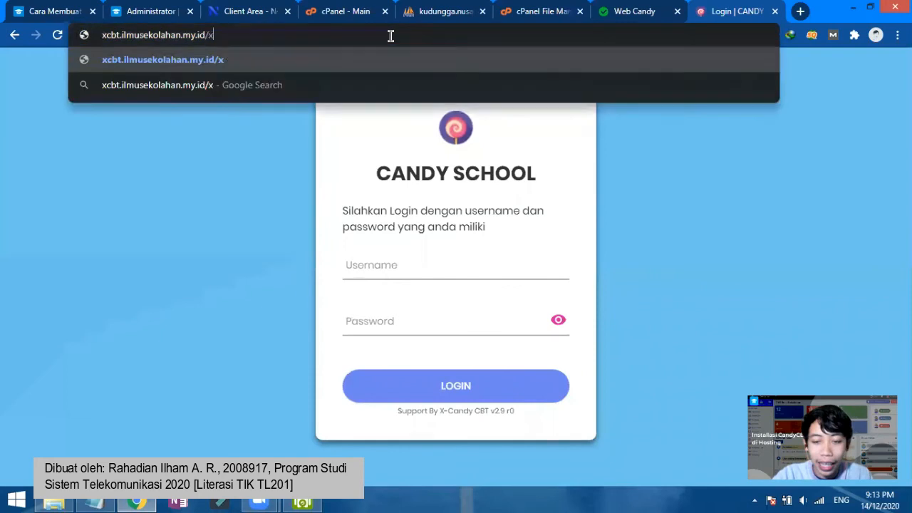
text(-panel)
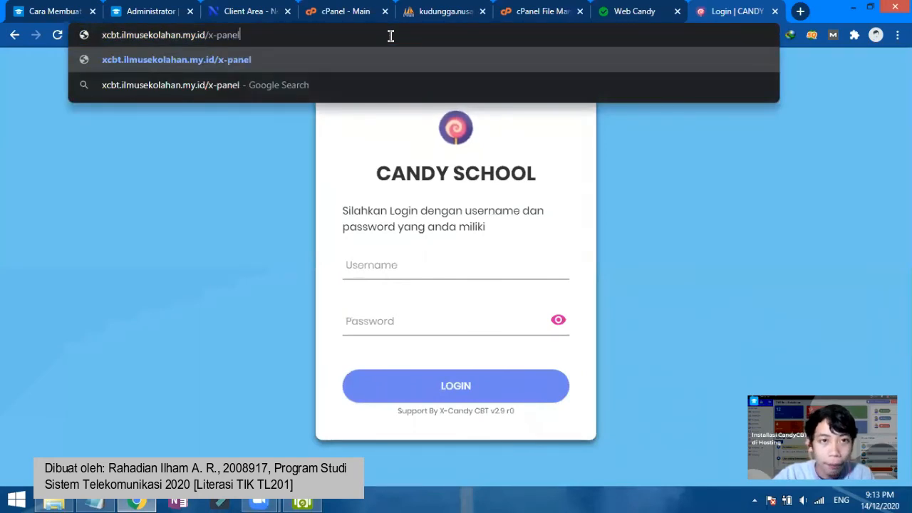
key(Return)
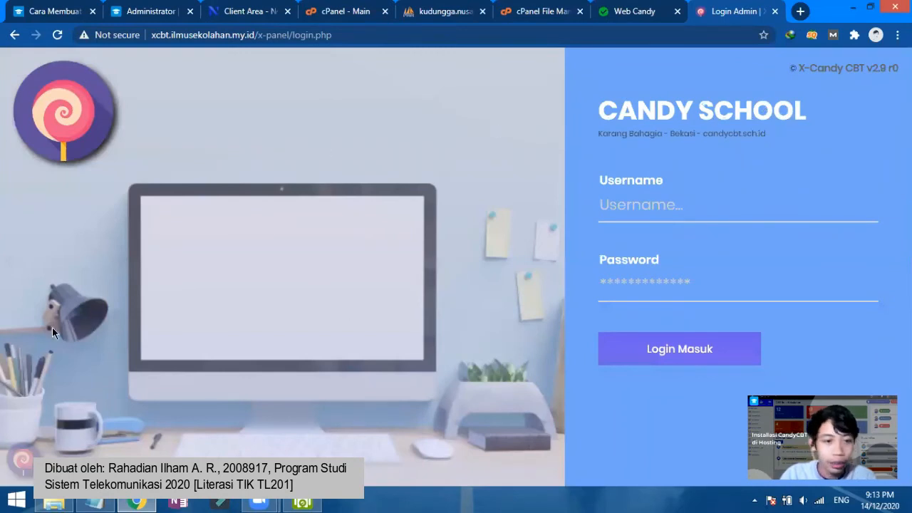
Log in to the admin panel with the username admin and the account password
click(656, 206)
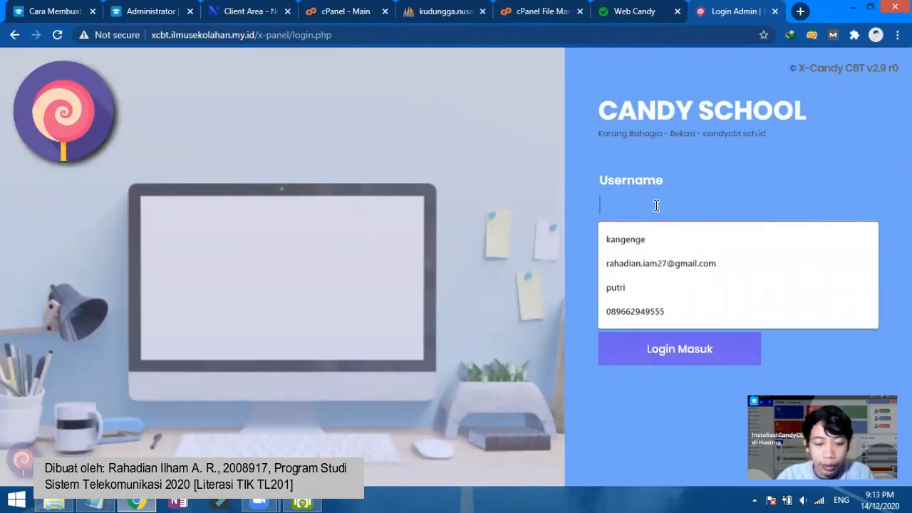
text(admin)
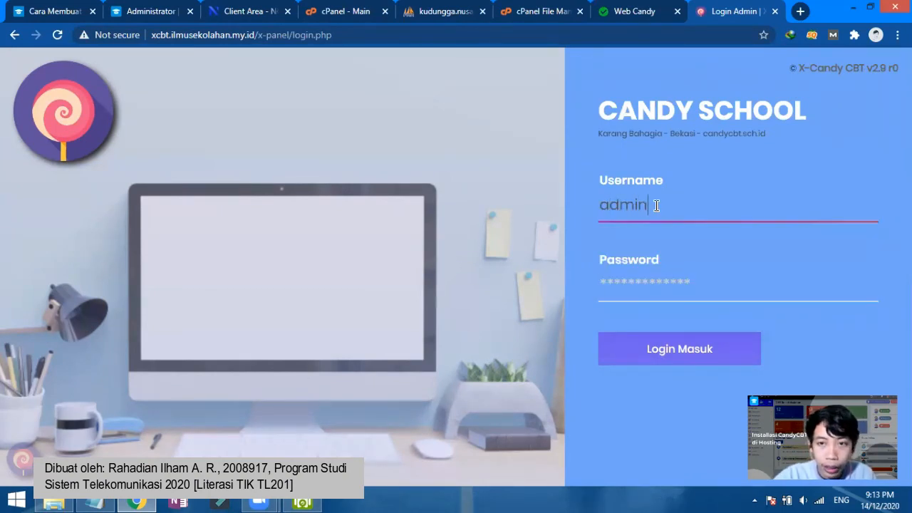
key(Tab)
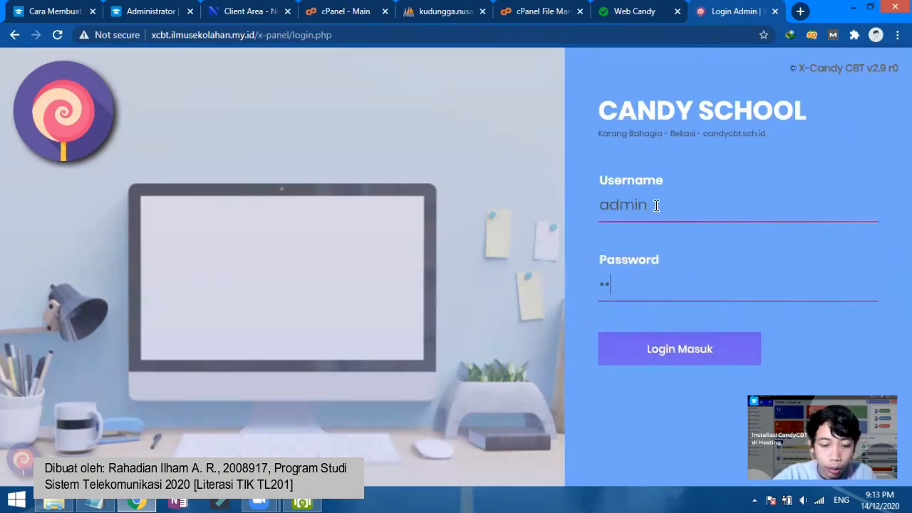
key(Return)
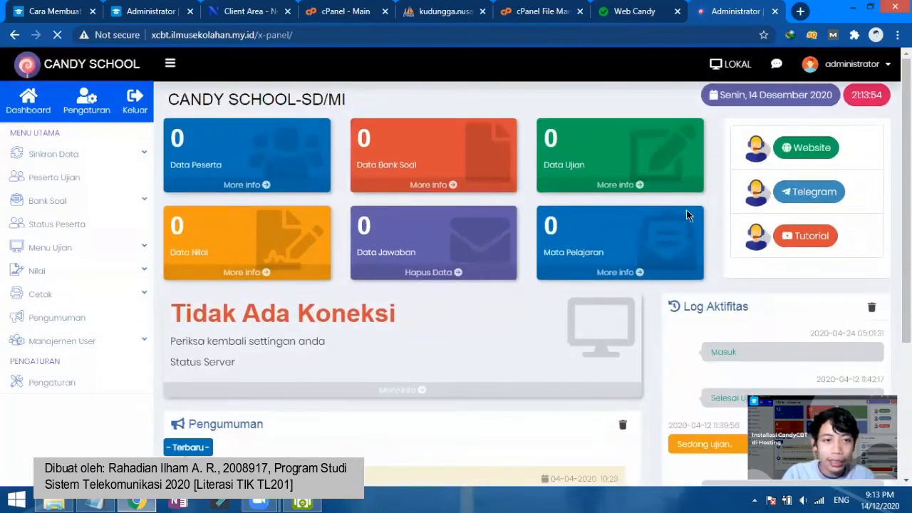
Look over the admin dashboard and the Peserta Ujian page, and return to the dashboard
scroll(492, 215, down, 3)
scroll(530, 275, up, 3)
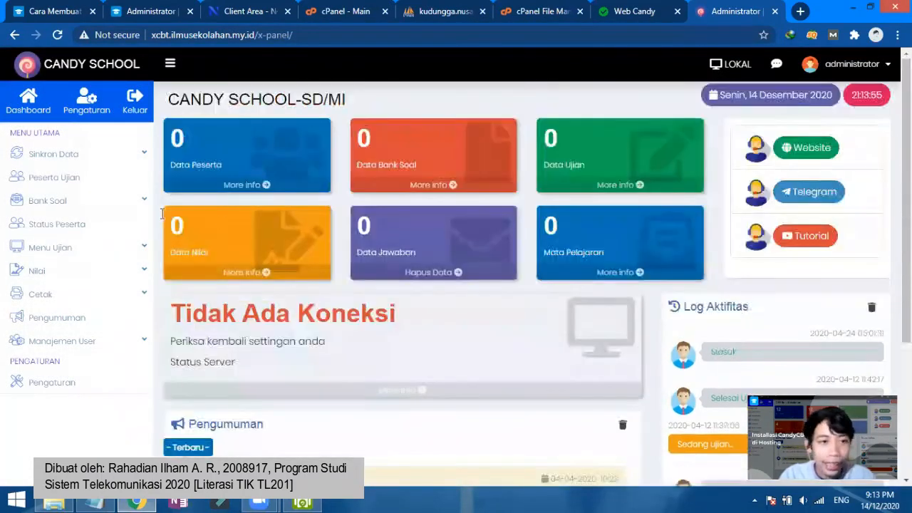
click(36, 183)
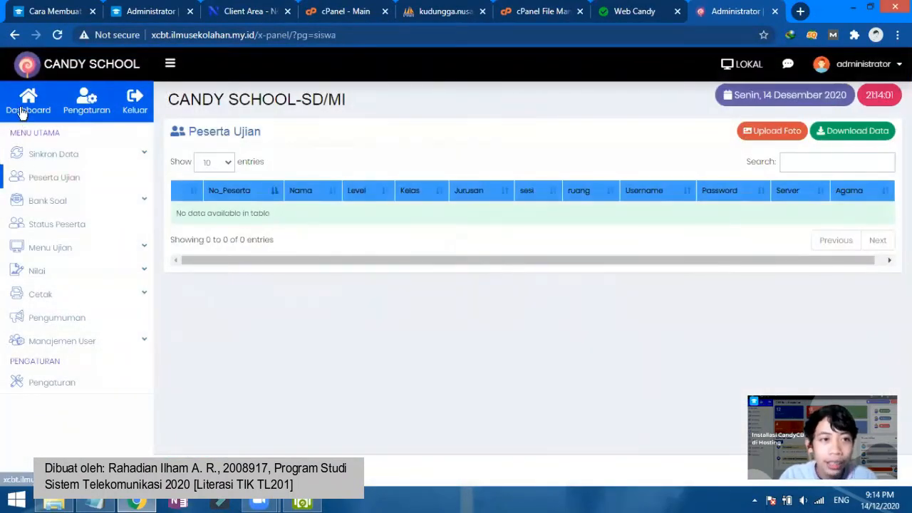
click(39, 156)
click(61, 156)
click(43, 119)
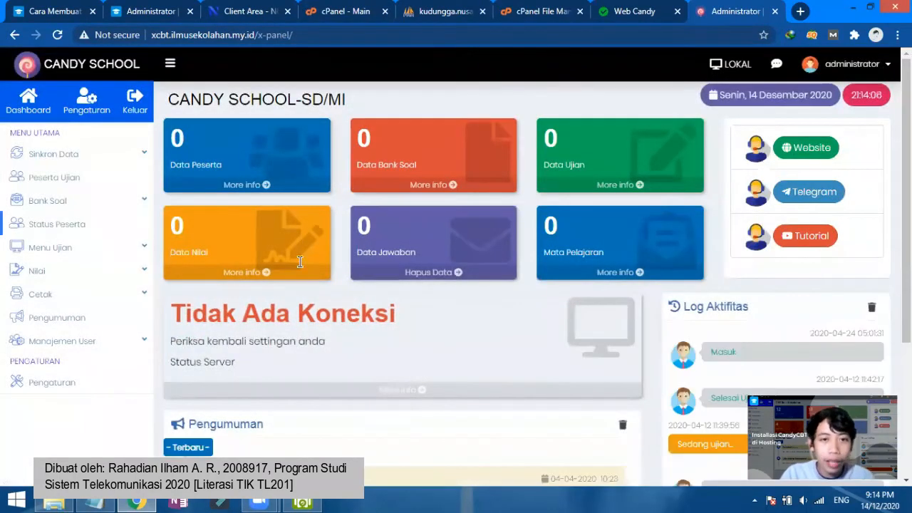
Change the server status from the dashboard to PUSAT and confirm the change
click(728, 65)
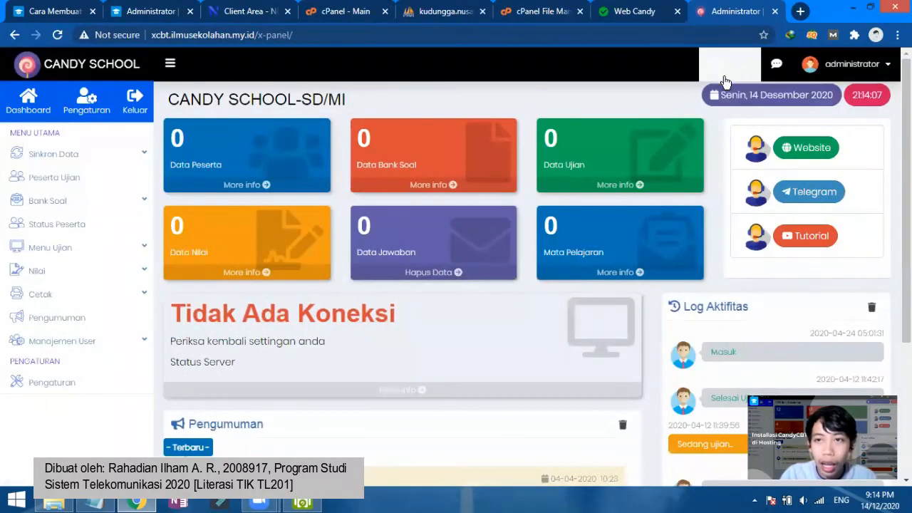
click(642, 120)
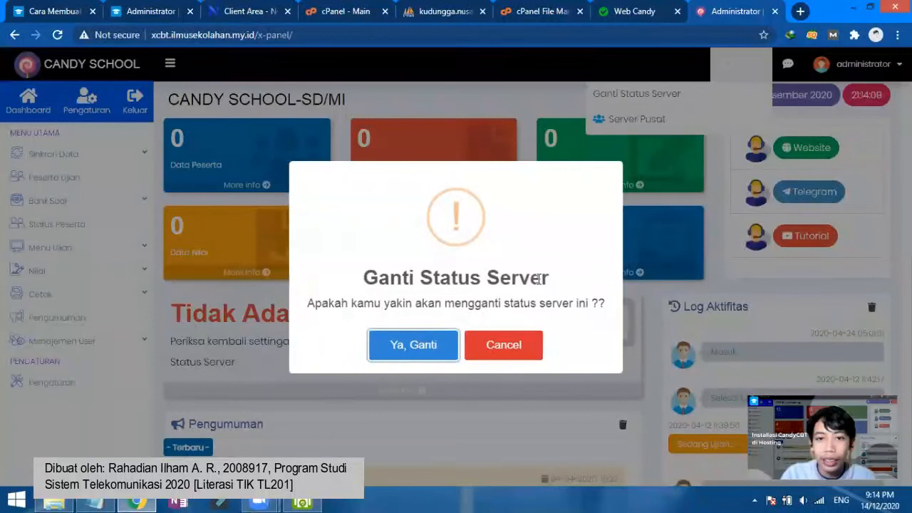
click(417, 345)
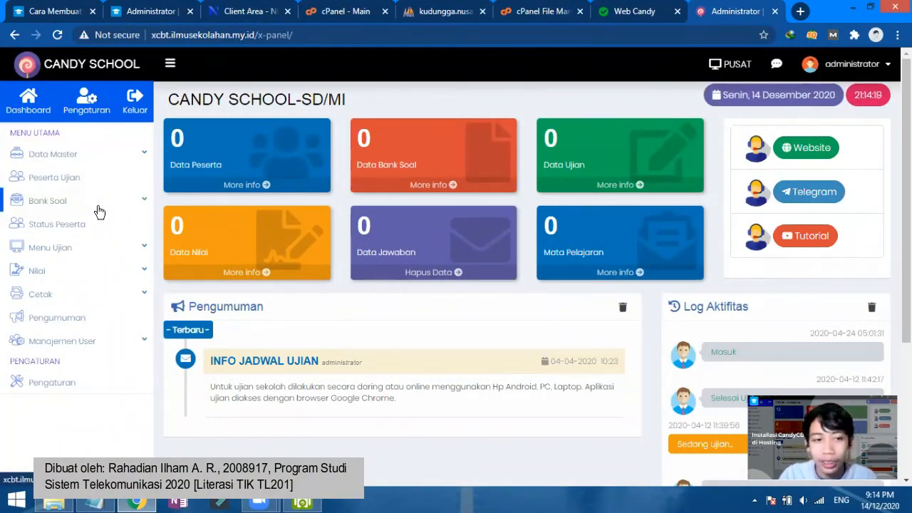
View the Status Peserta page and the Daftar Soal list under Bank Soal
click(50, 225)
click(50, 204)
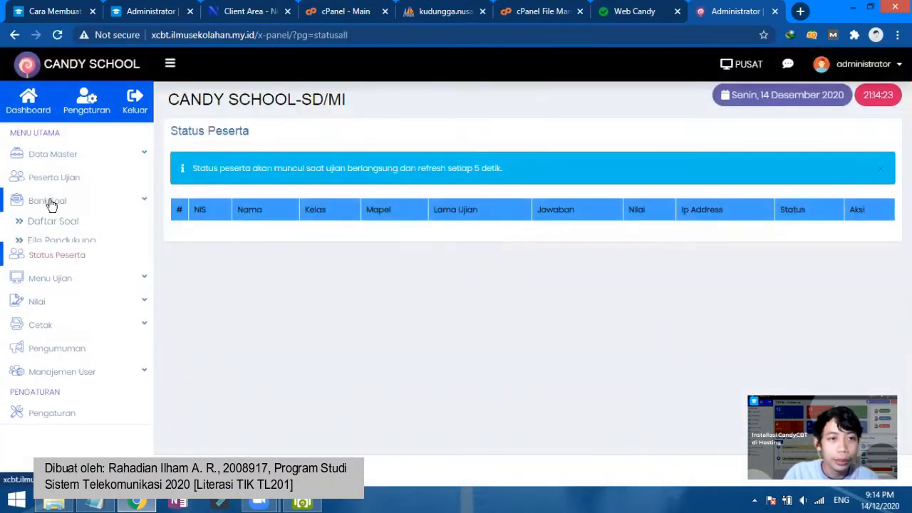
click(47, 220)
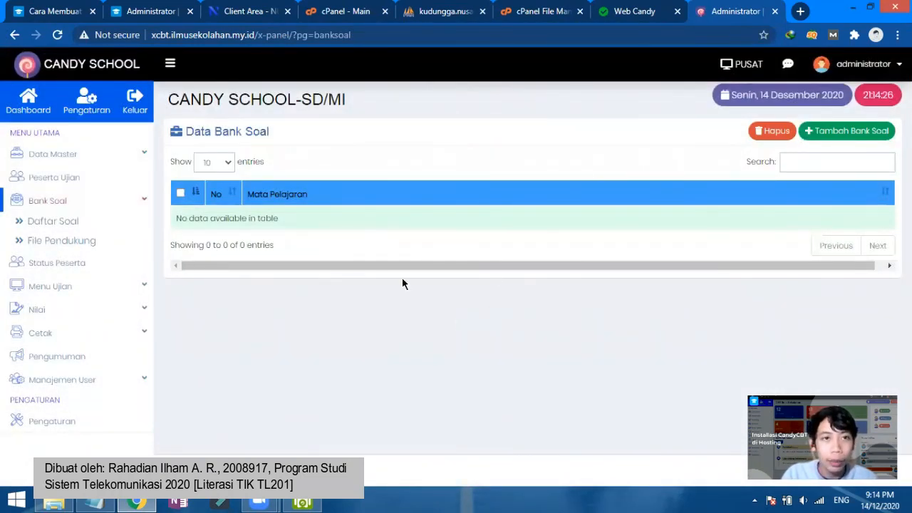
Examine the dashboard and Data Bank Soal list of the existing cbt.ilmusekolahan.my.id site for comparison
click(163, 7)
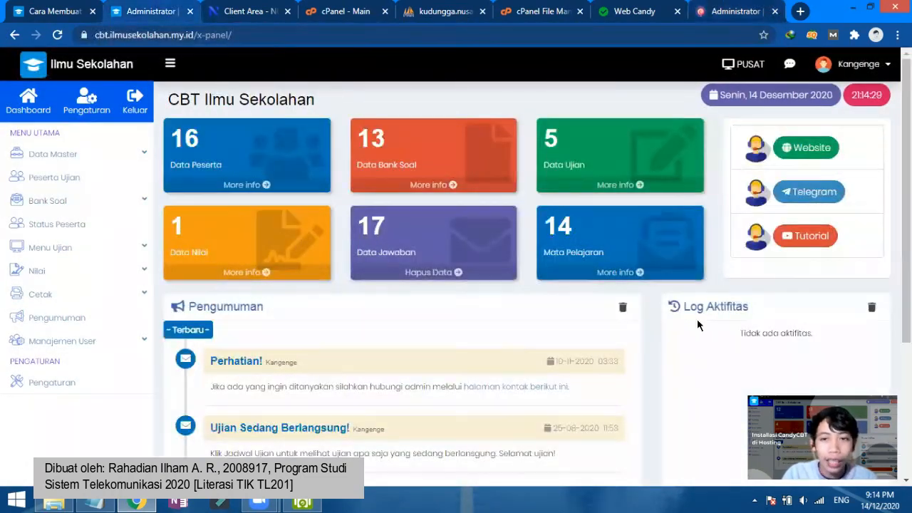
scroll(415, 155, down, 2)
scroll(415, 155, up, 2)
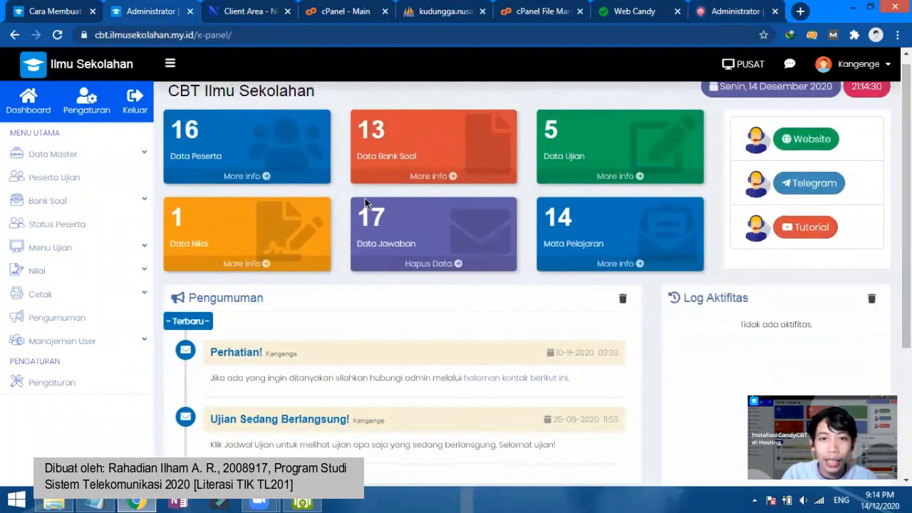
click(433, 178)
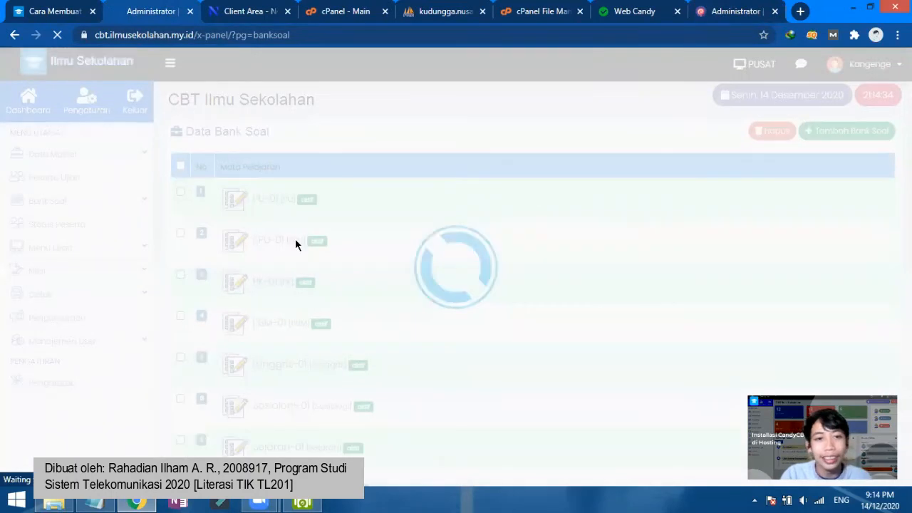
scroll(452, 311, down, 3)
scroll(450, 307, up, 3)
mouse_move(905, 201)
mouse_down()
mouse_move(905, 347)
mouse_move(905, 189)
mouse_up()
Back on the xcbt site, review the Pengaturan Umum settings and the Jenjang options, and return to the dashboard
click(722, 12)
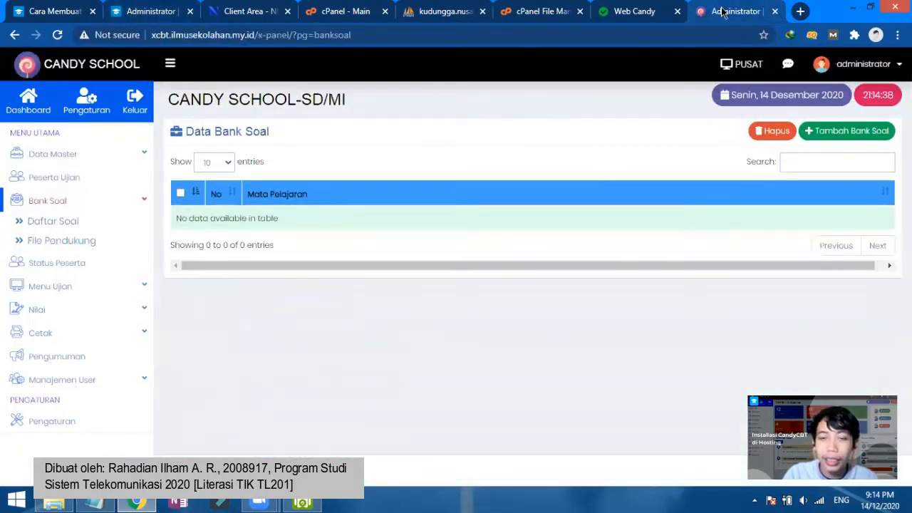
click(39, 204)
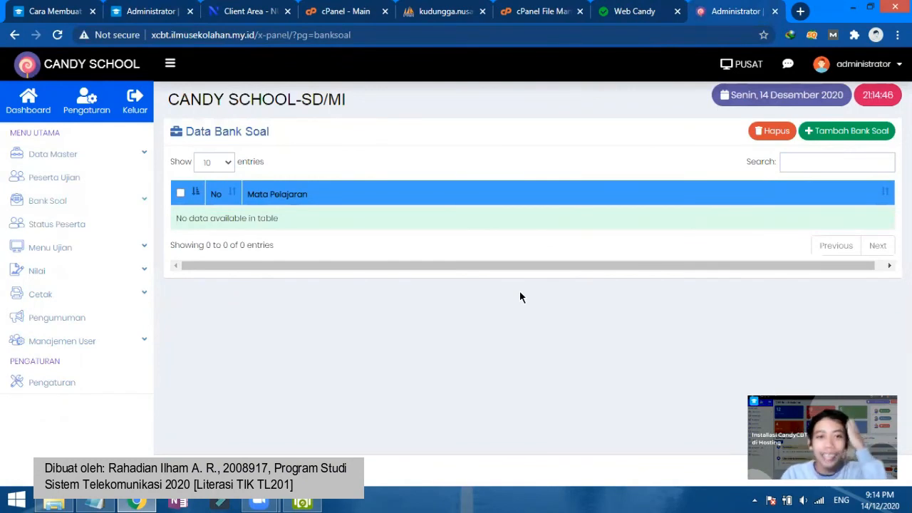
click(62, 382)
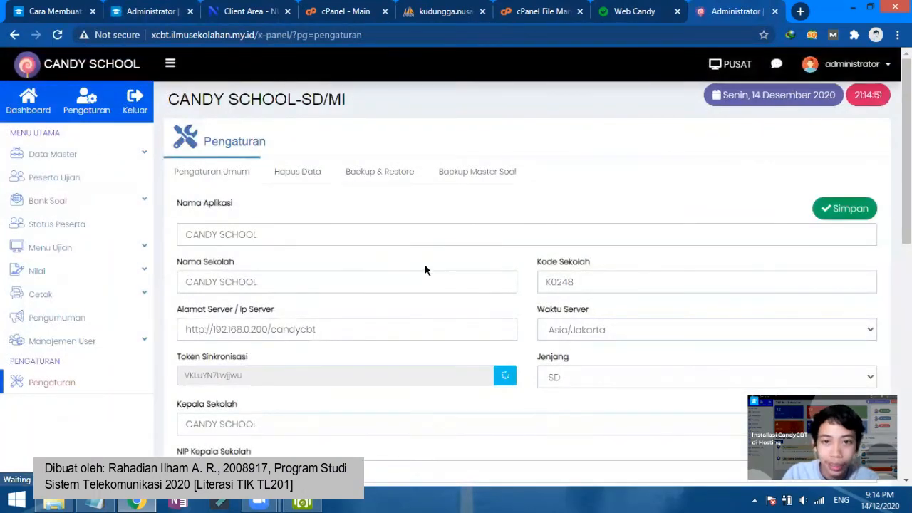
scroll(362, 306, down, 7)
scroll(357, 308, up, 7)
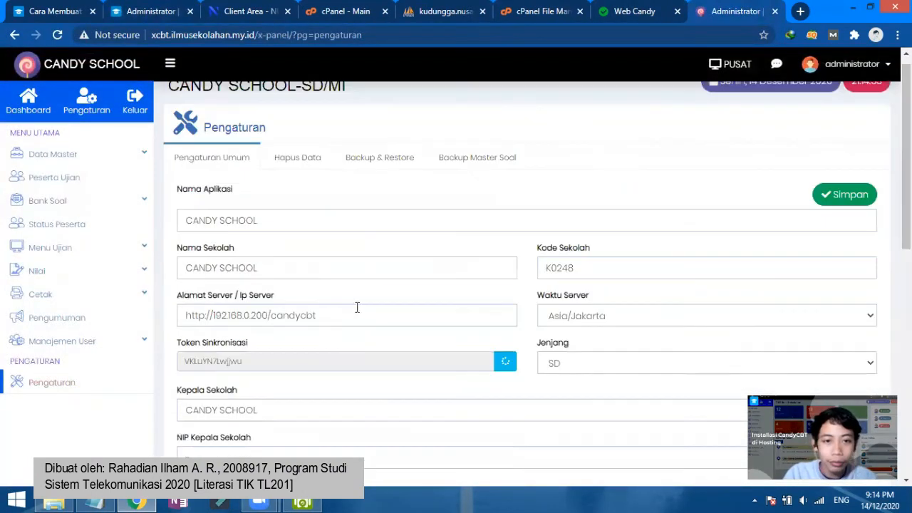
click(554, 364)
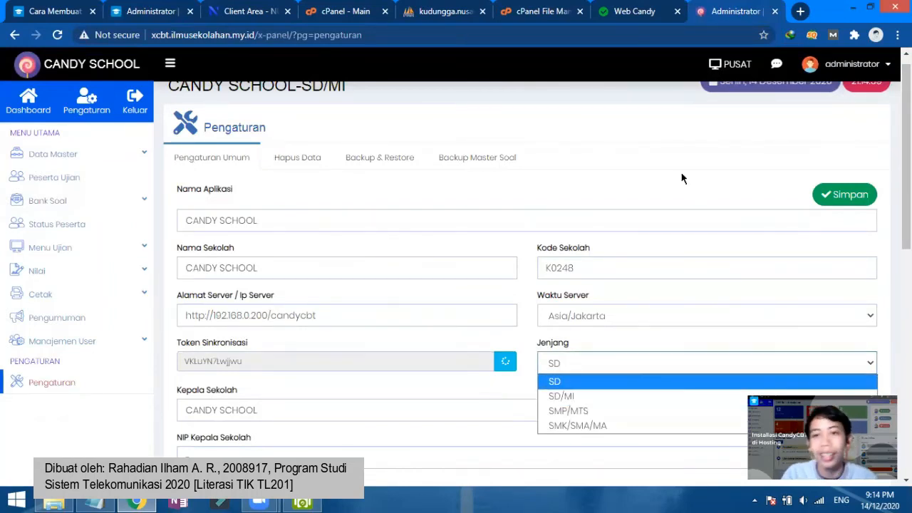
click(511, 226)
scroll(506, 230, up, 1)
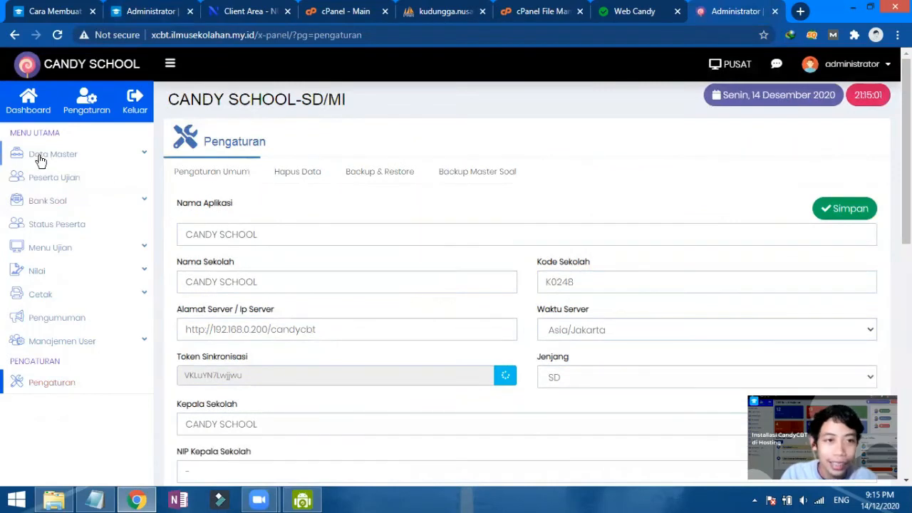
click(37, 103)
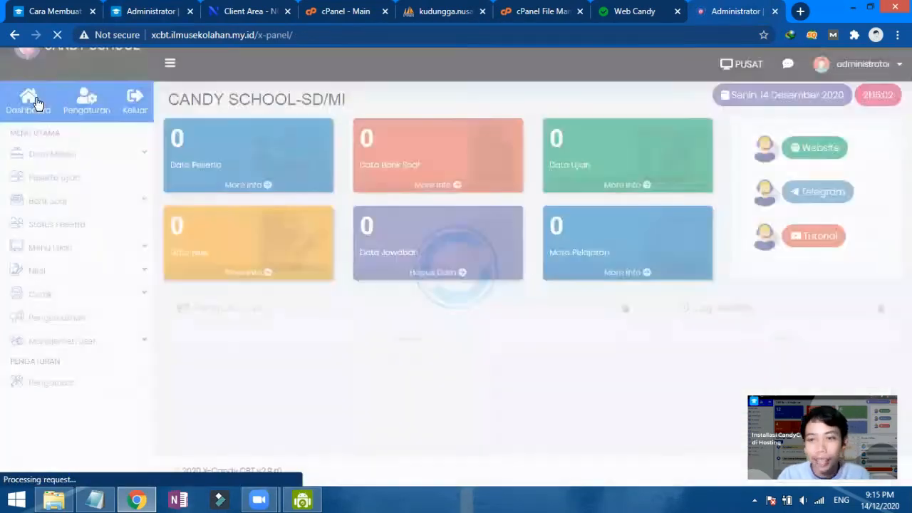